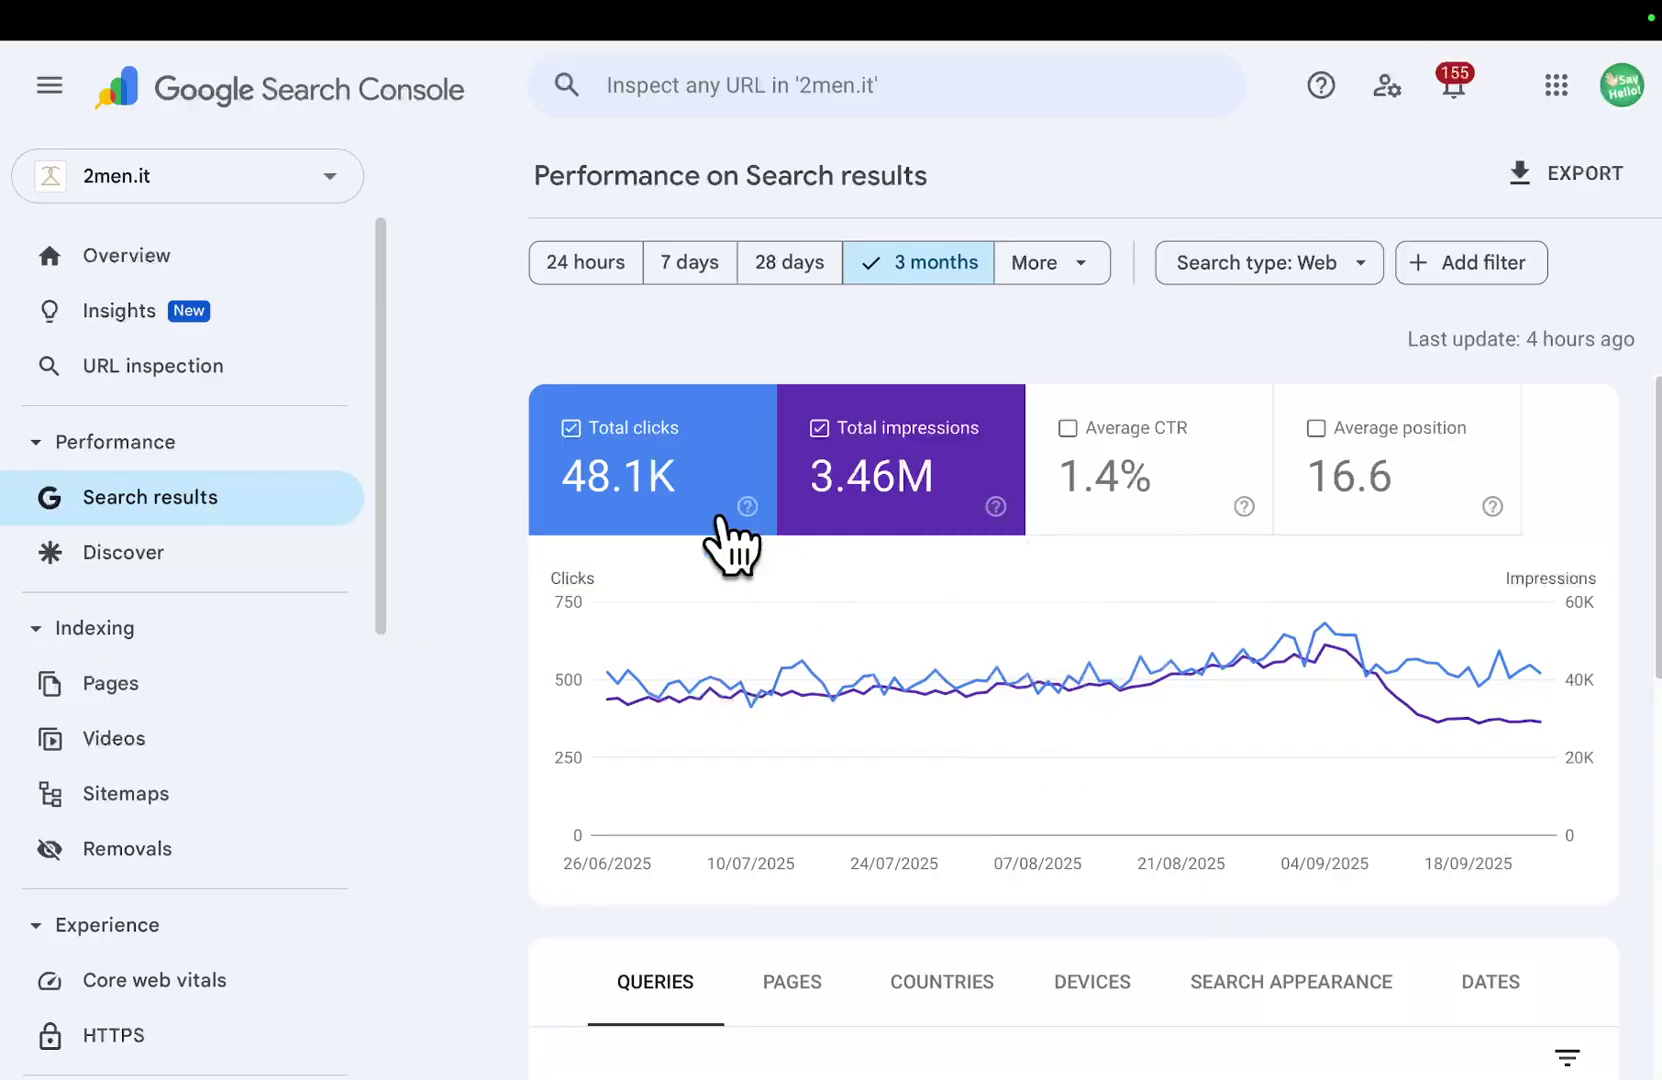
Step: Check the Search Console property list, keeping 2men.it as the selected site
left_click(312, 188)
left_click(495, 172)
scroll(928, 408, "down", 1)
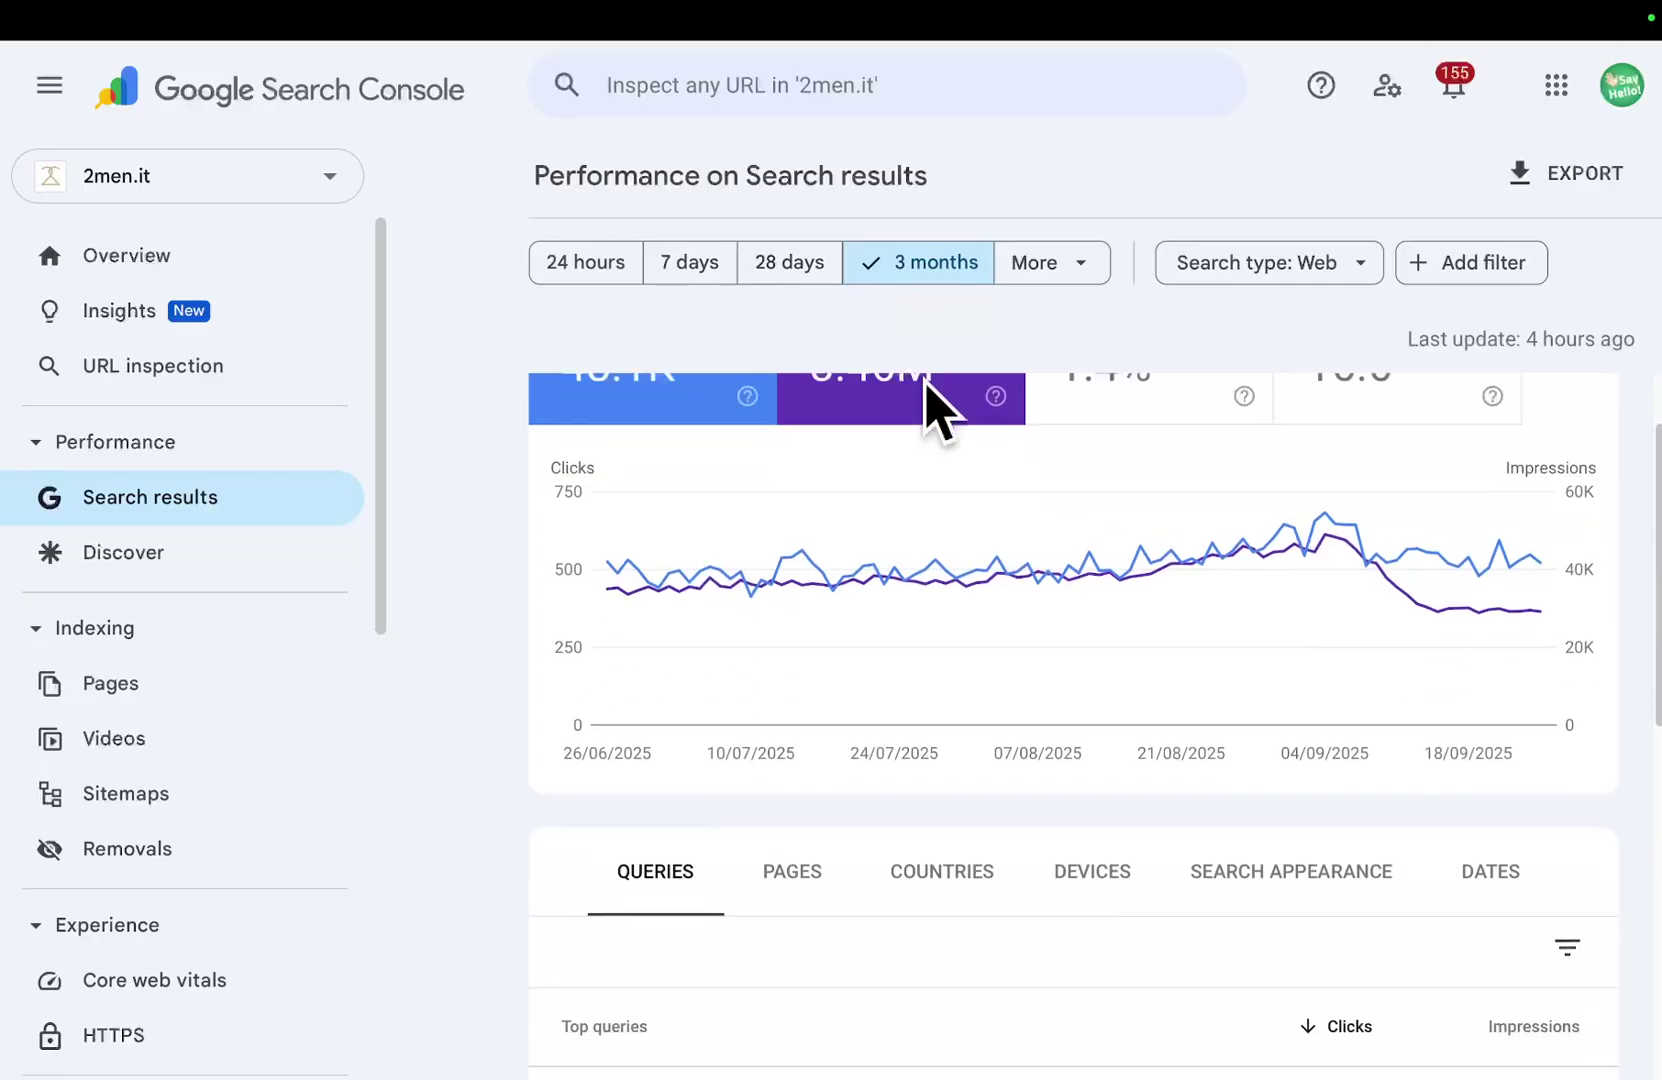
scroll(928, 408, "up", 1)
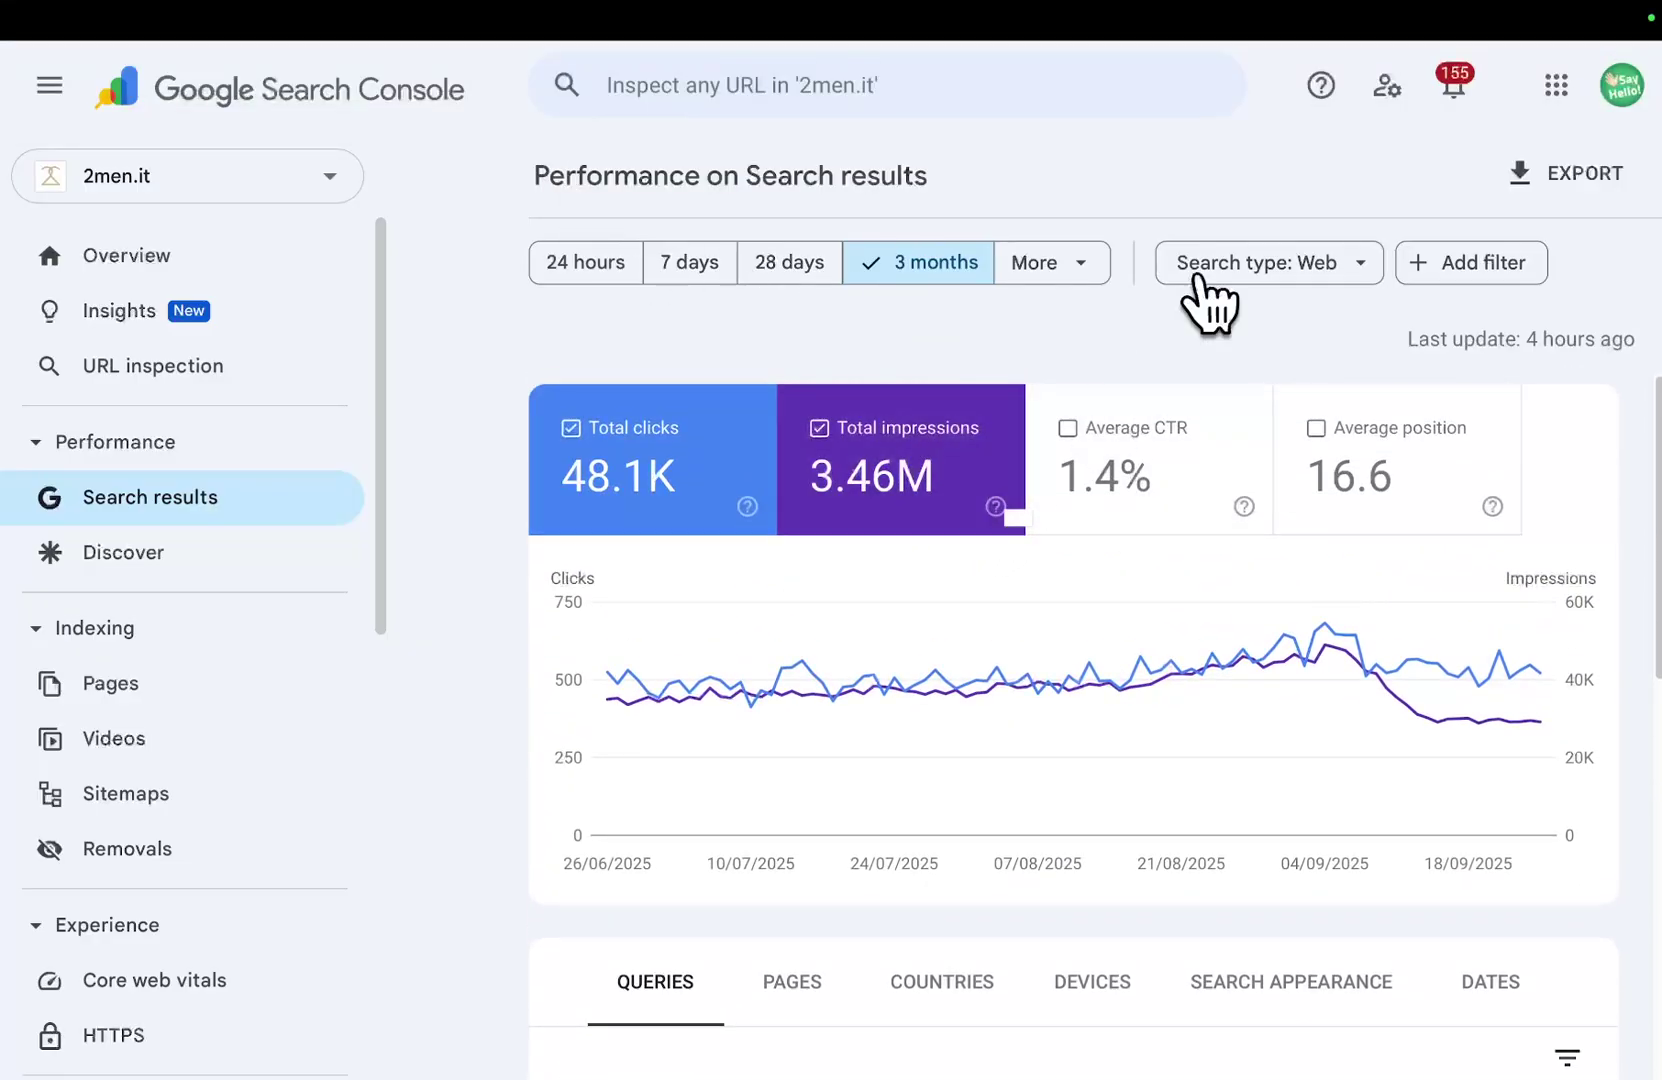
Step: In the ChatGPT regex conversation, select the ^(\S+\s+){9,}\S+$ regex line for copying
left_click(486, 115)
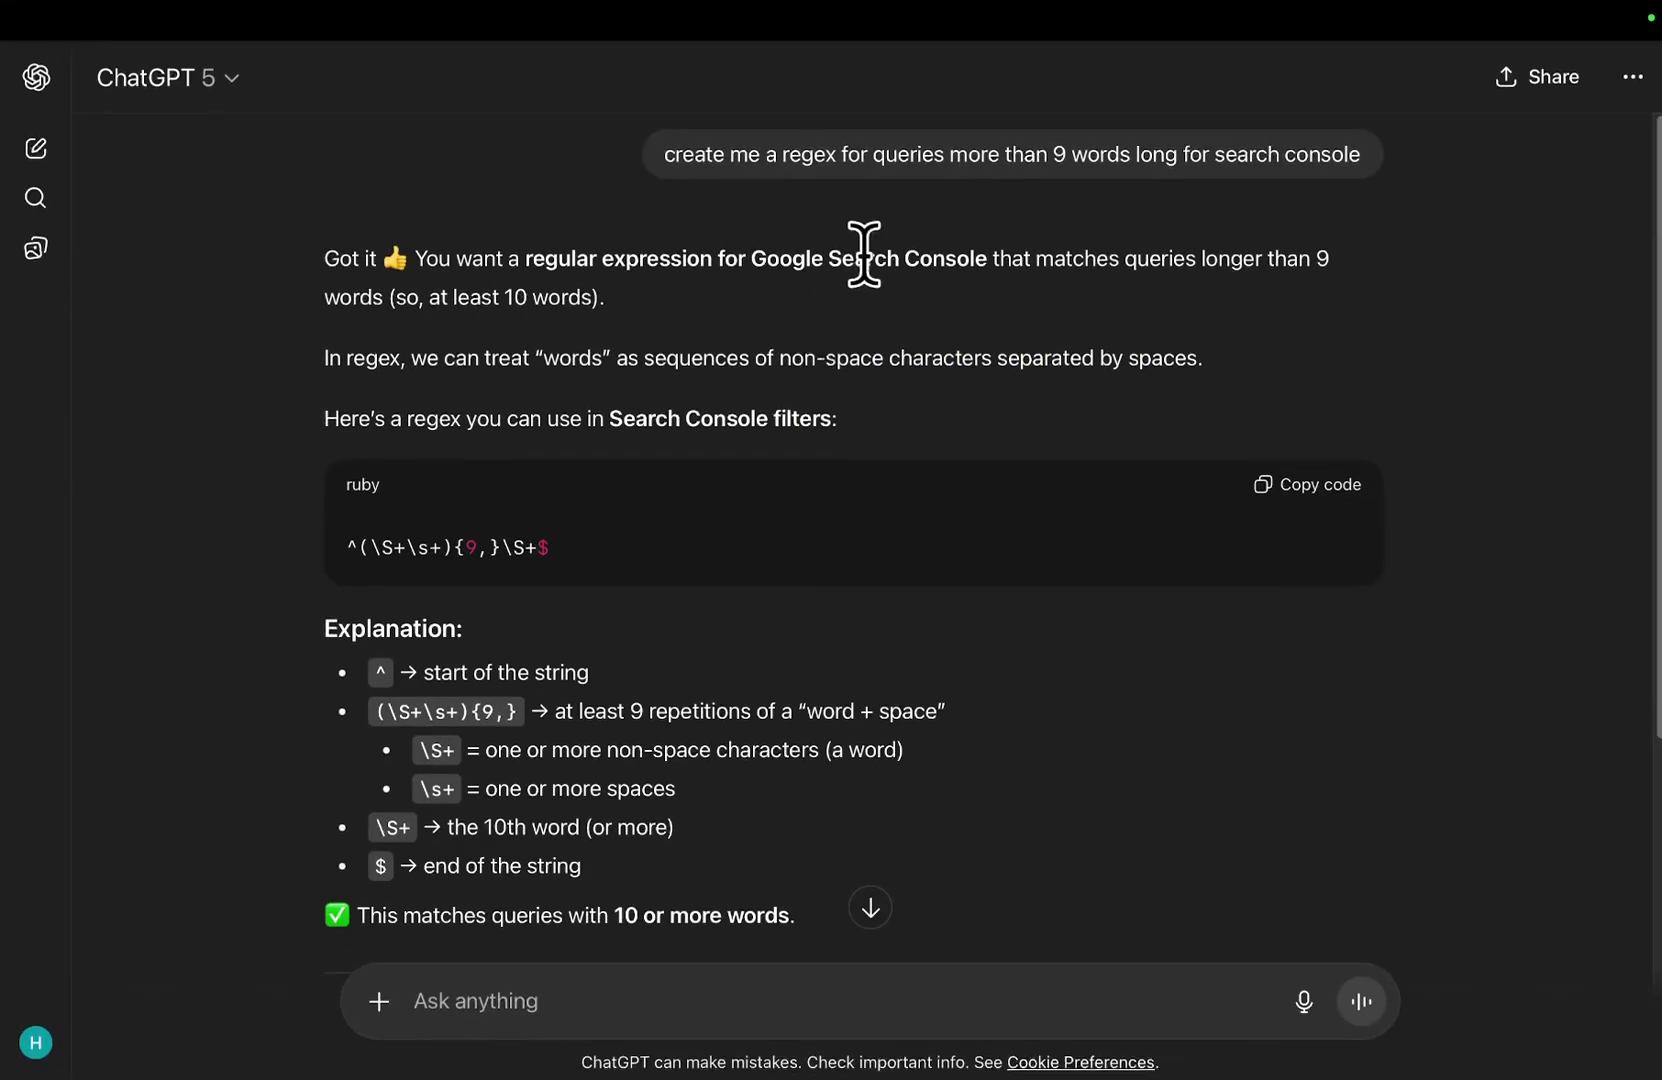
triple_click(806, 153)
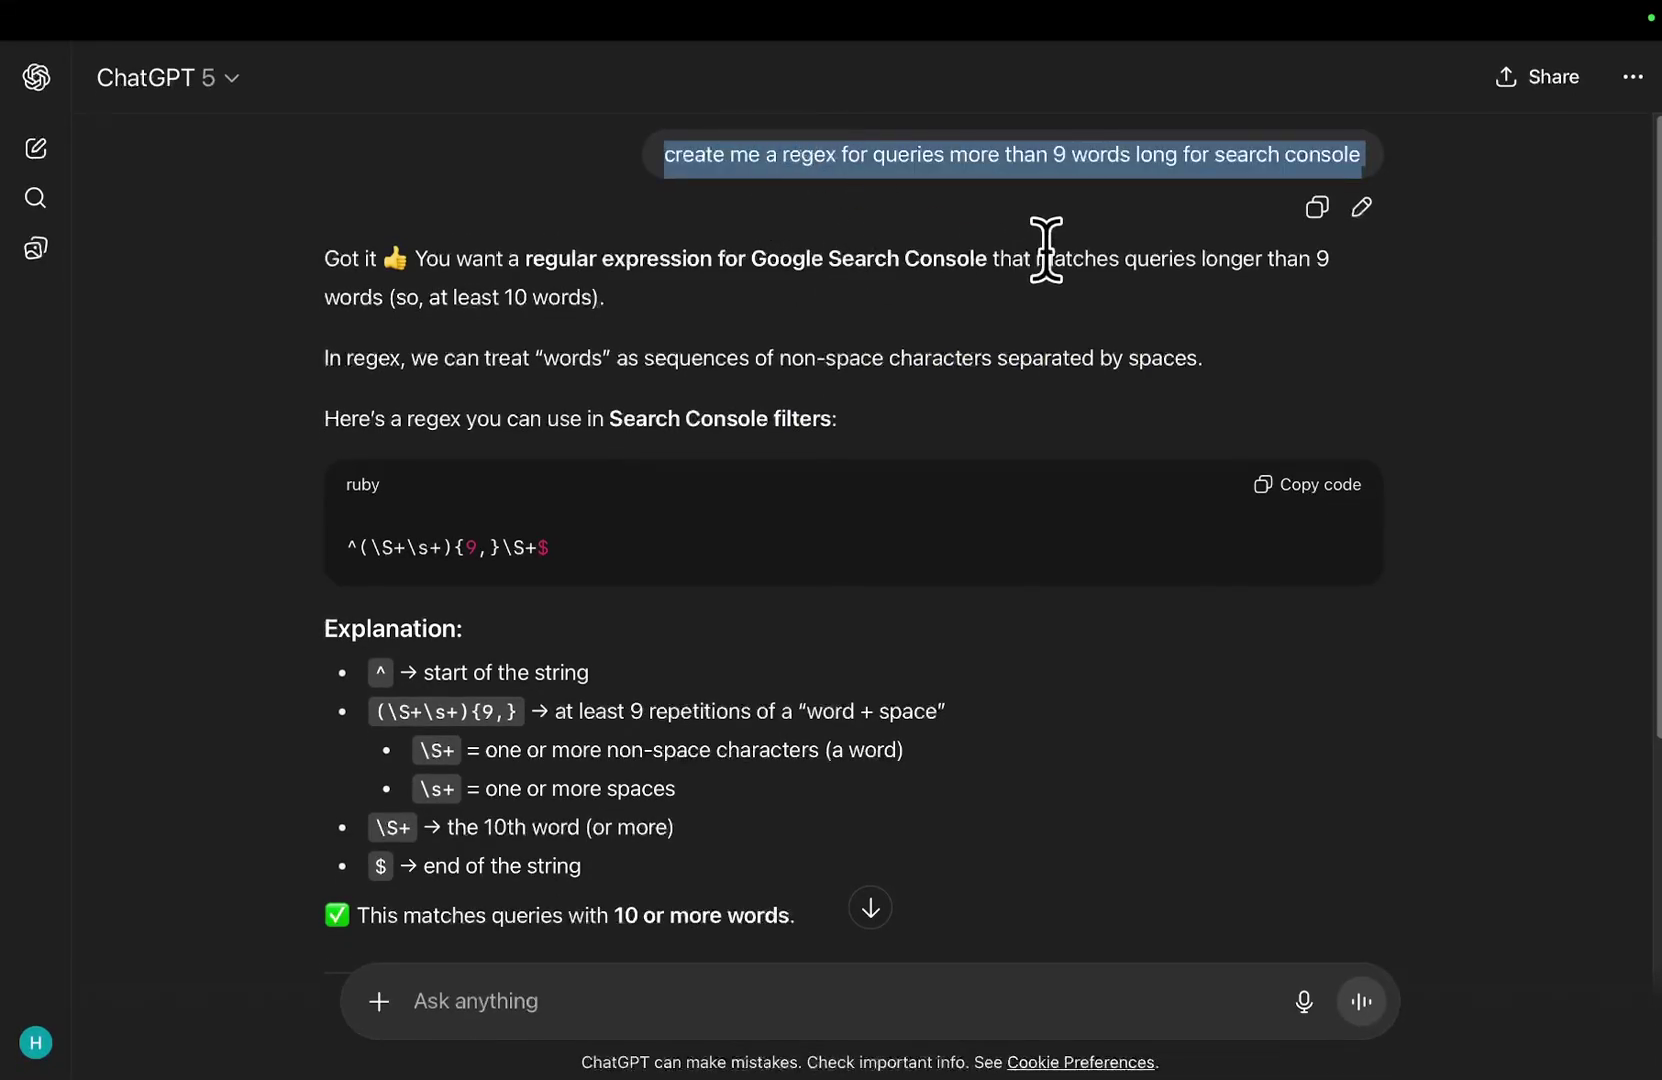
scroll(1082, 226, "down", 1)
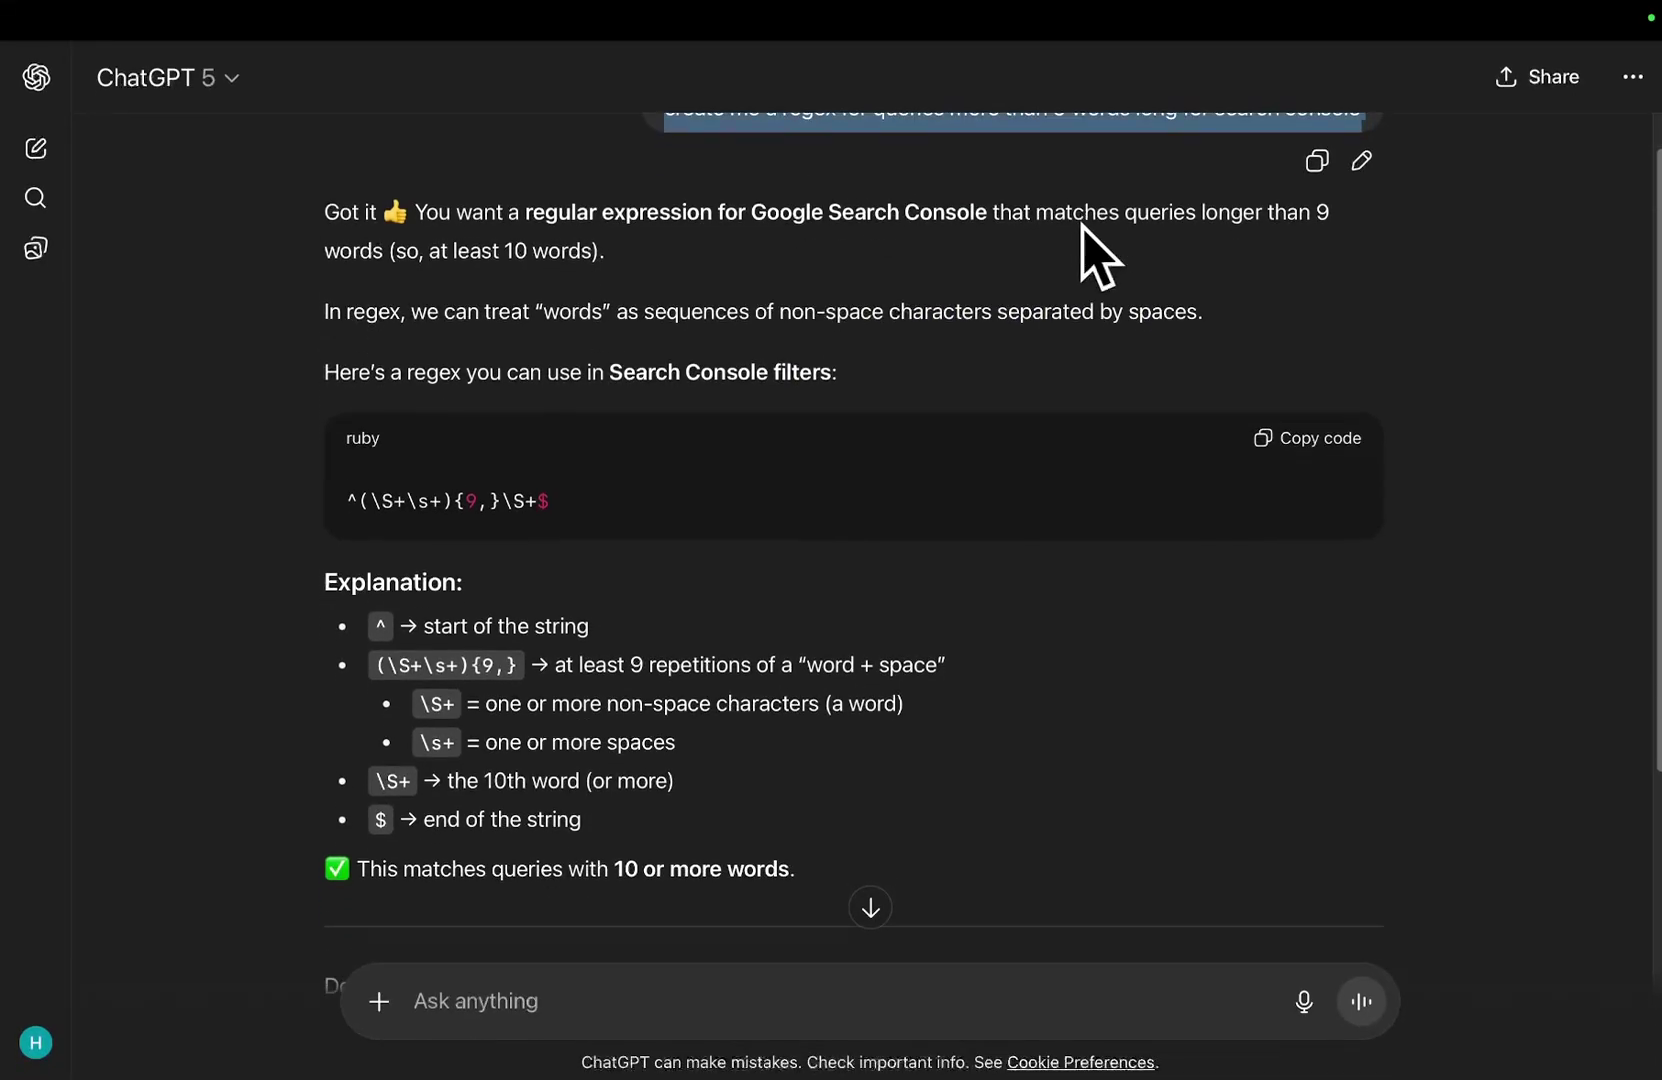
scroll(1082, 226, "up", 1)
scroll(1082, 226, "down", 2)
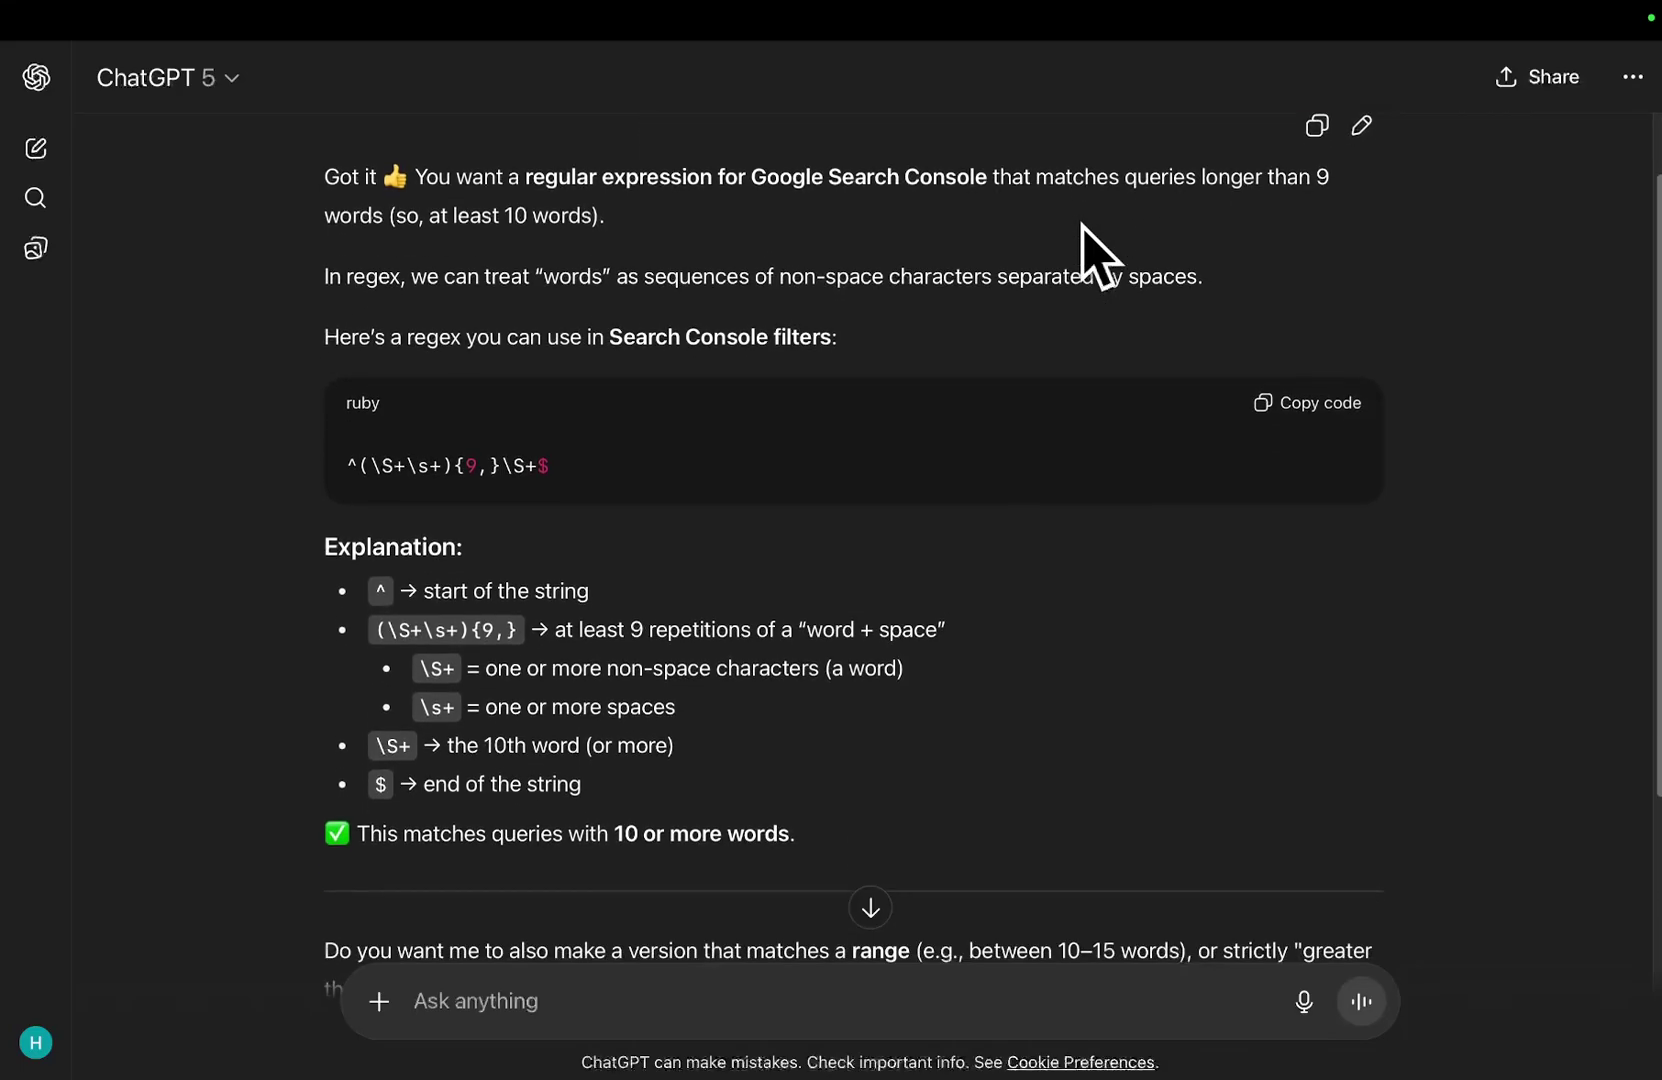
triple_click(484, 475)
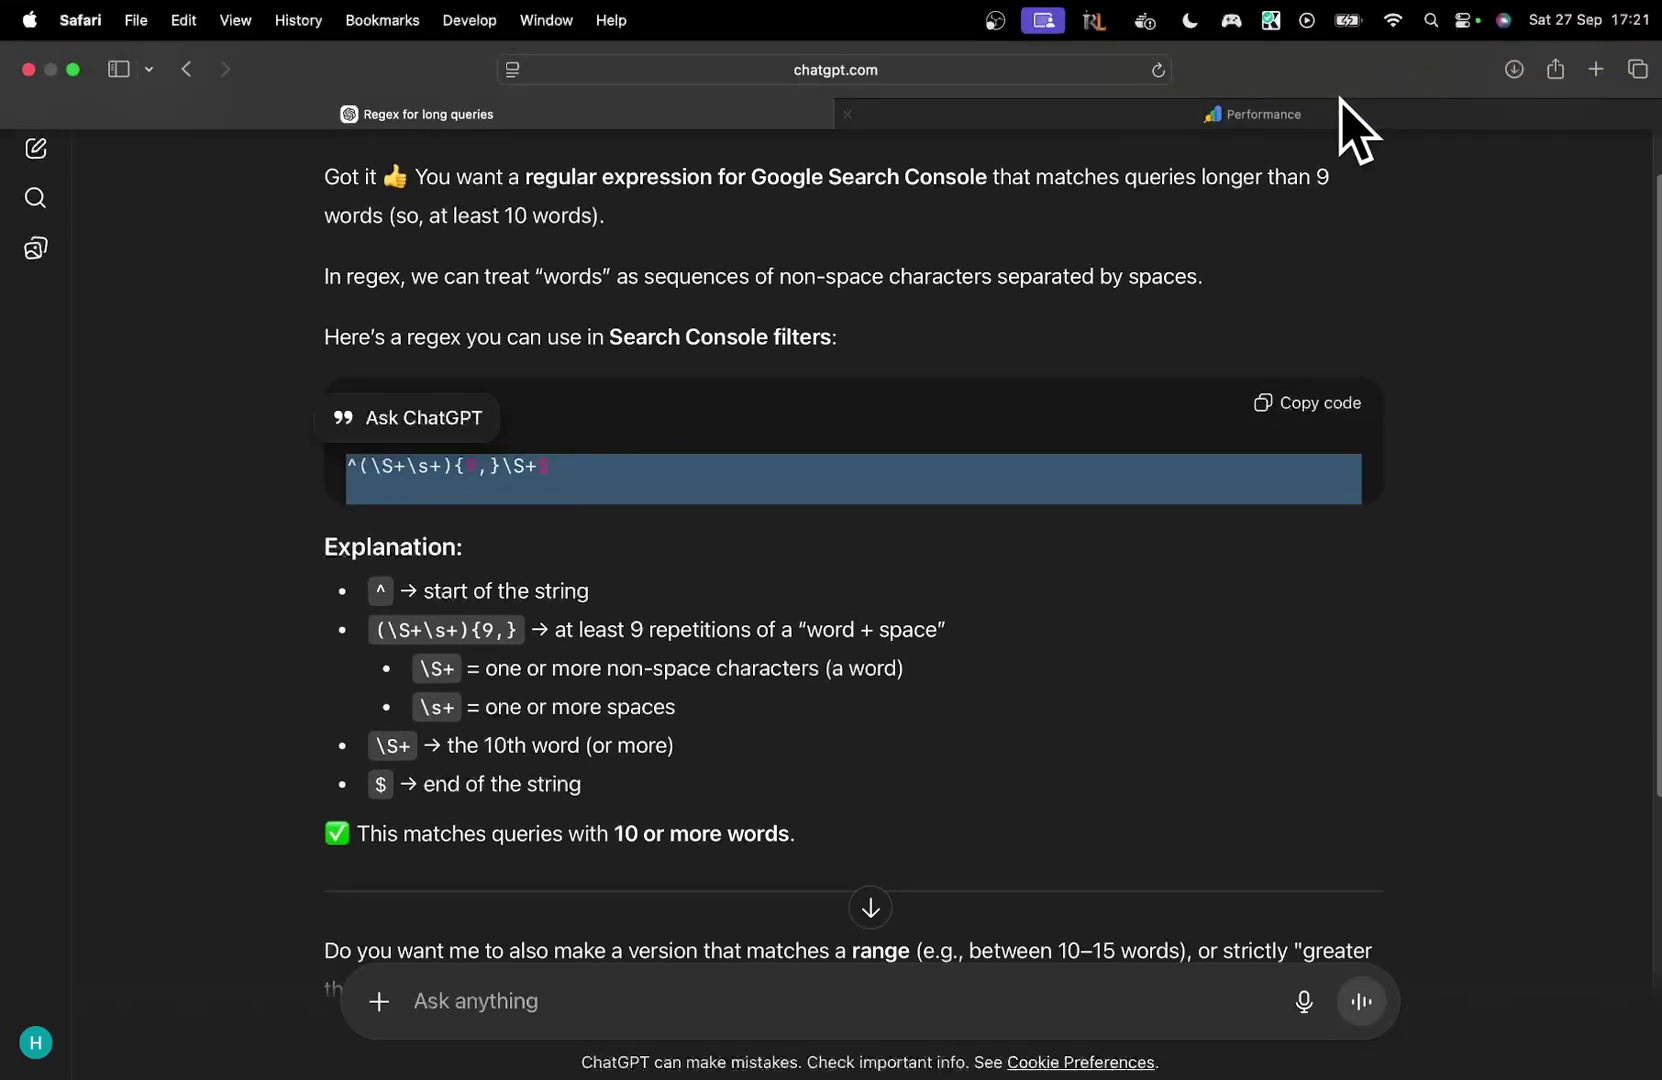
Step: Scroll through the seogrove.ai landing page and its AI Automation Center demo
left_click(1339, 105)
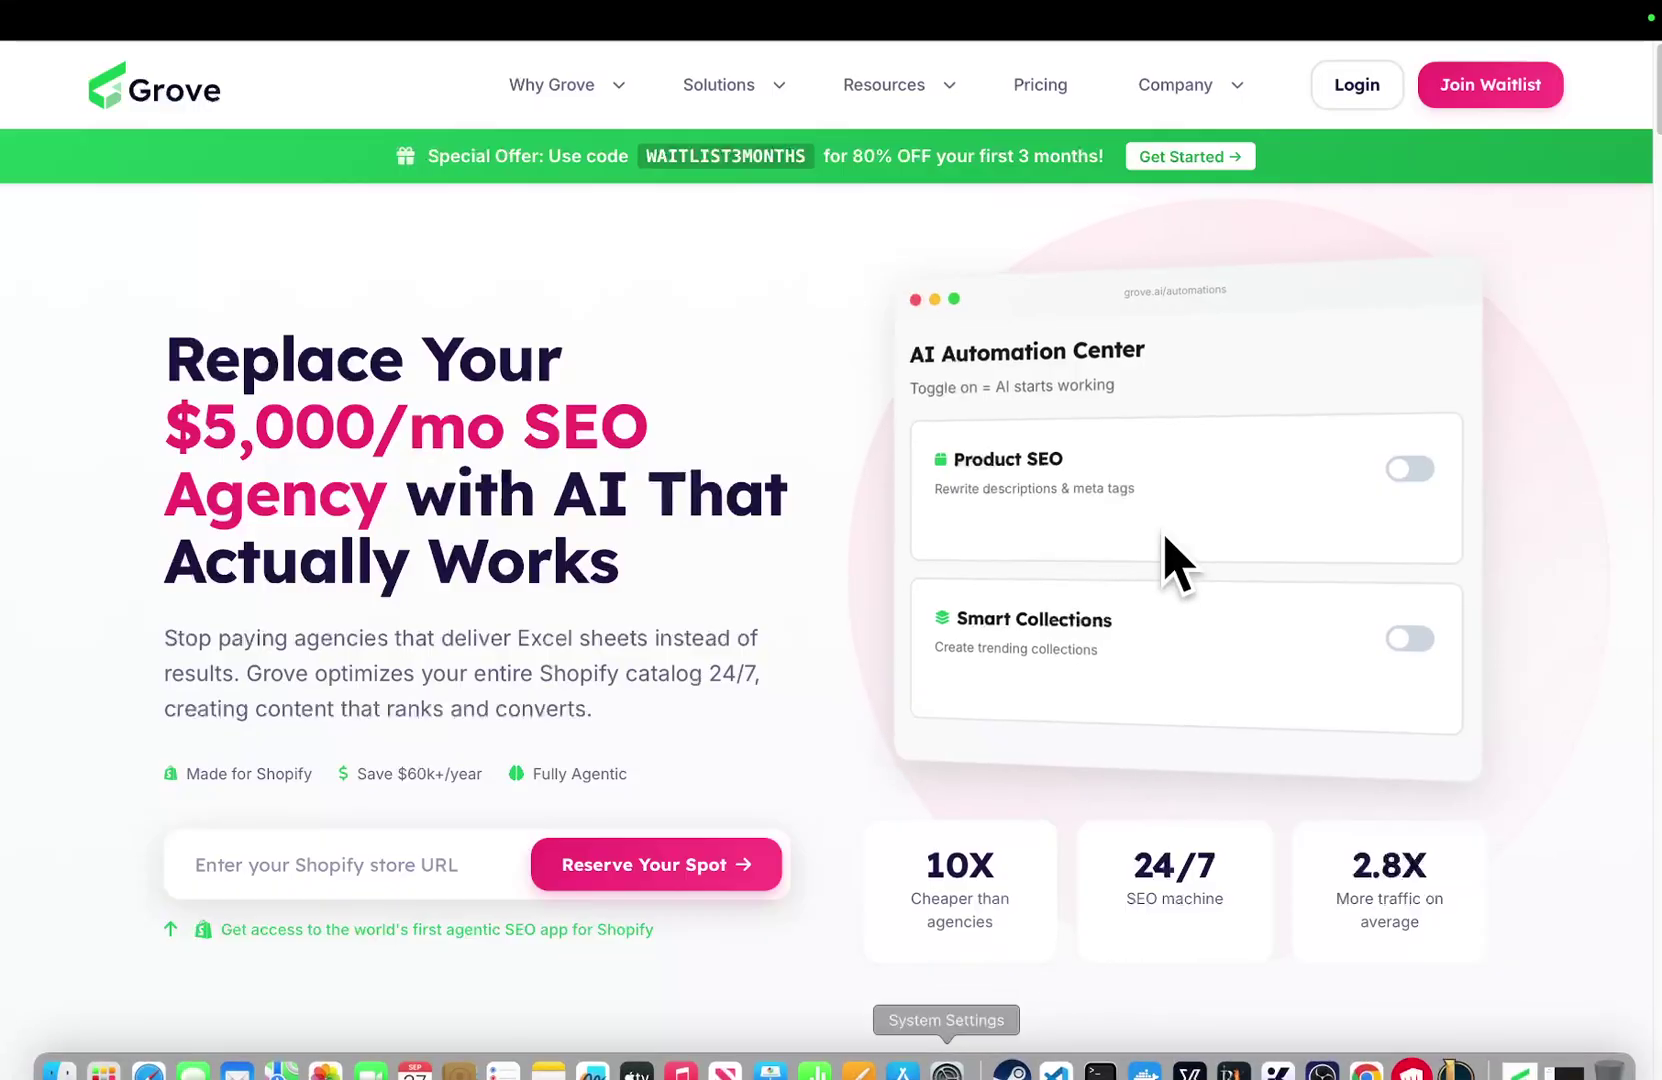
scroll(575, 397, "down", 2)
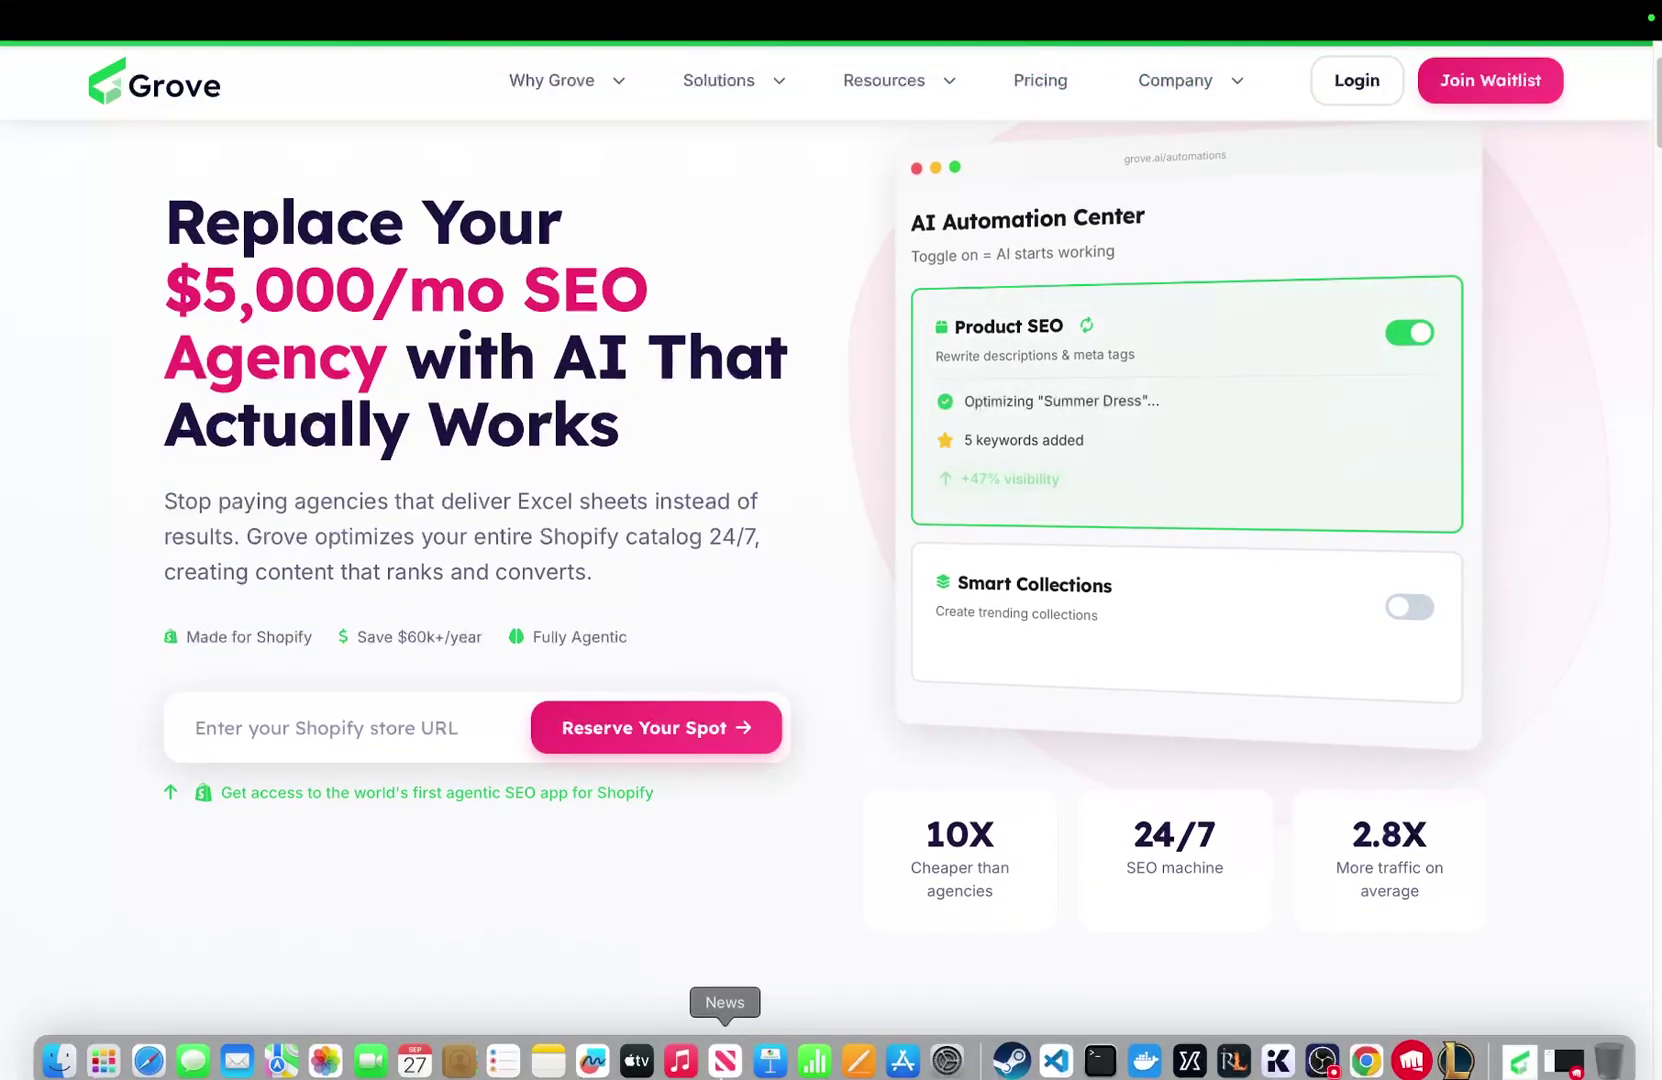
scroll(826, 890, "down", 4)
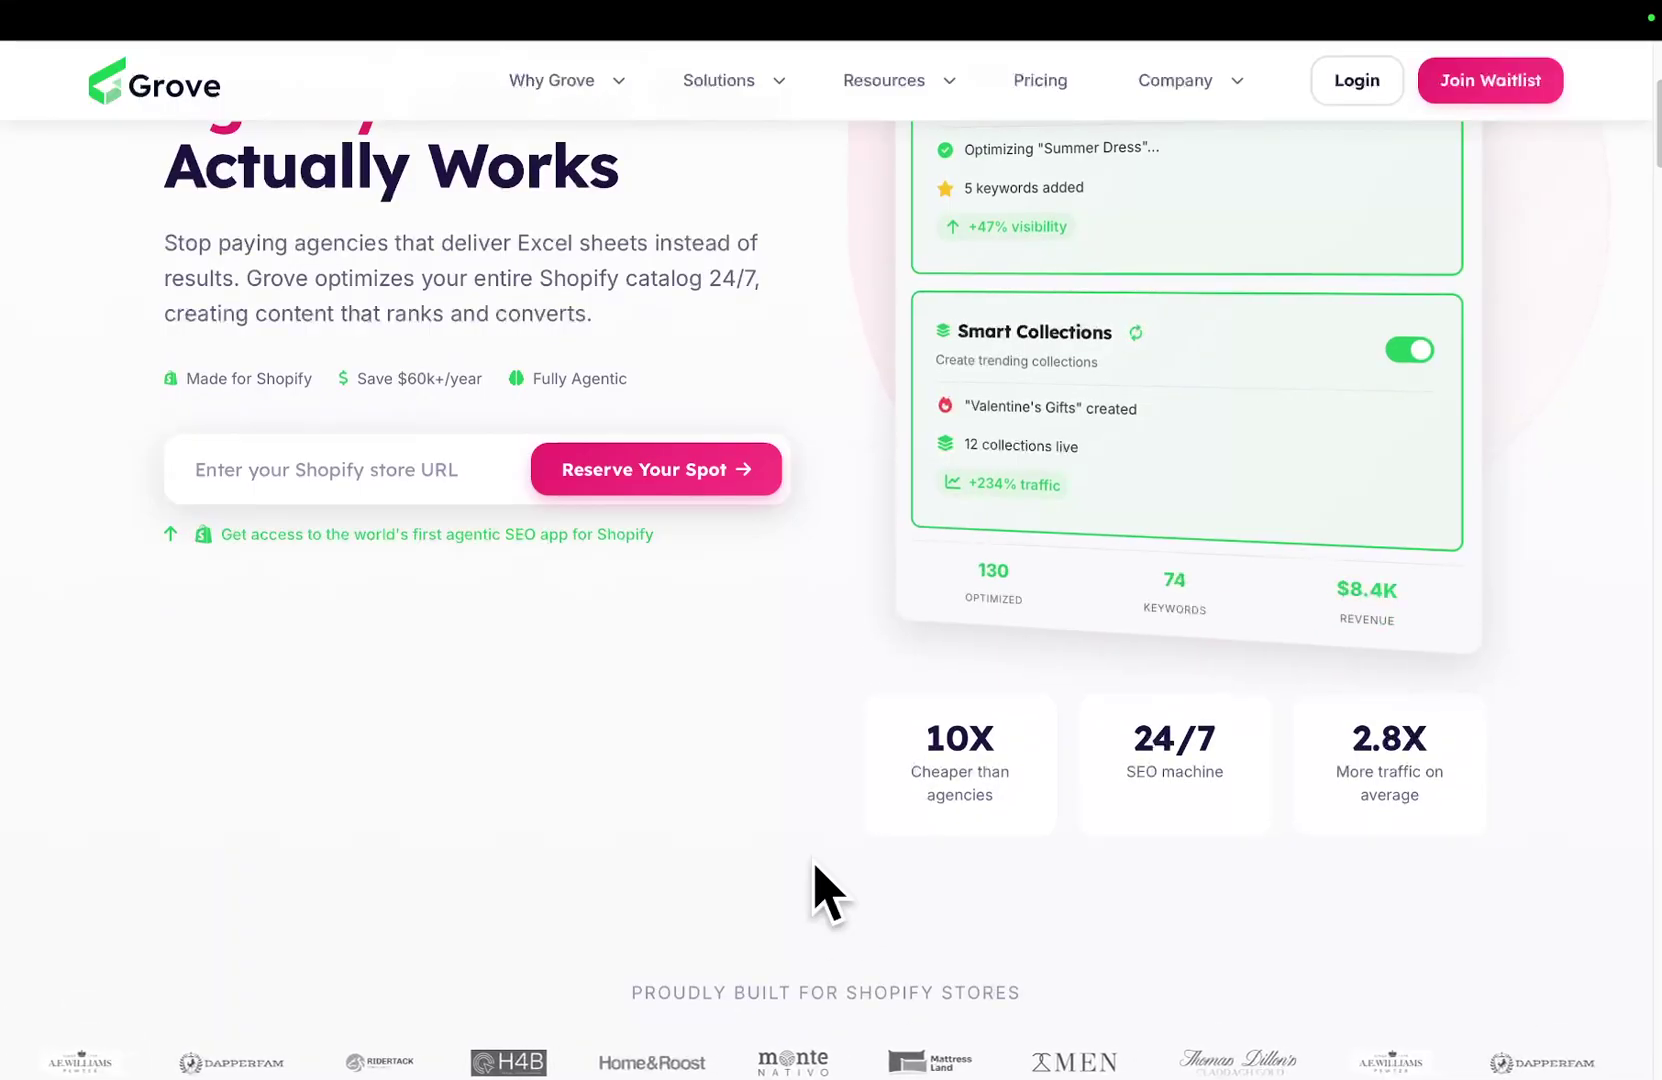
scroll(972, 752, "down", 20)
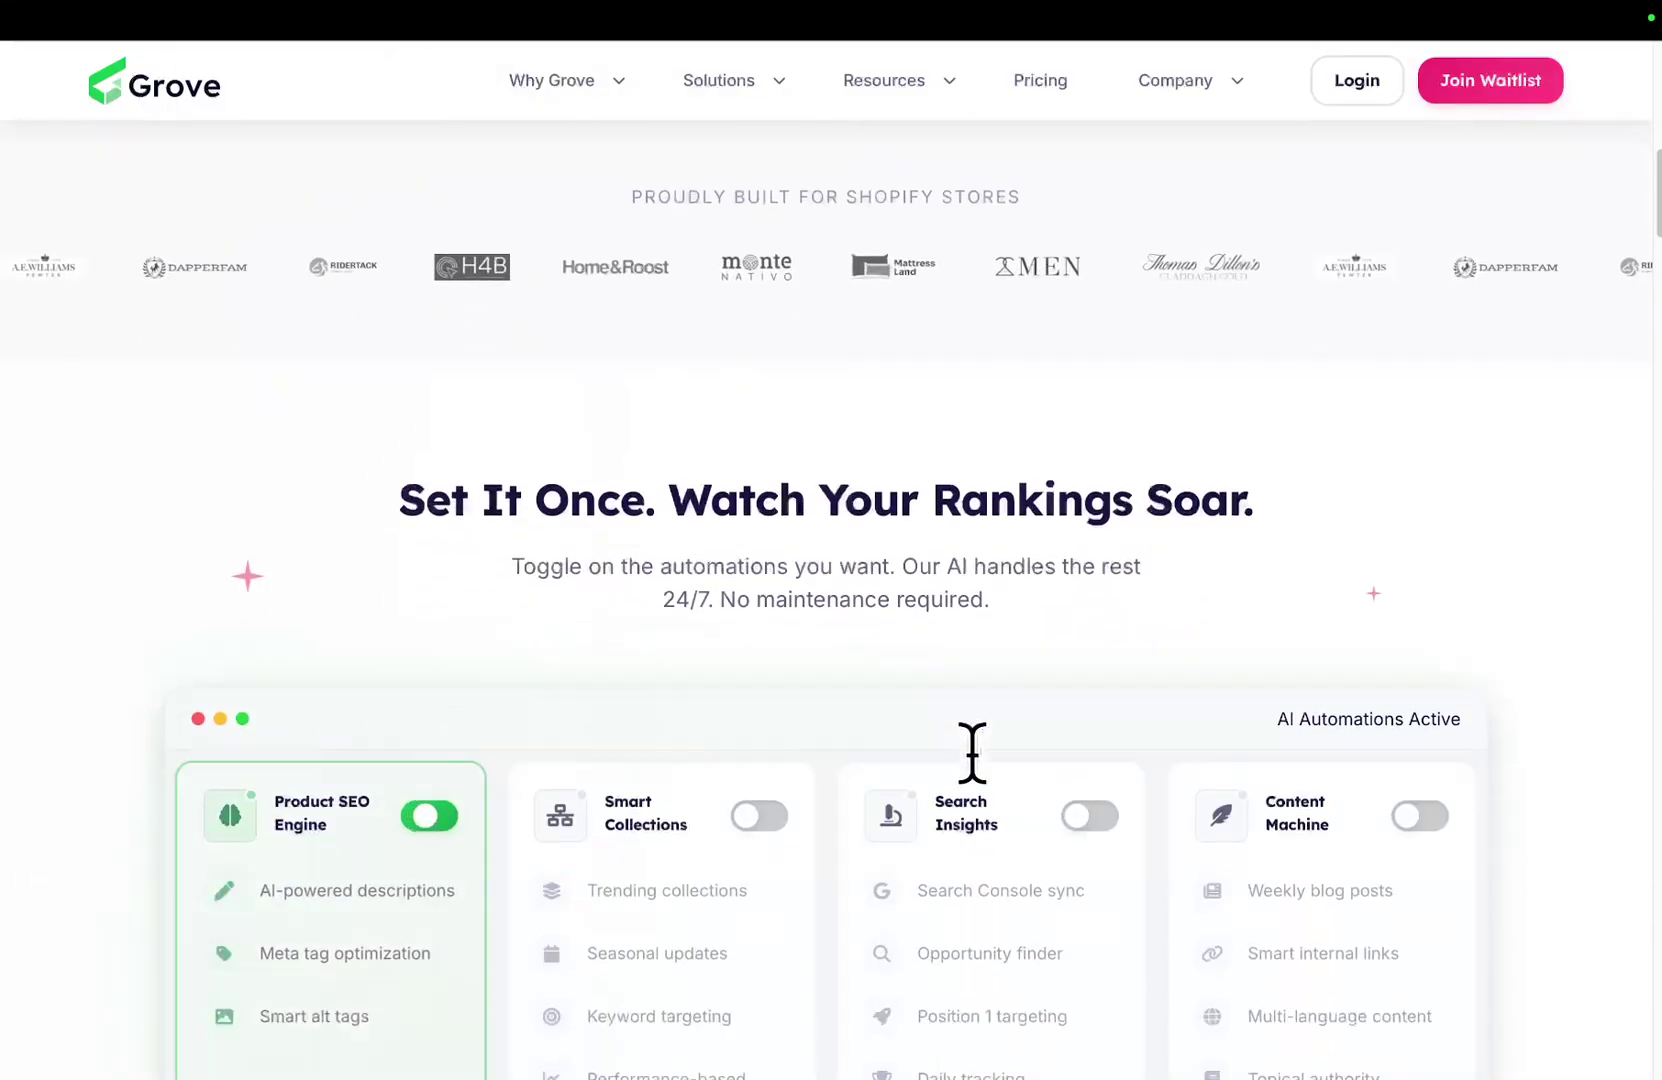
scroll(972, 752, "up", 20)
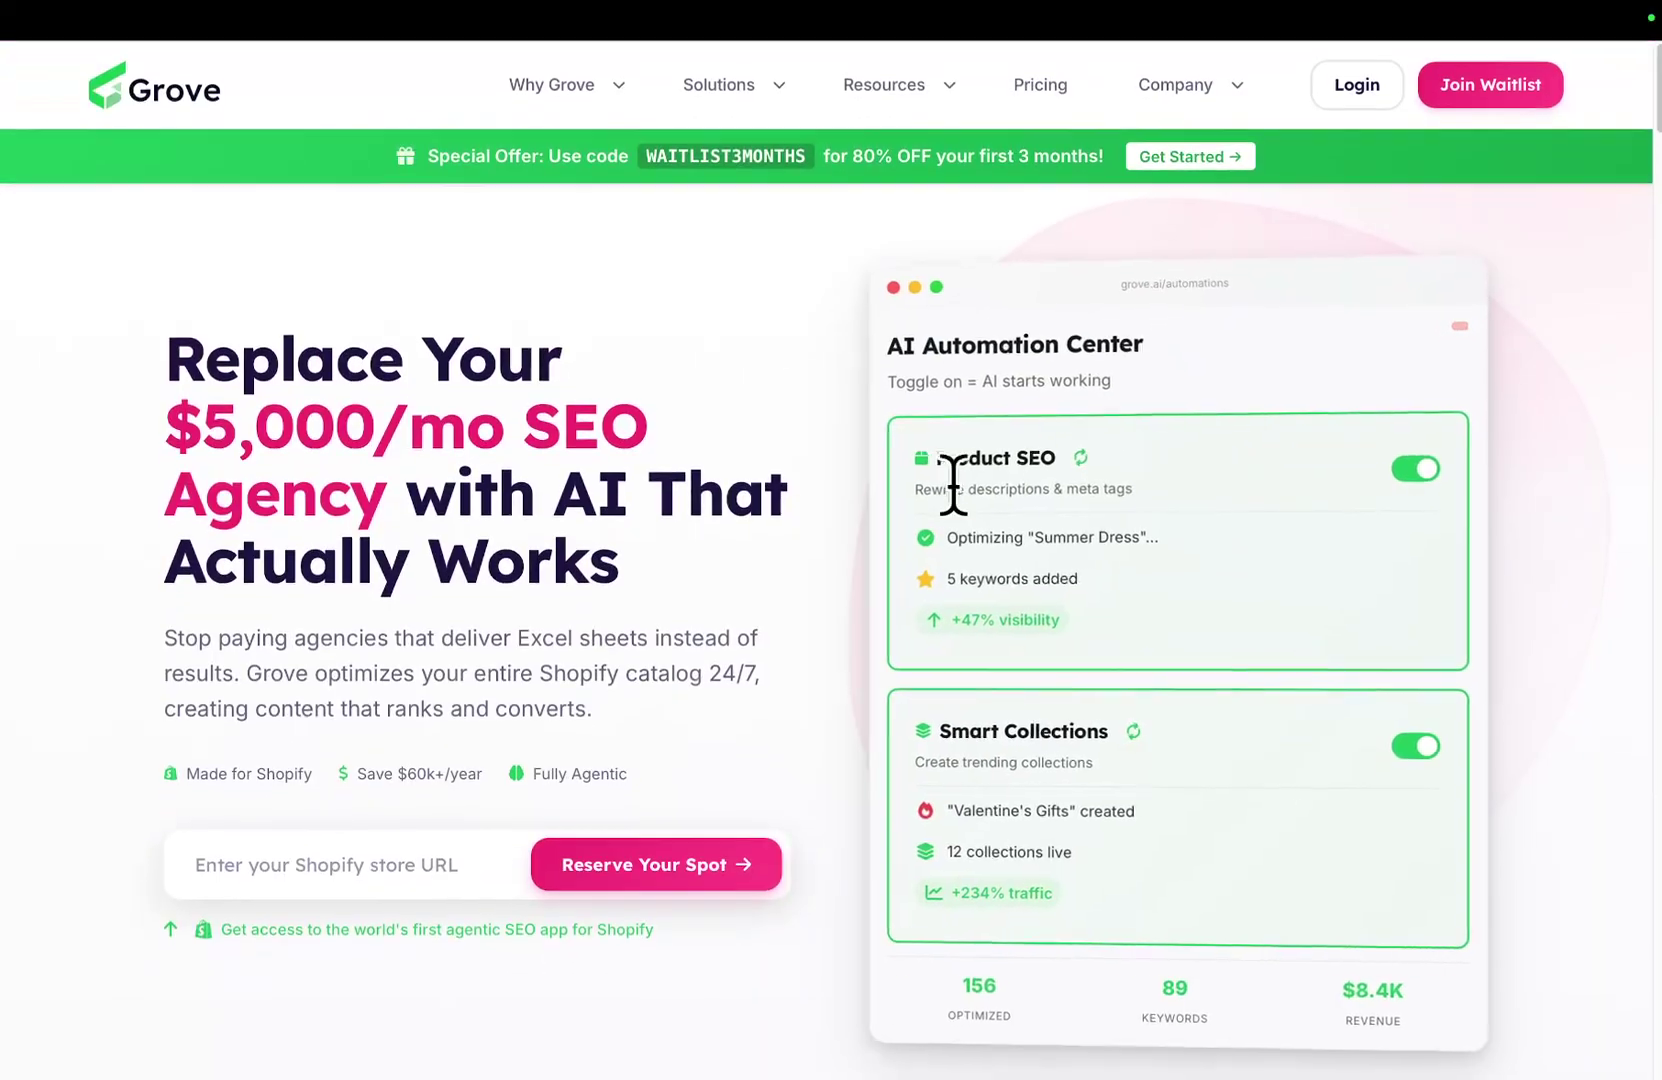
scroll(960, 500, "down", 2)
scroll(965, 510, "down", 5)
Step: Set the Search Console performance report's date range to the last 12 months
mouse_move(1117, 52)
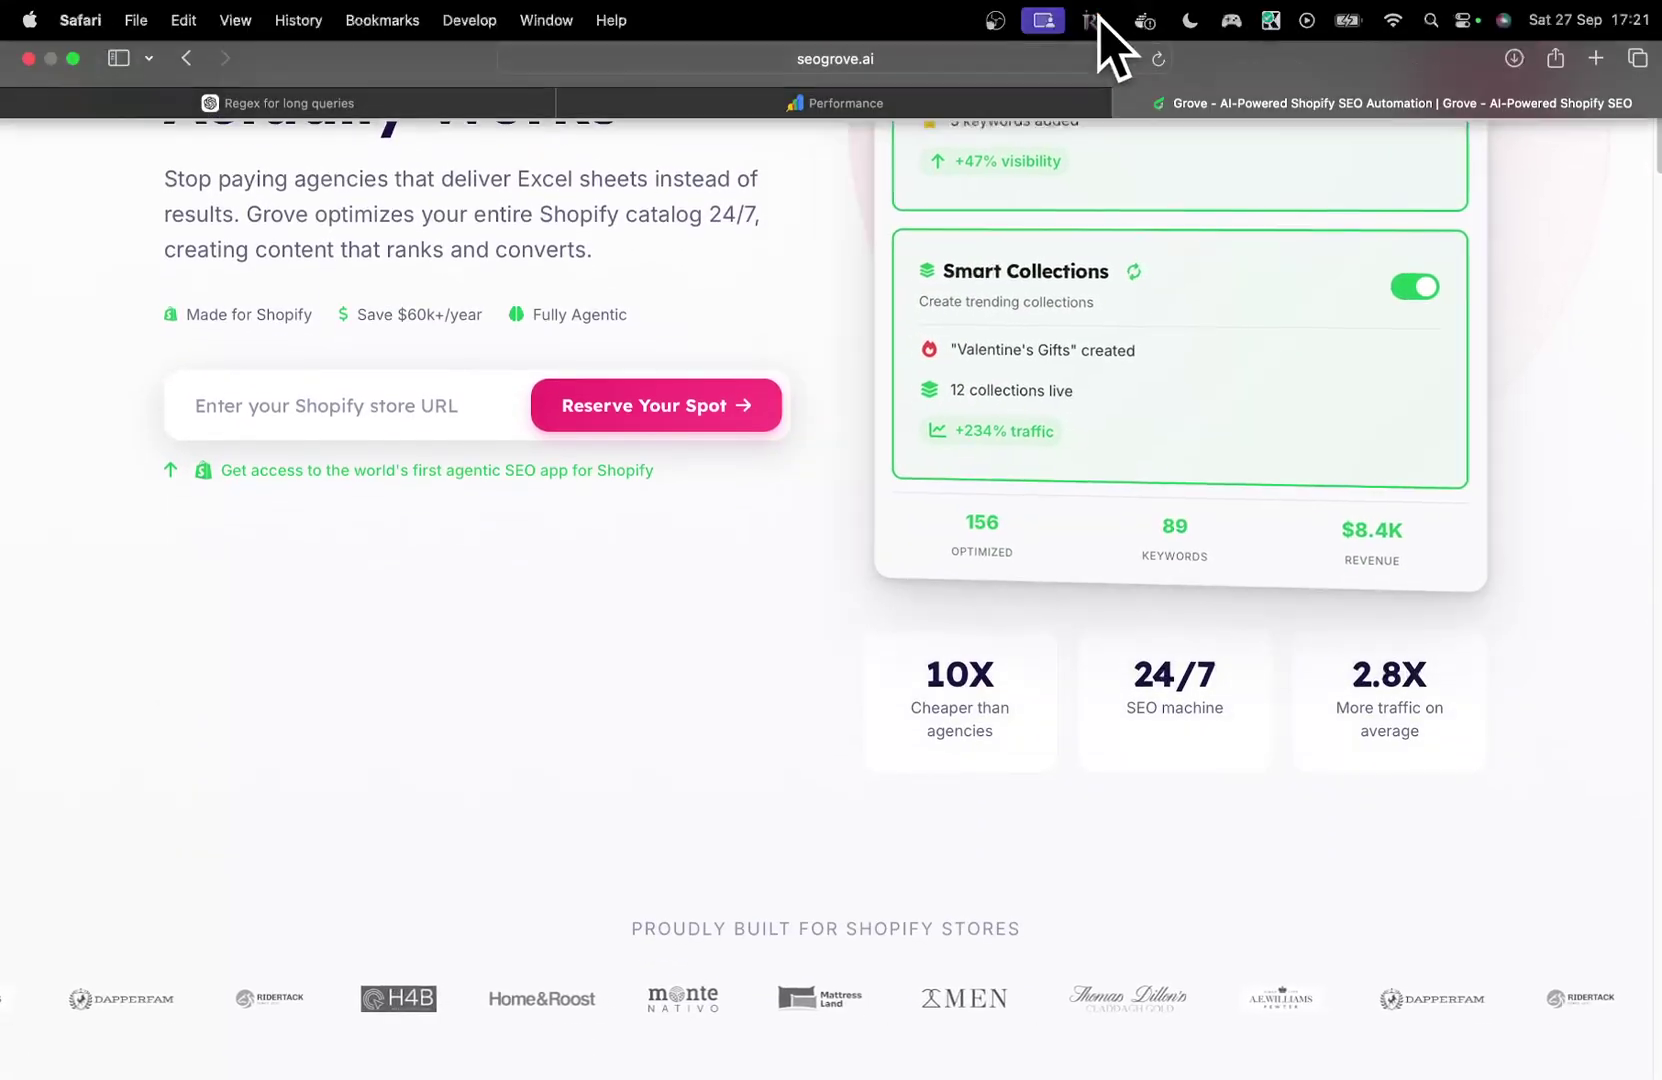
left_click(893, 114)
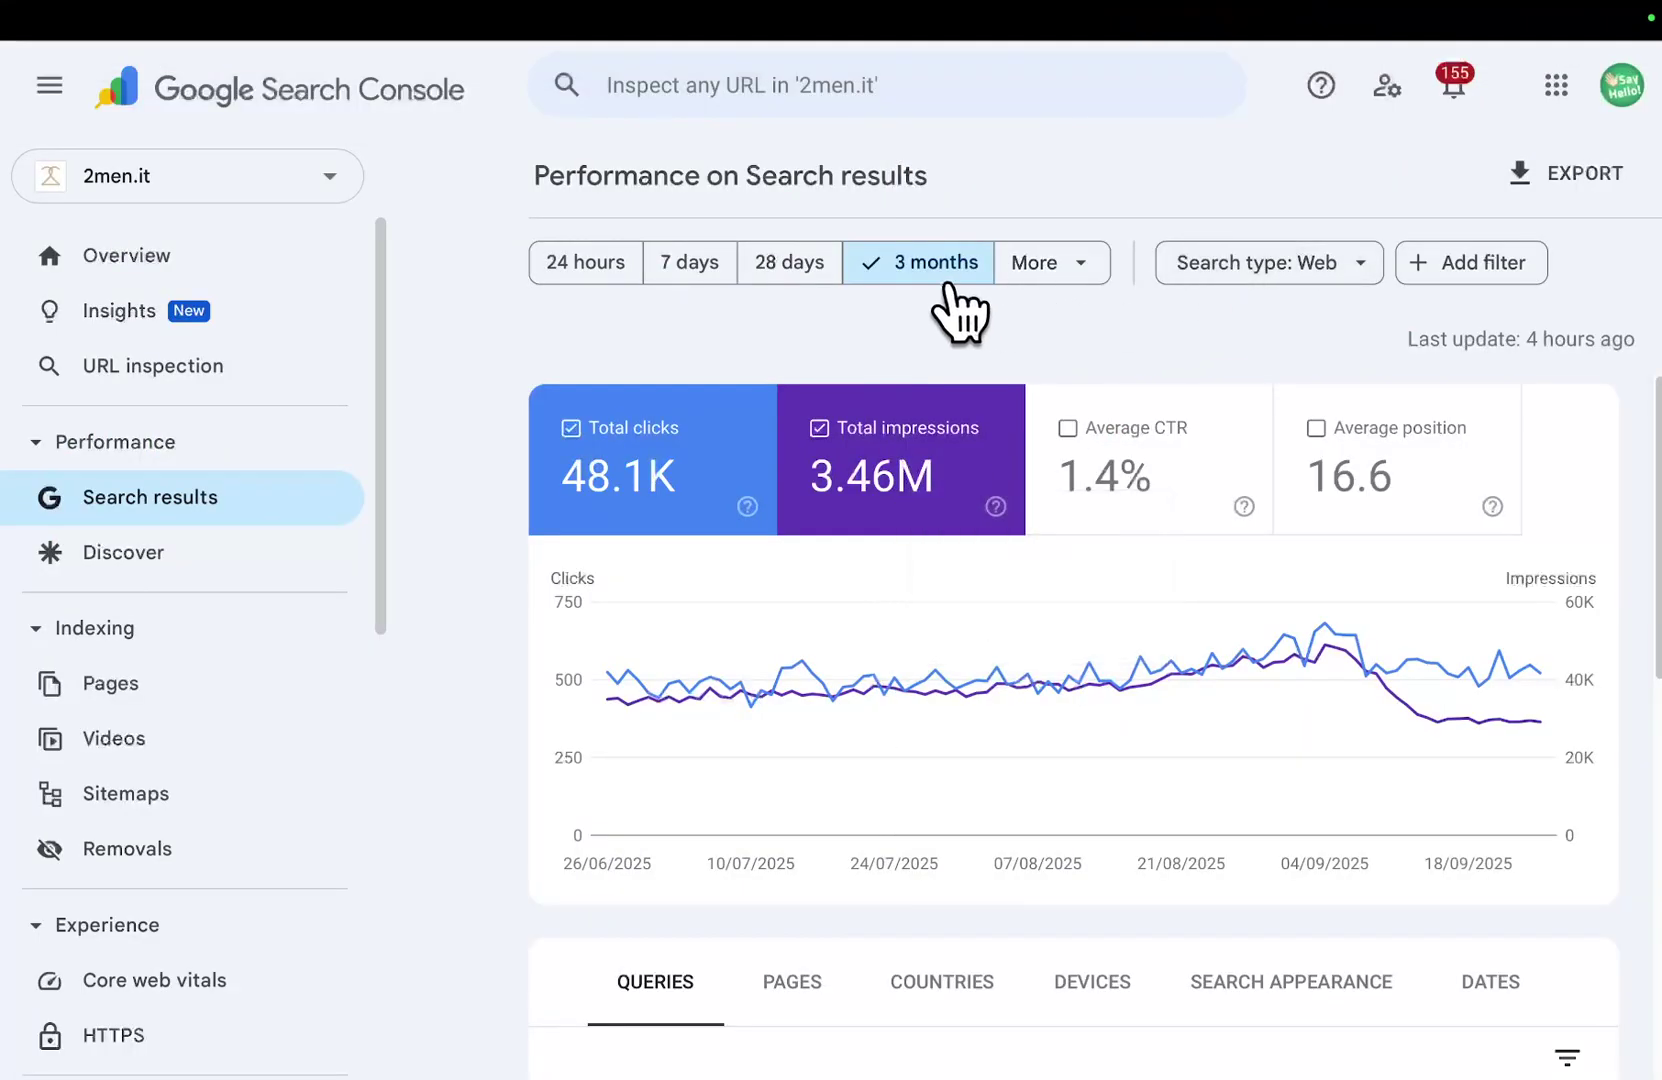
left_click(1012, 265)
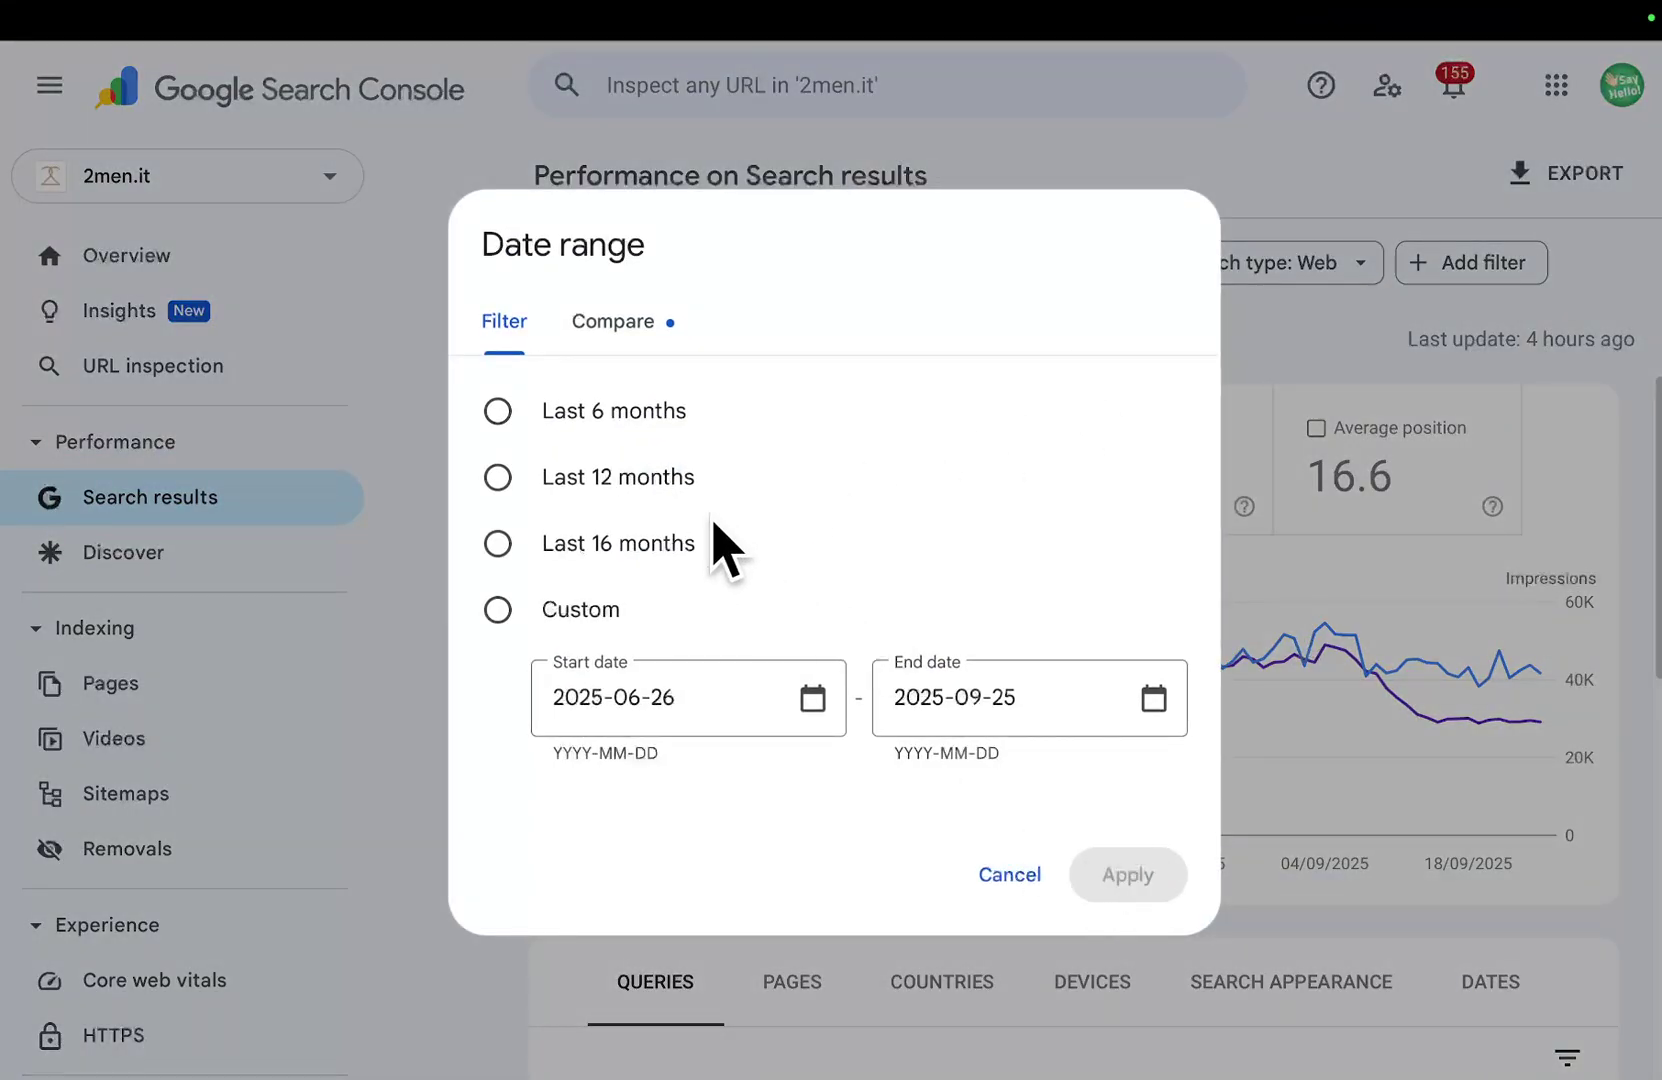
left_click(690, 480)
left_click(1126, 880)
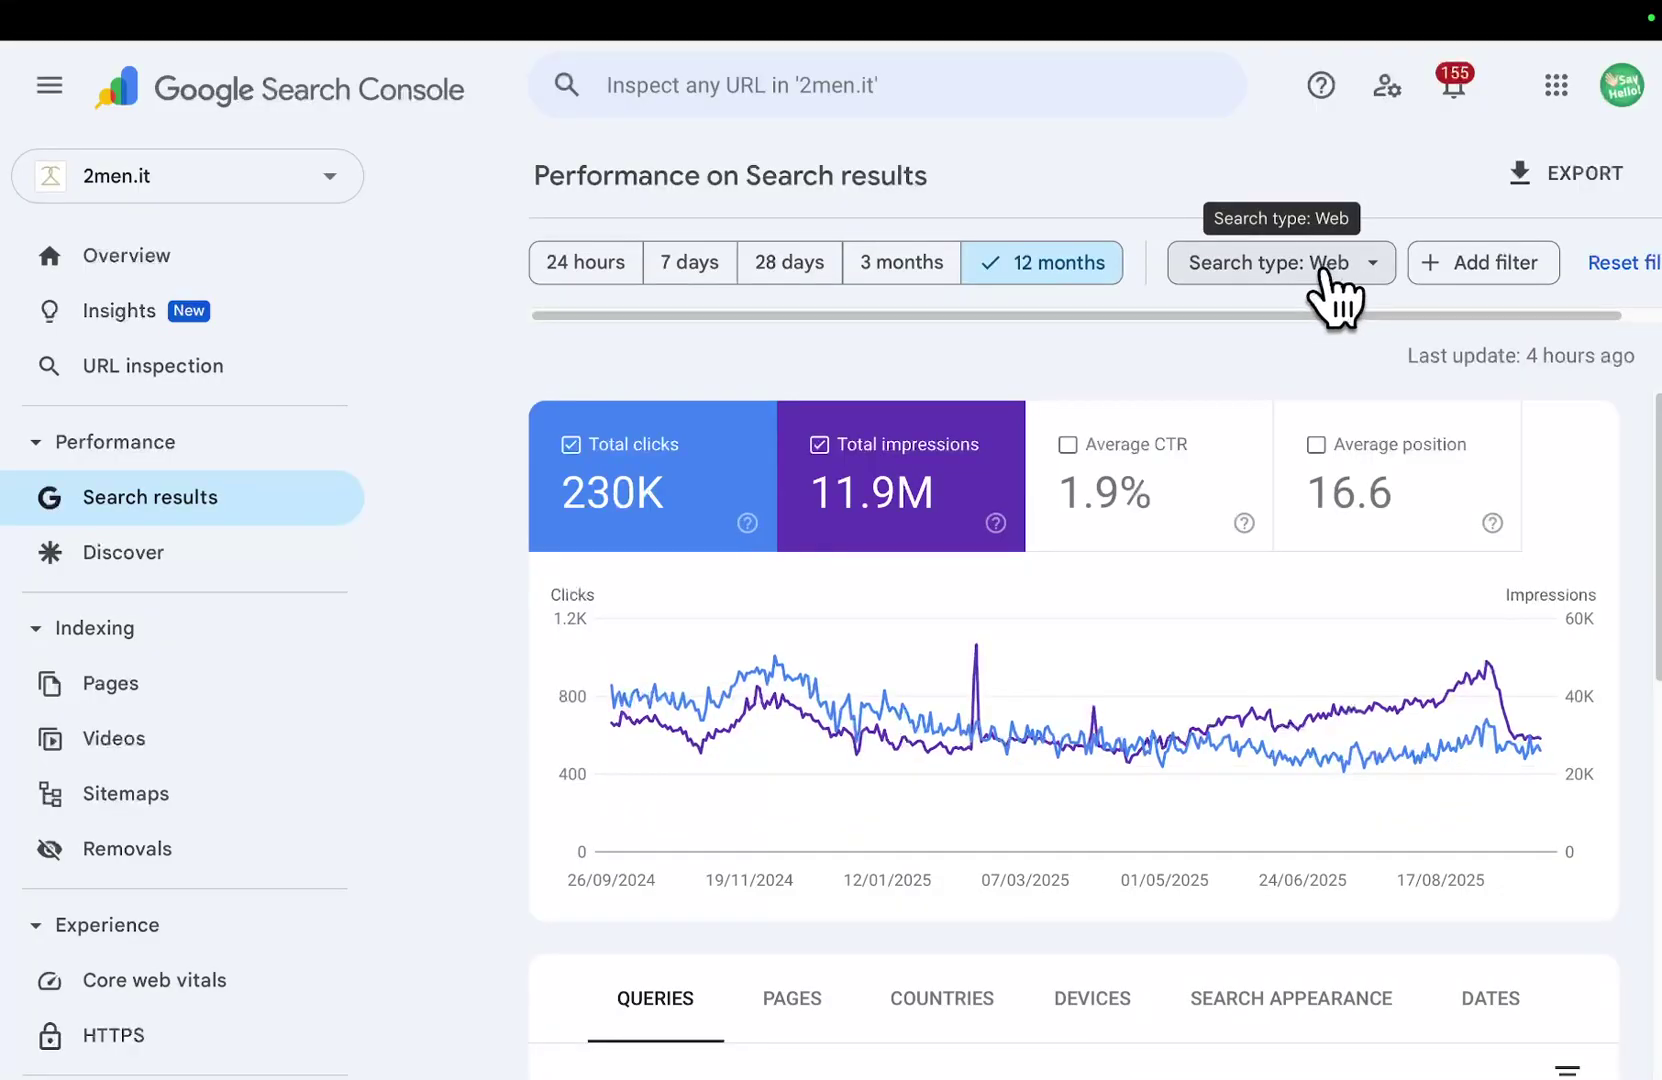
Step: Add a Custom (regex) query filter with the pasted 10+ word regex
left_click(1530, 275)
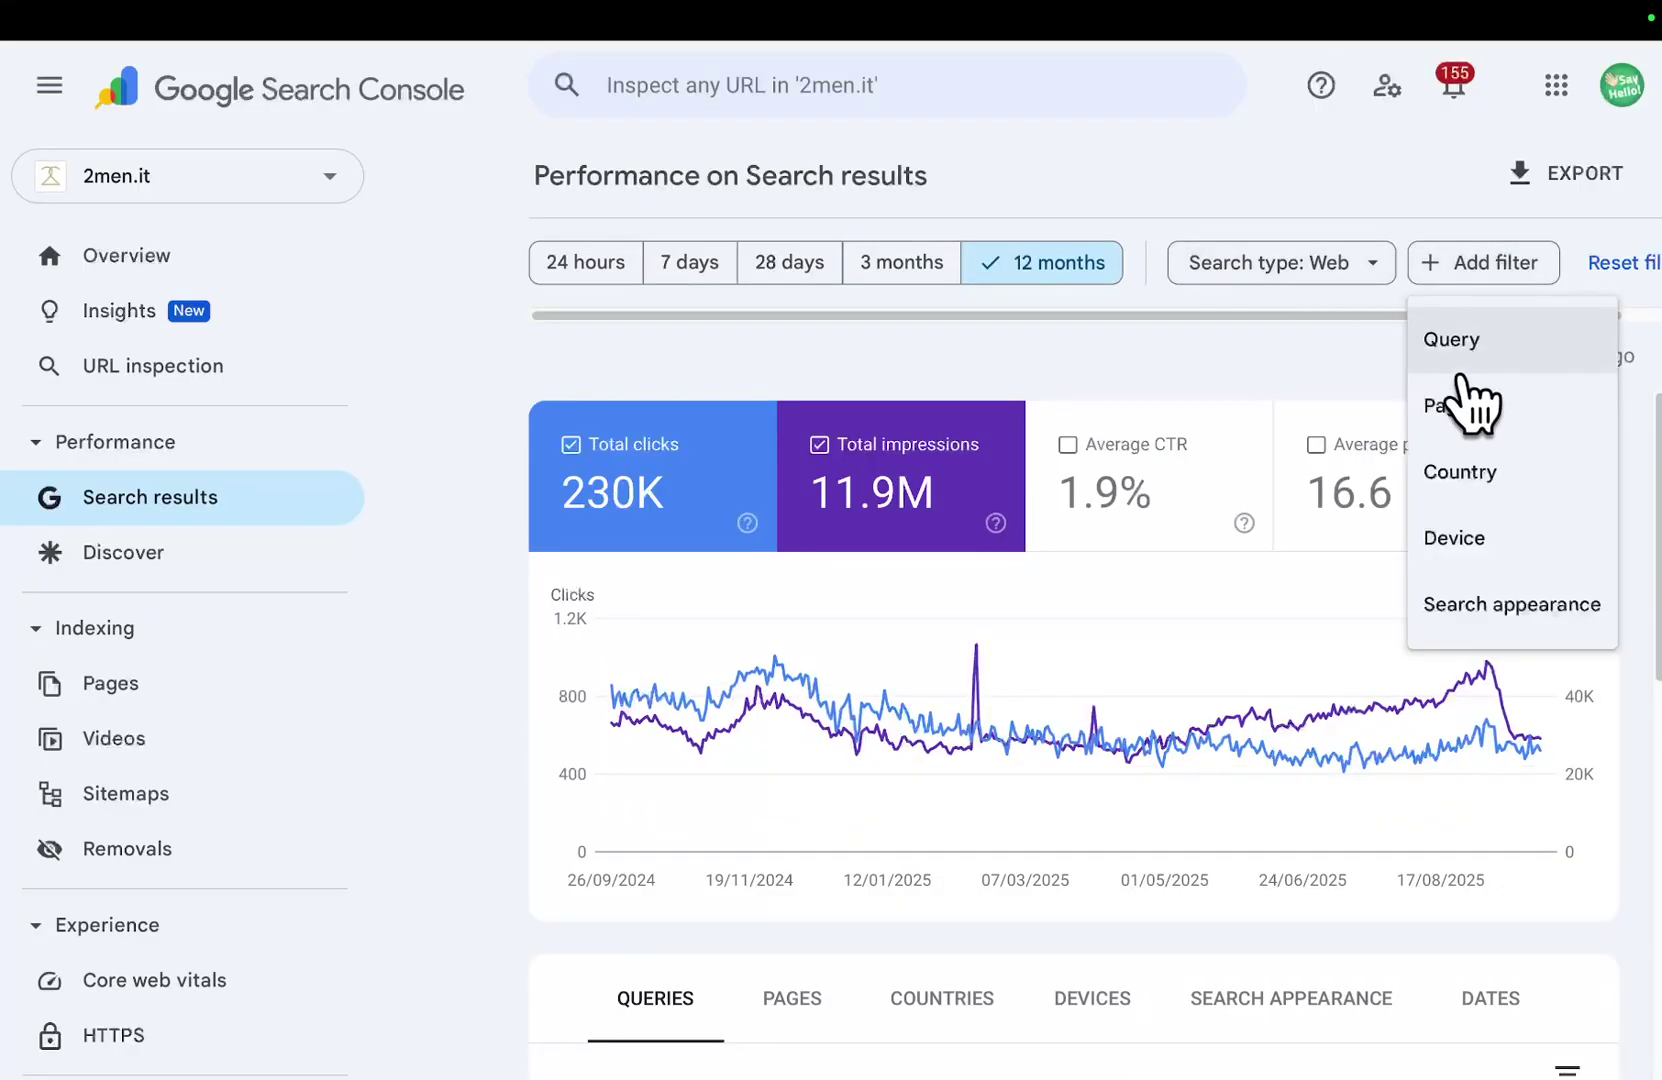
left_click(1500, 345)
left_click(648, 552)
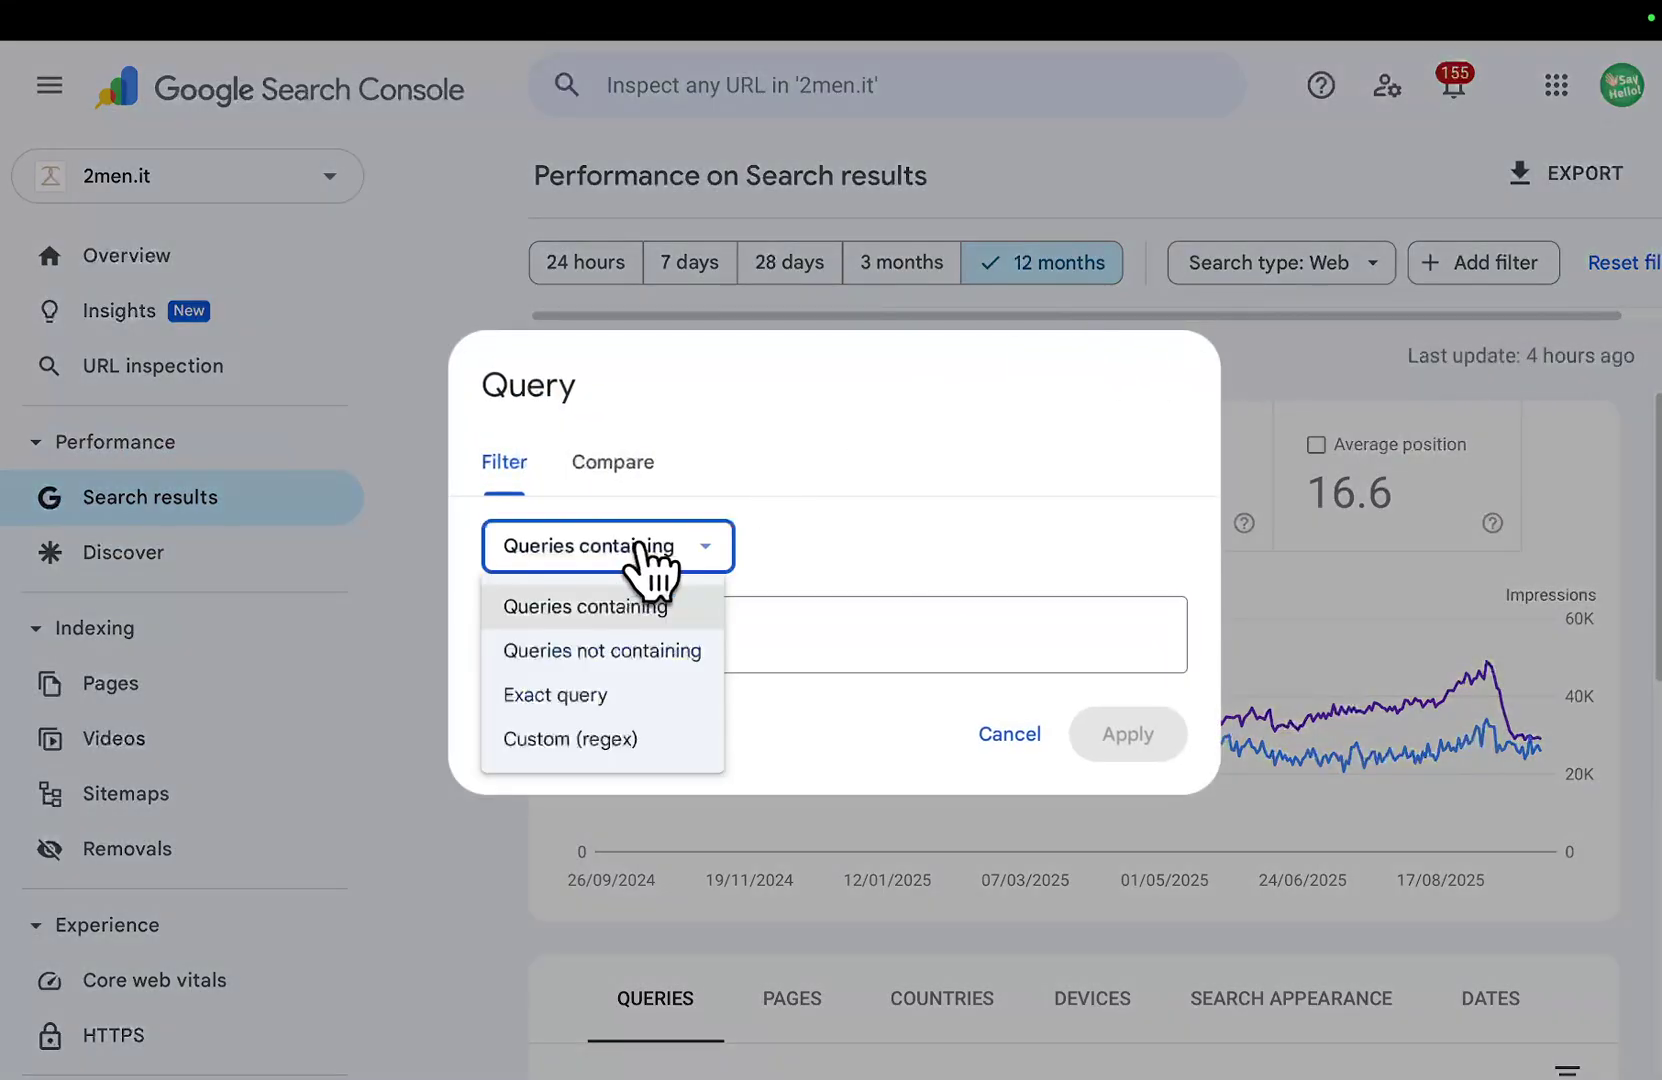
left_click(598, 740)
left_click(760, 634)
type("^(\\S+\\s+){9,}\\S+$")
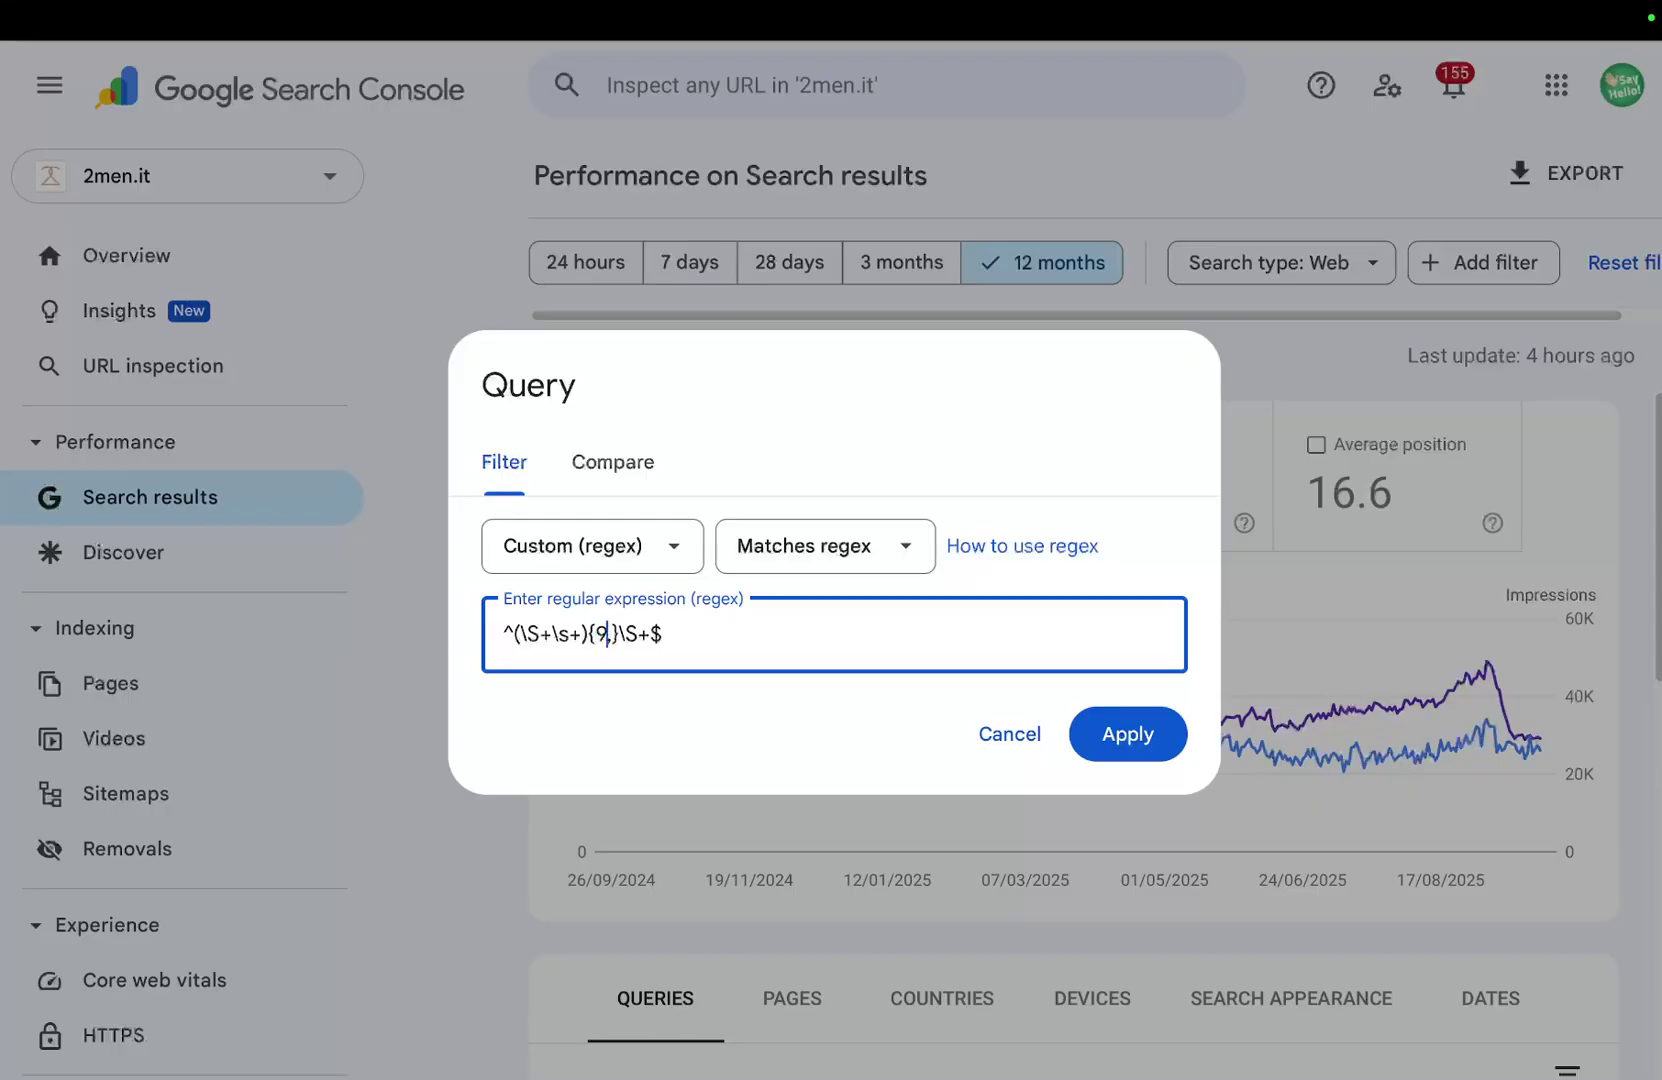
key("Return")
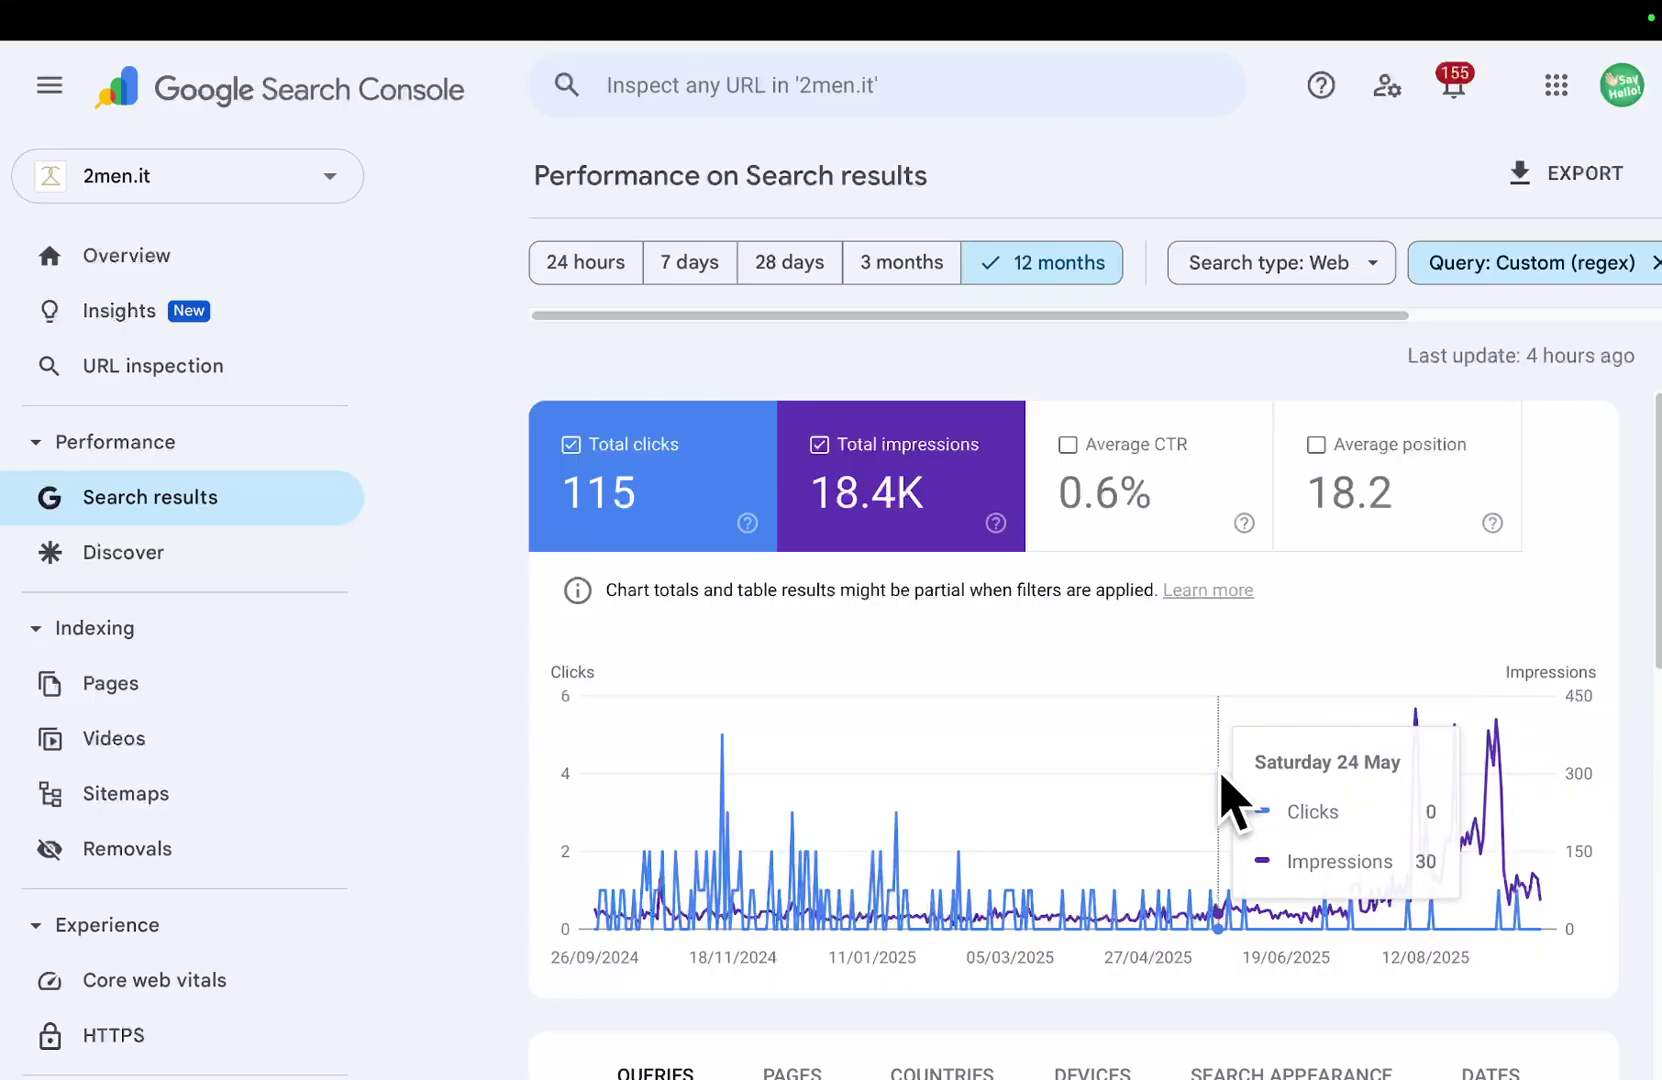
Step: Extend the regex-filtered report to the last 16 months and scroll to the Queries table
left_click(1045, 274)
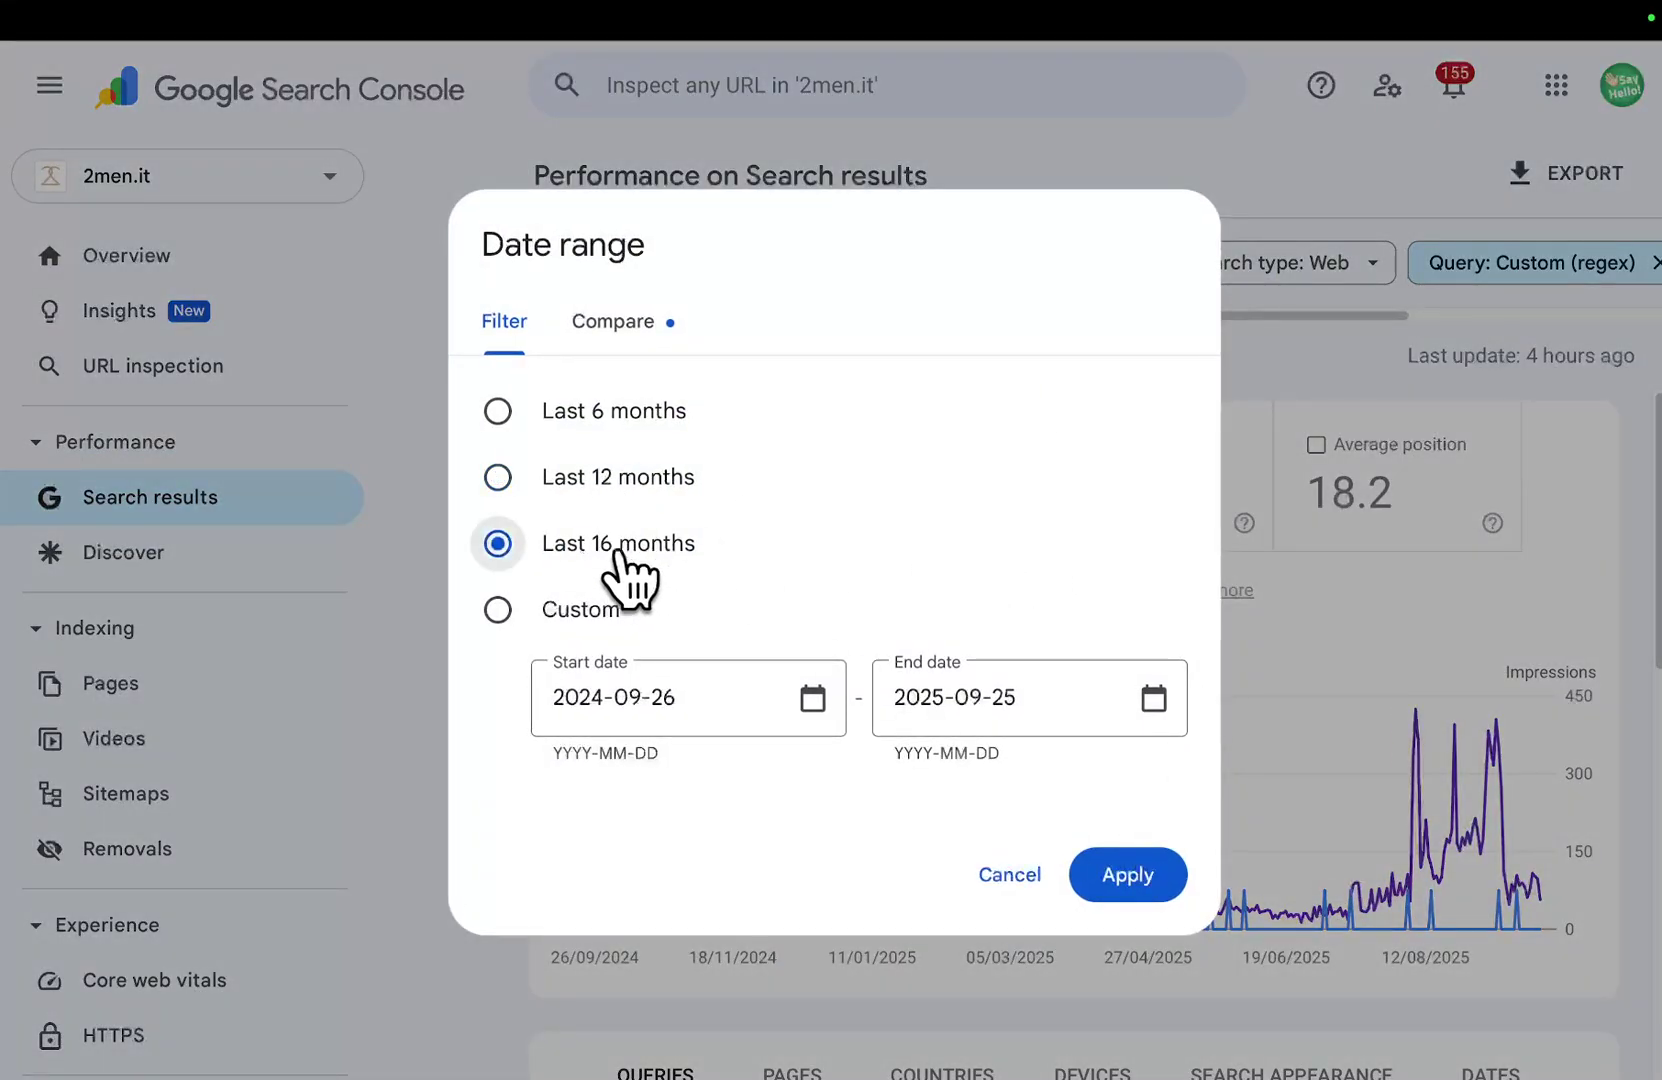
left_click(1110, 874)
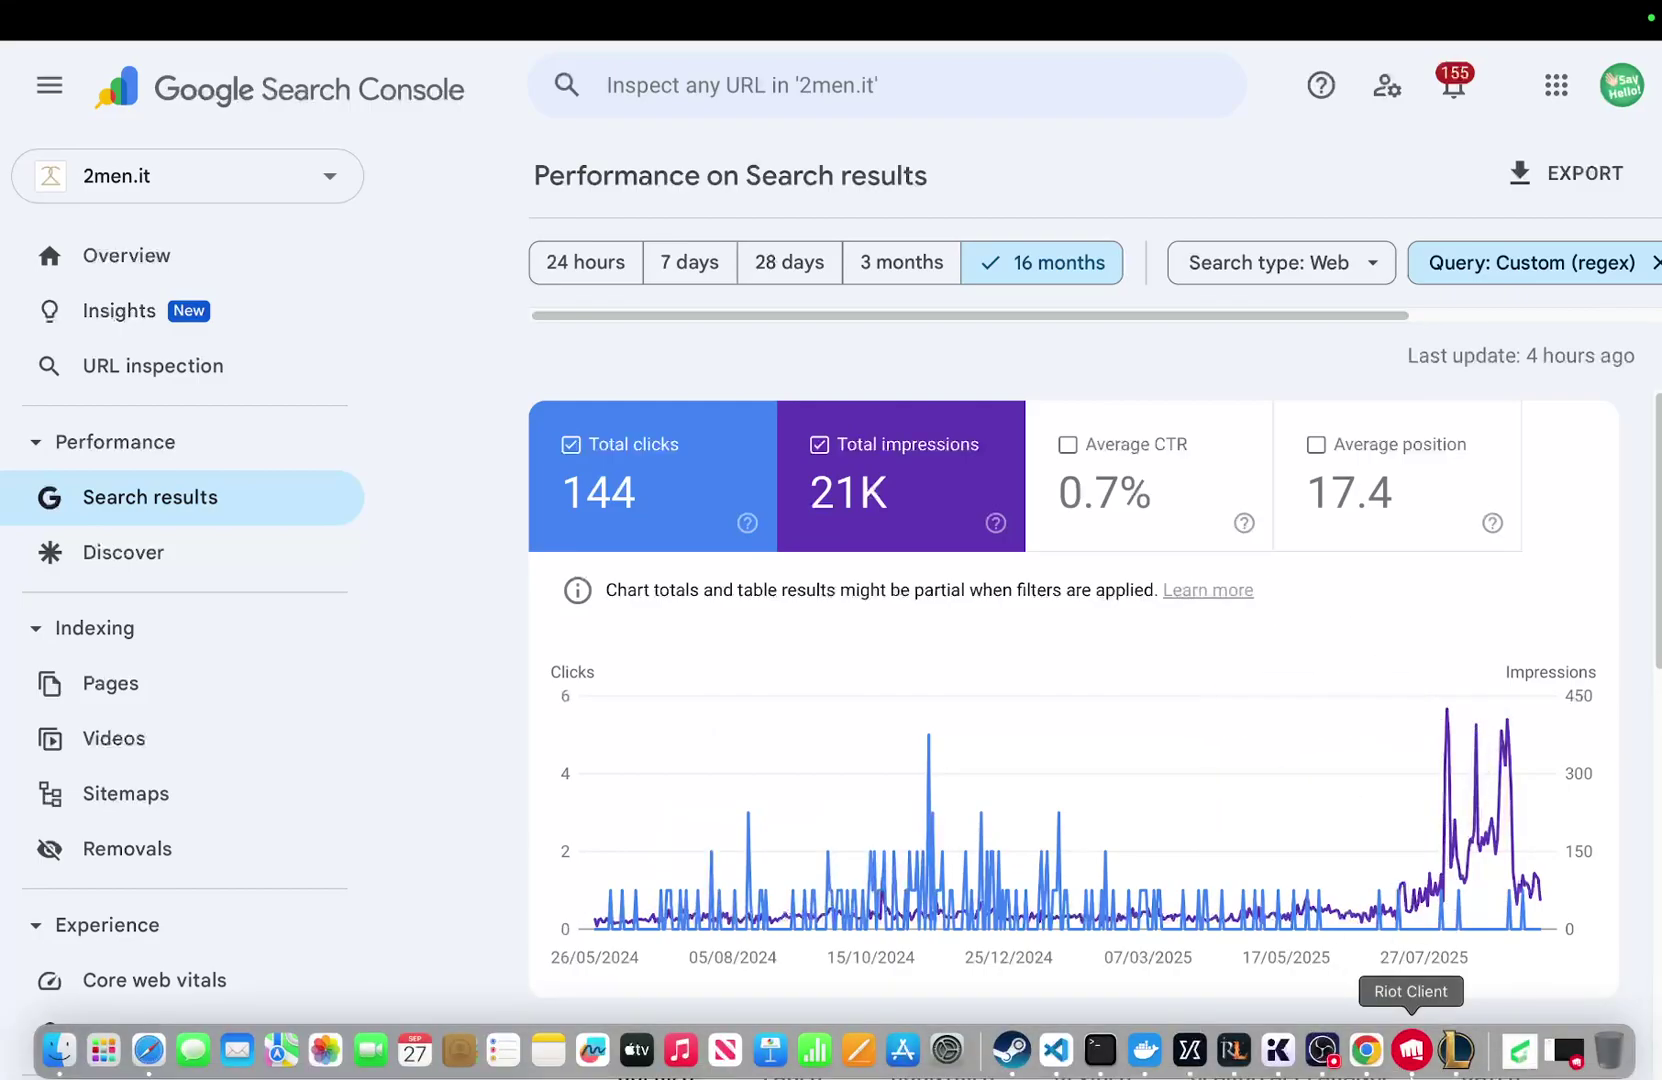
scroll(1222, 846, "down", 3)
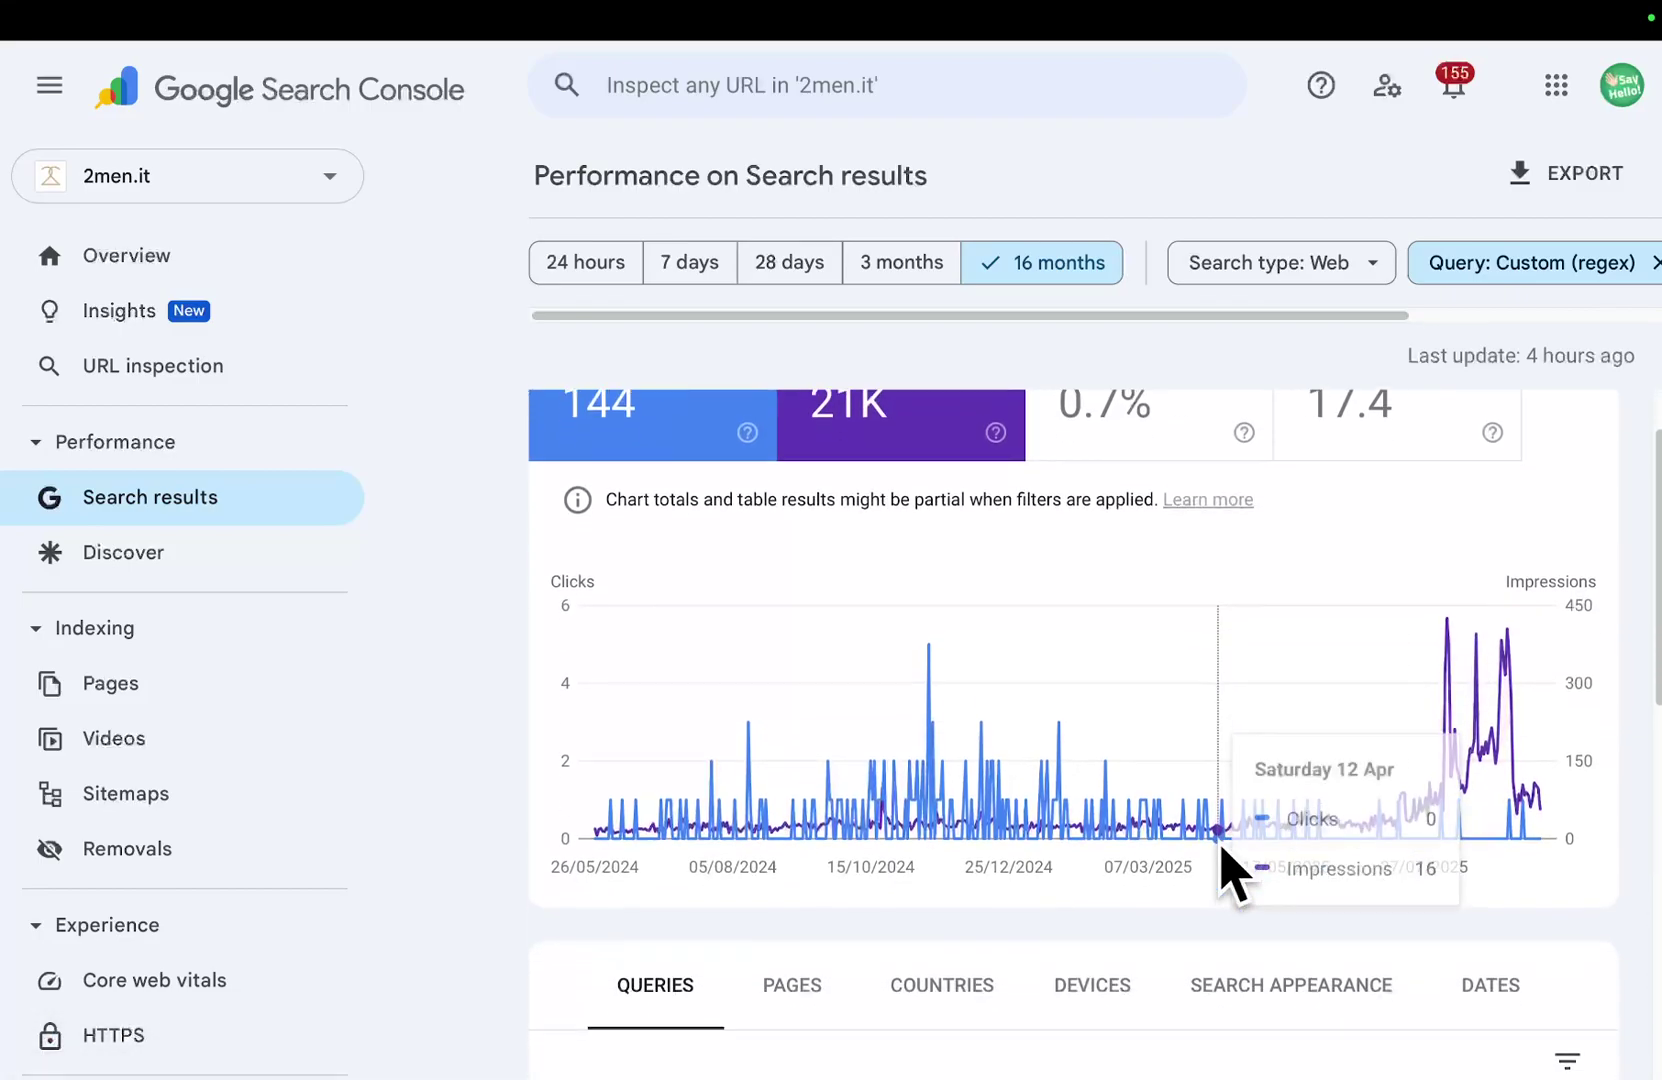
scroll(1222, 846, "down", 1)
scroll(1100, 732, "down", 3)
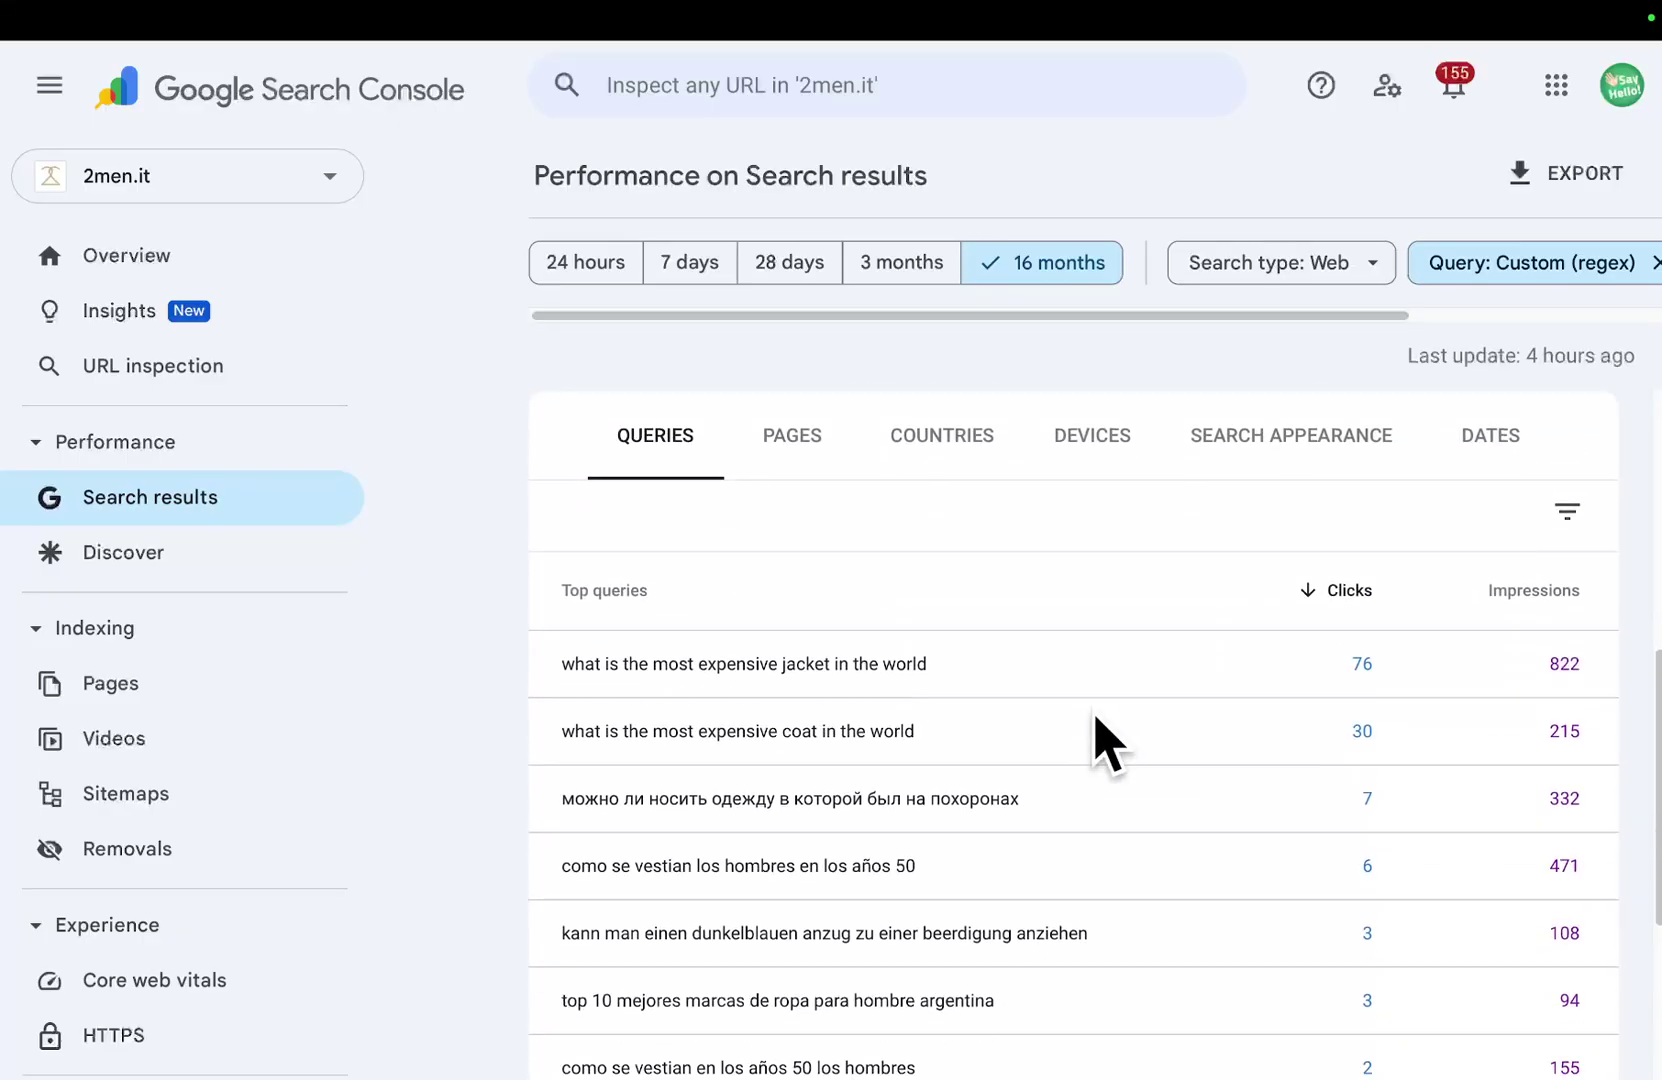
Step: Apply the edited regex filter and sort queries by impressions, led by the 287-impression question
left_click(1565, 262)
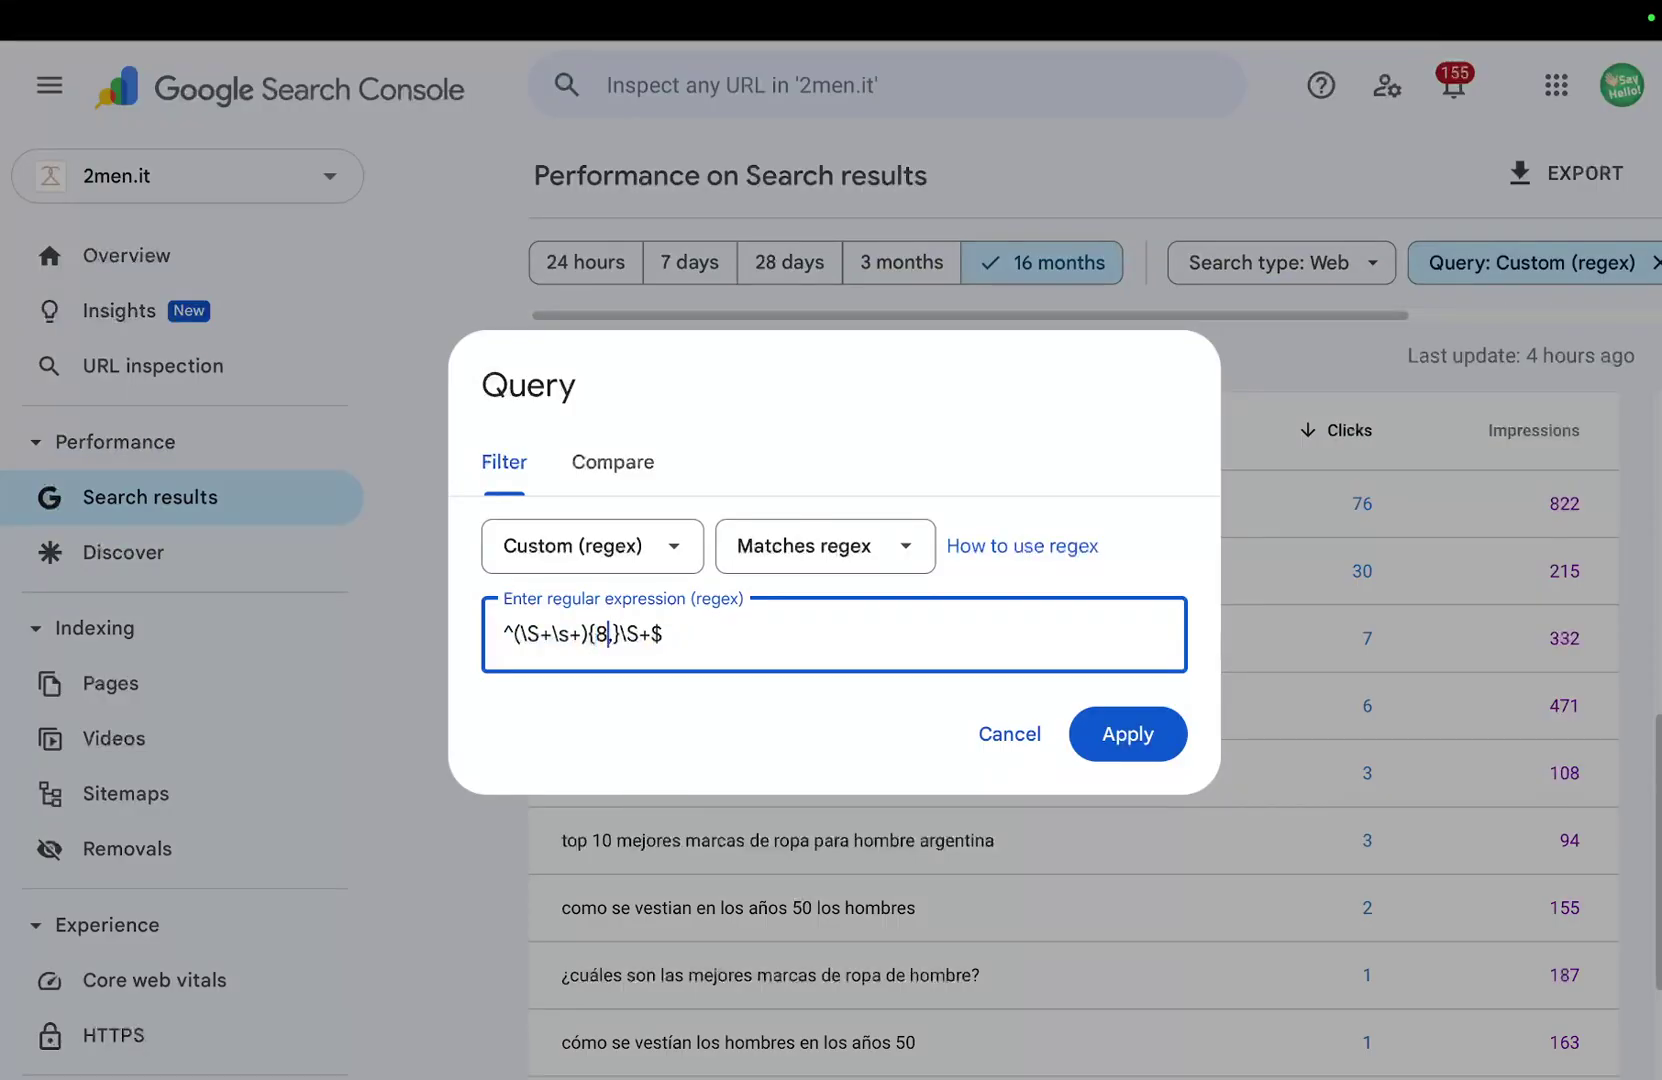
key("Return")
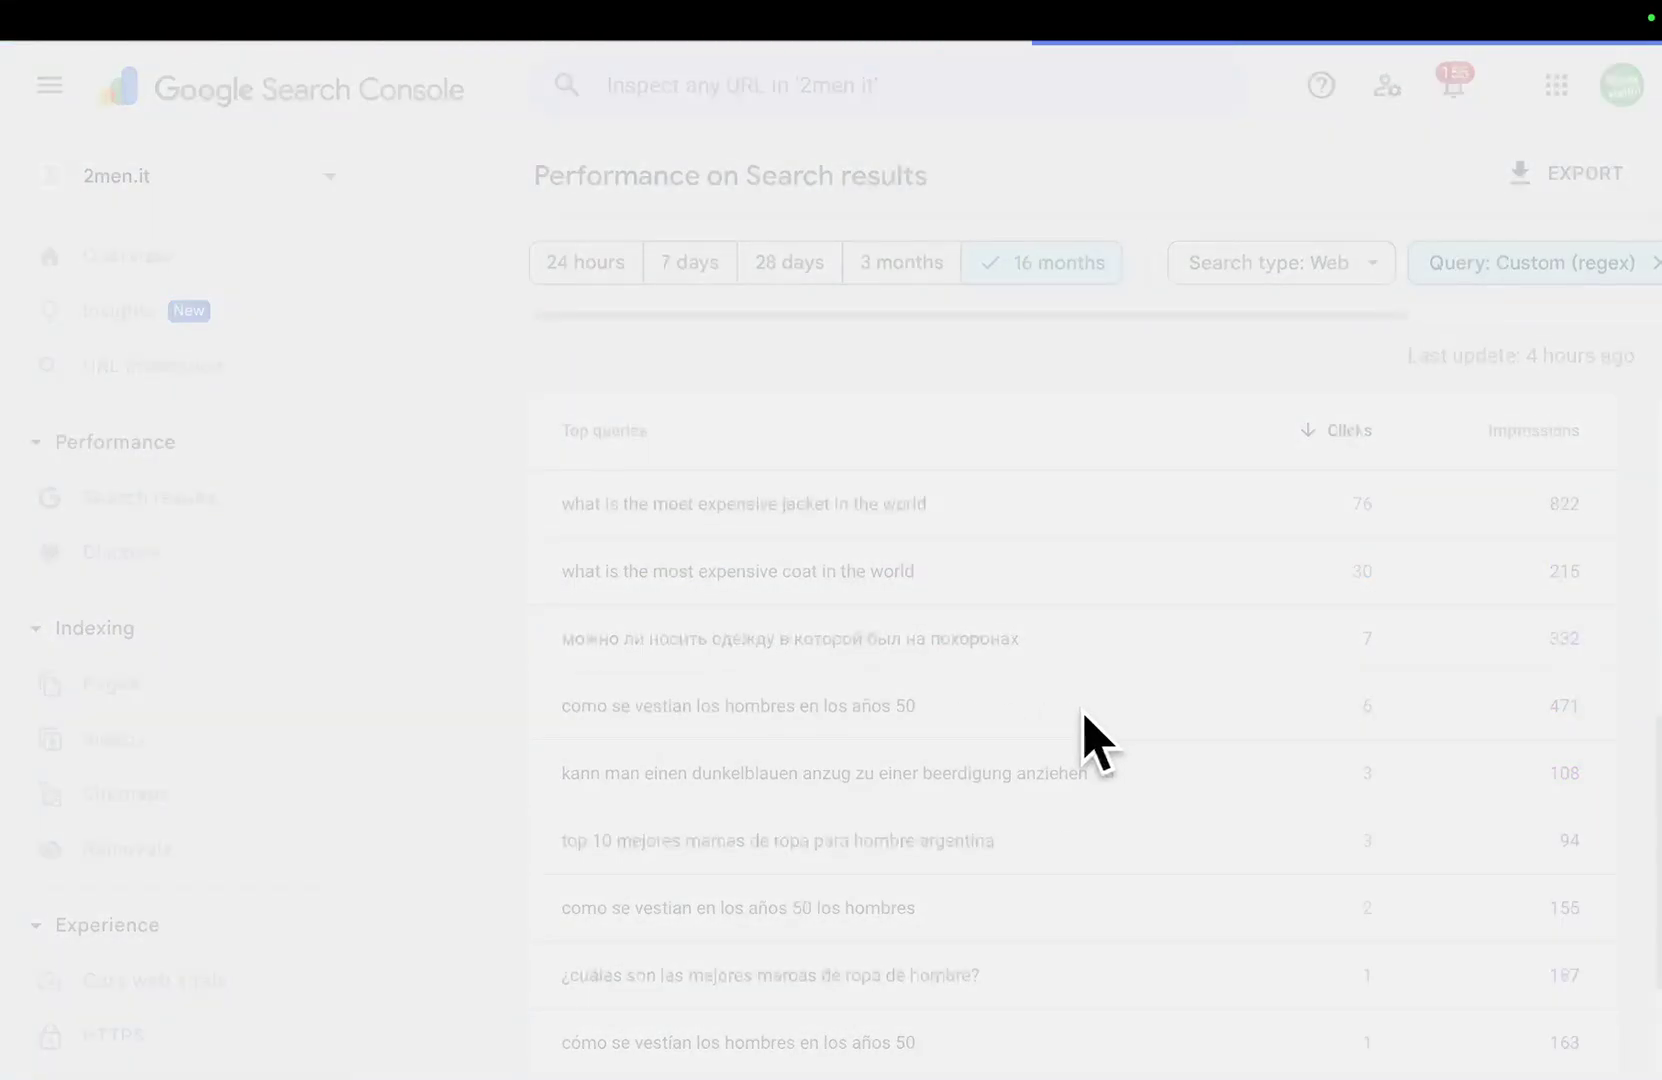
scroll(1085, 725, "down", 4)
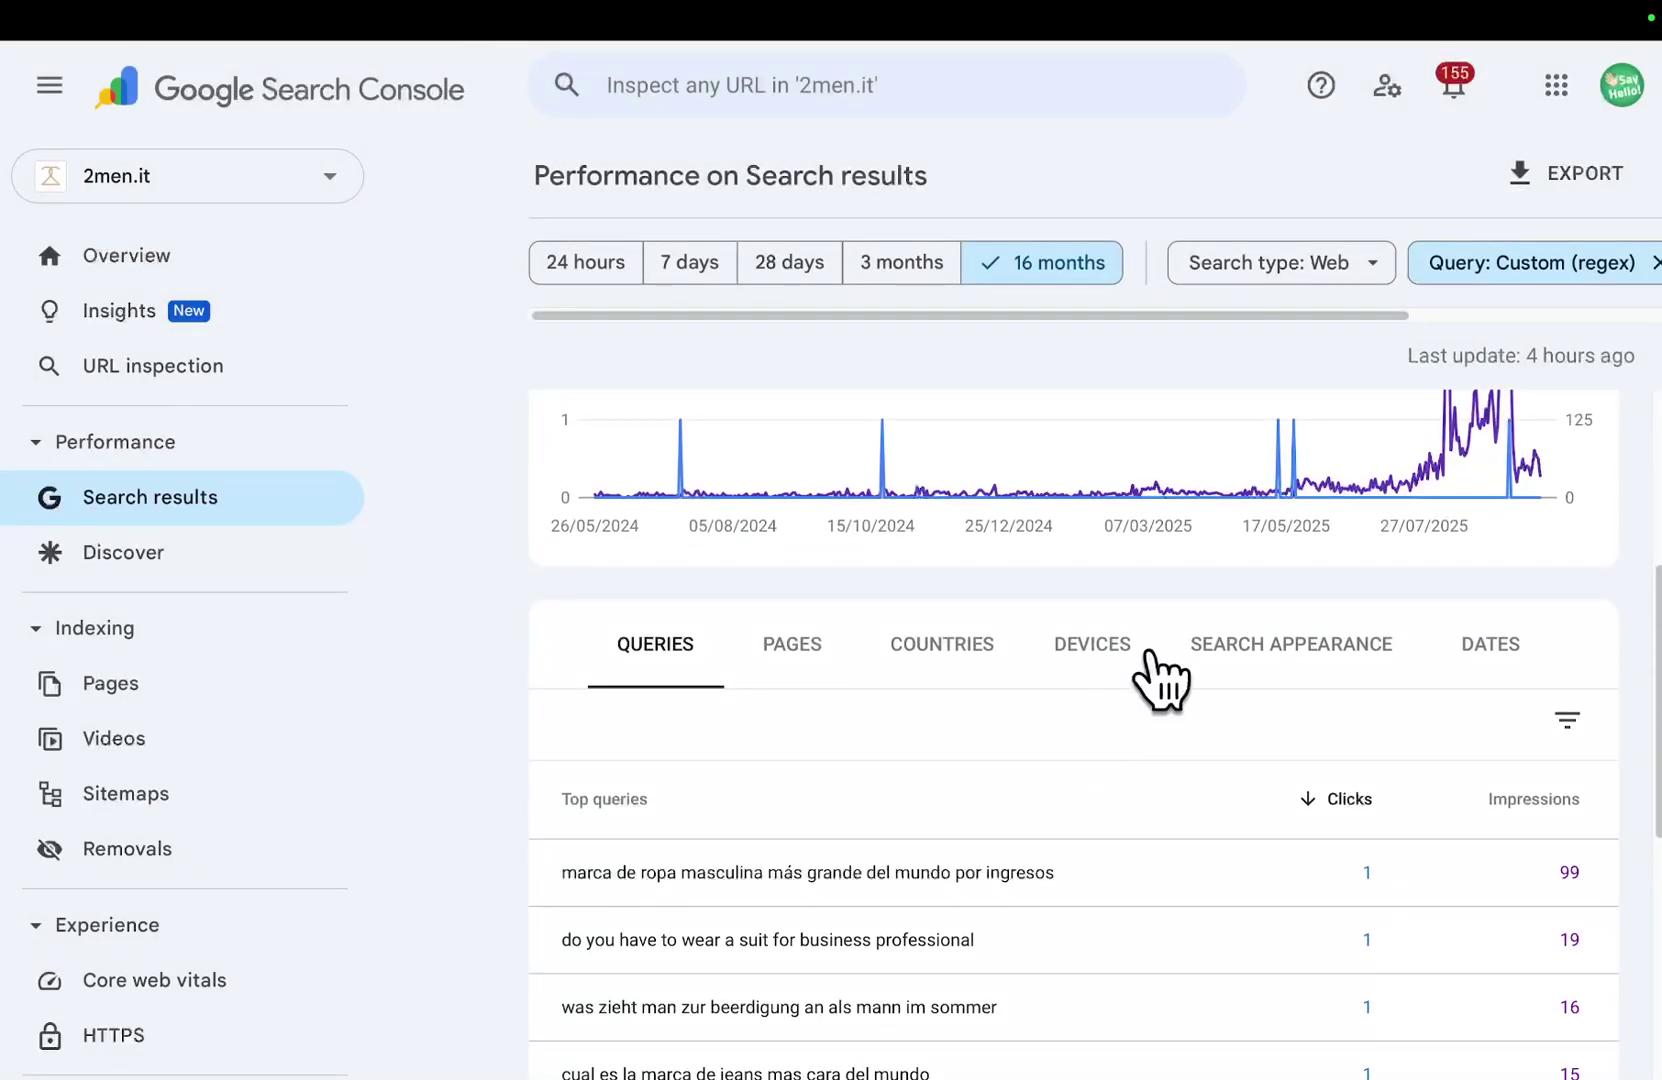
left_click(1530, 800)
scroll(1287, 735, "down", 2)
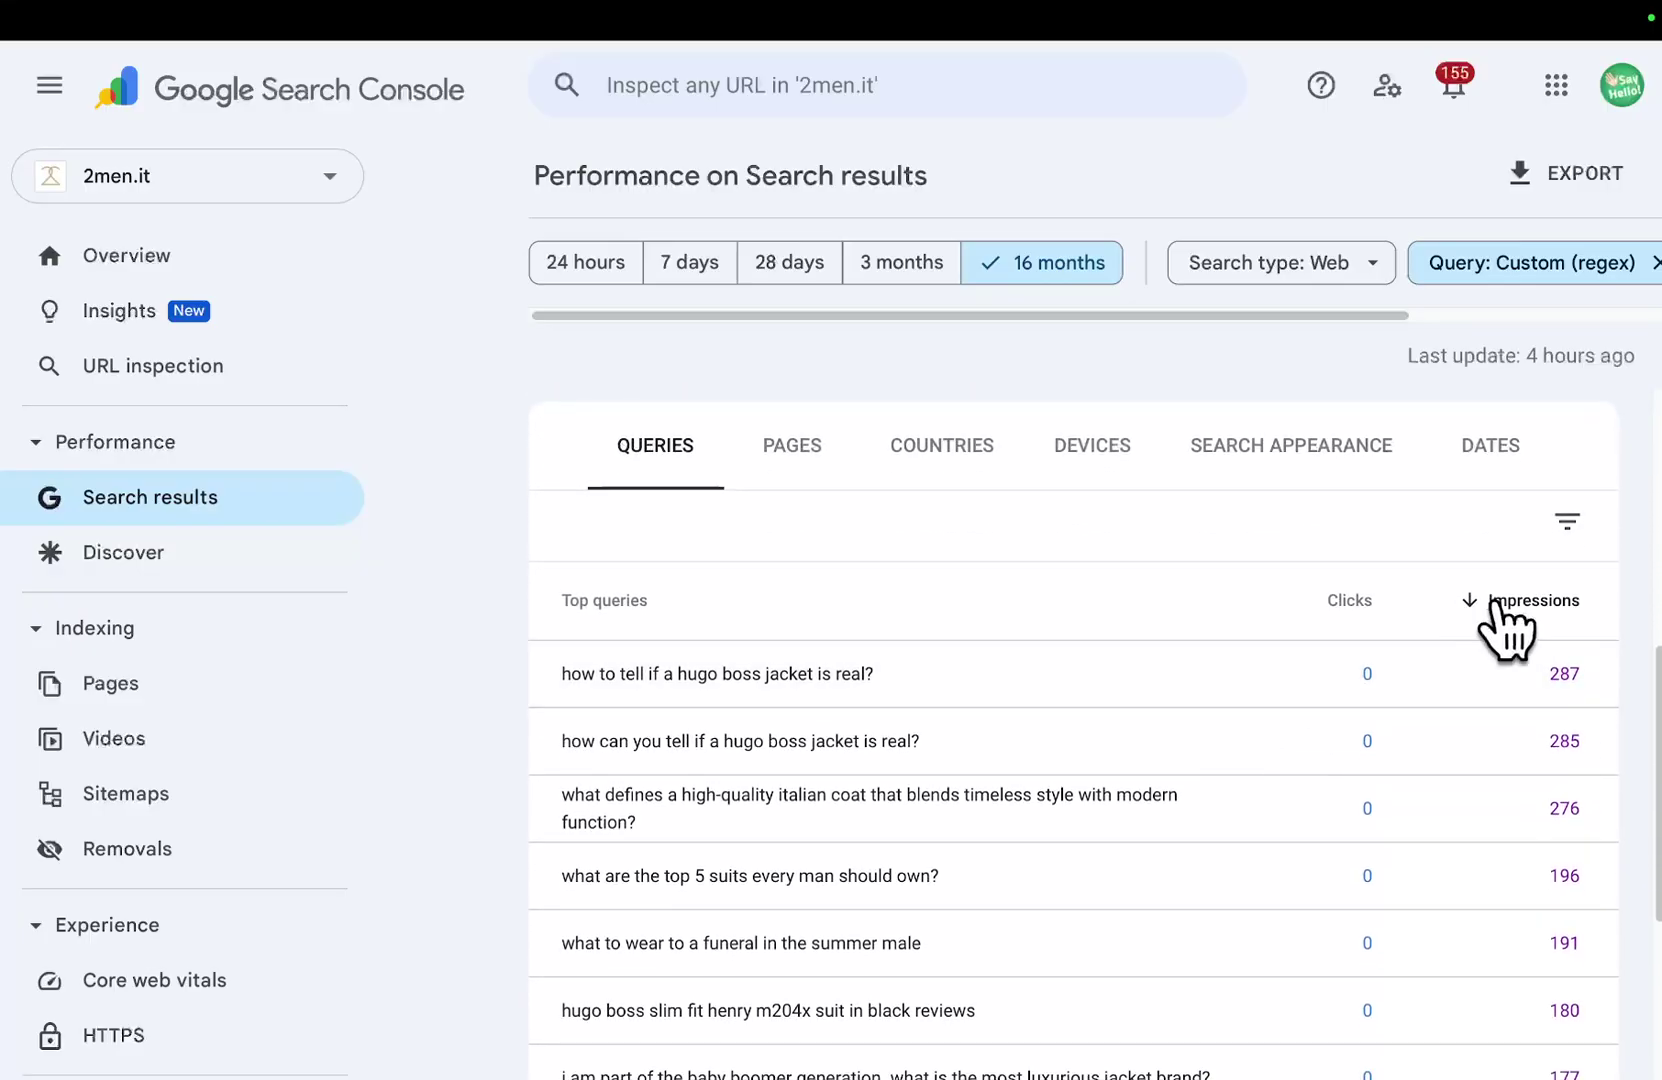
scroll(1168, 668, "down", 2)
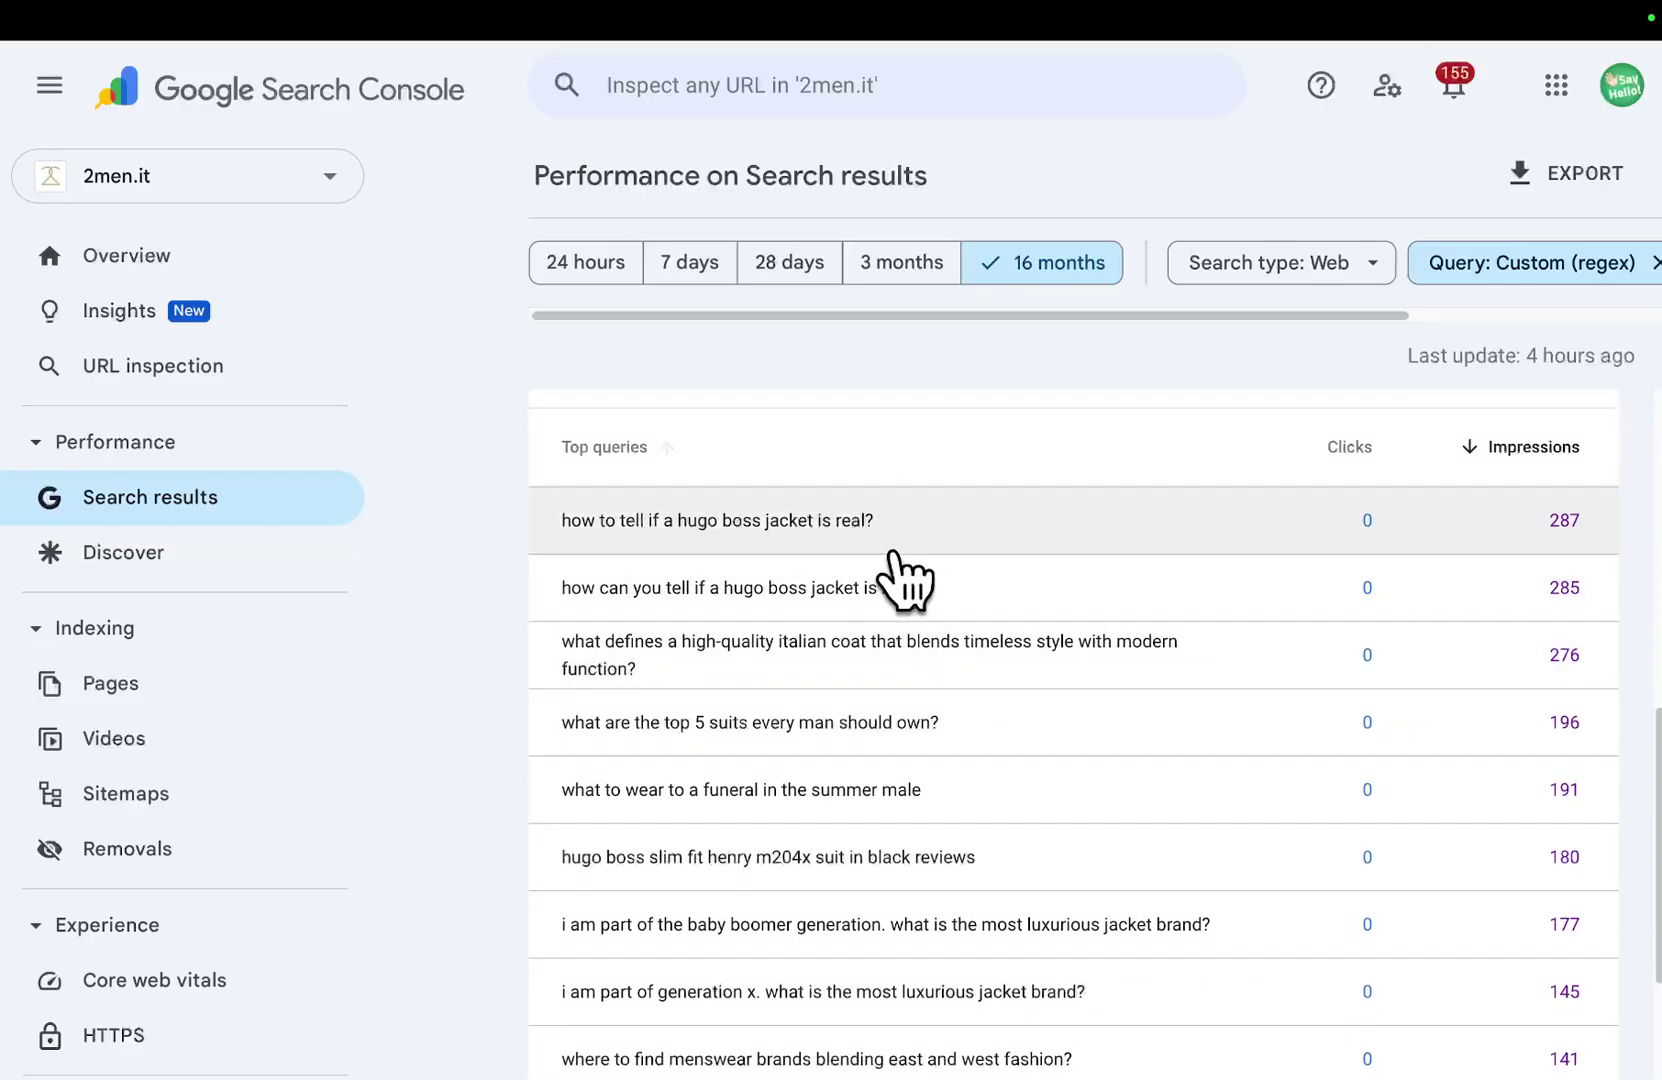
scroll(879, 690, "down", 3)
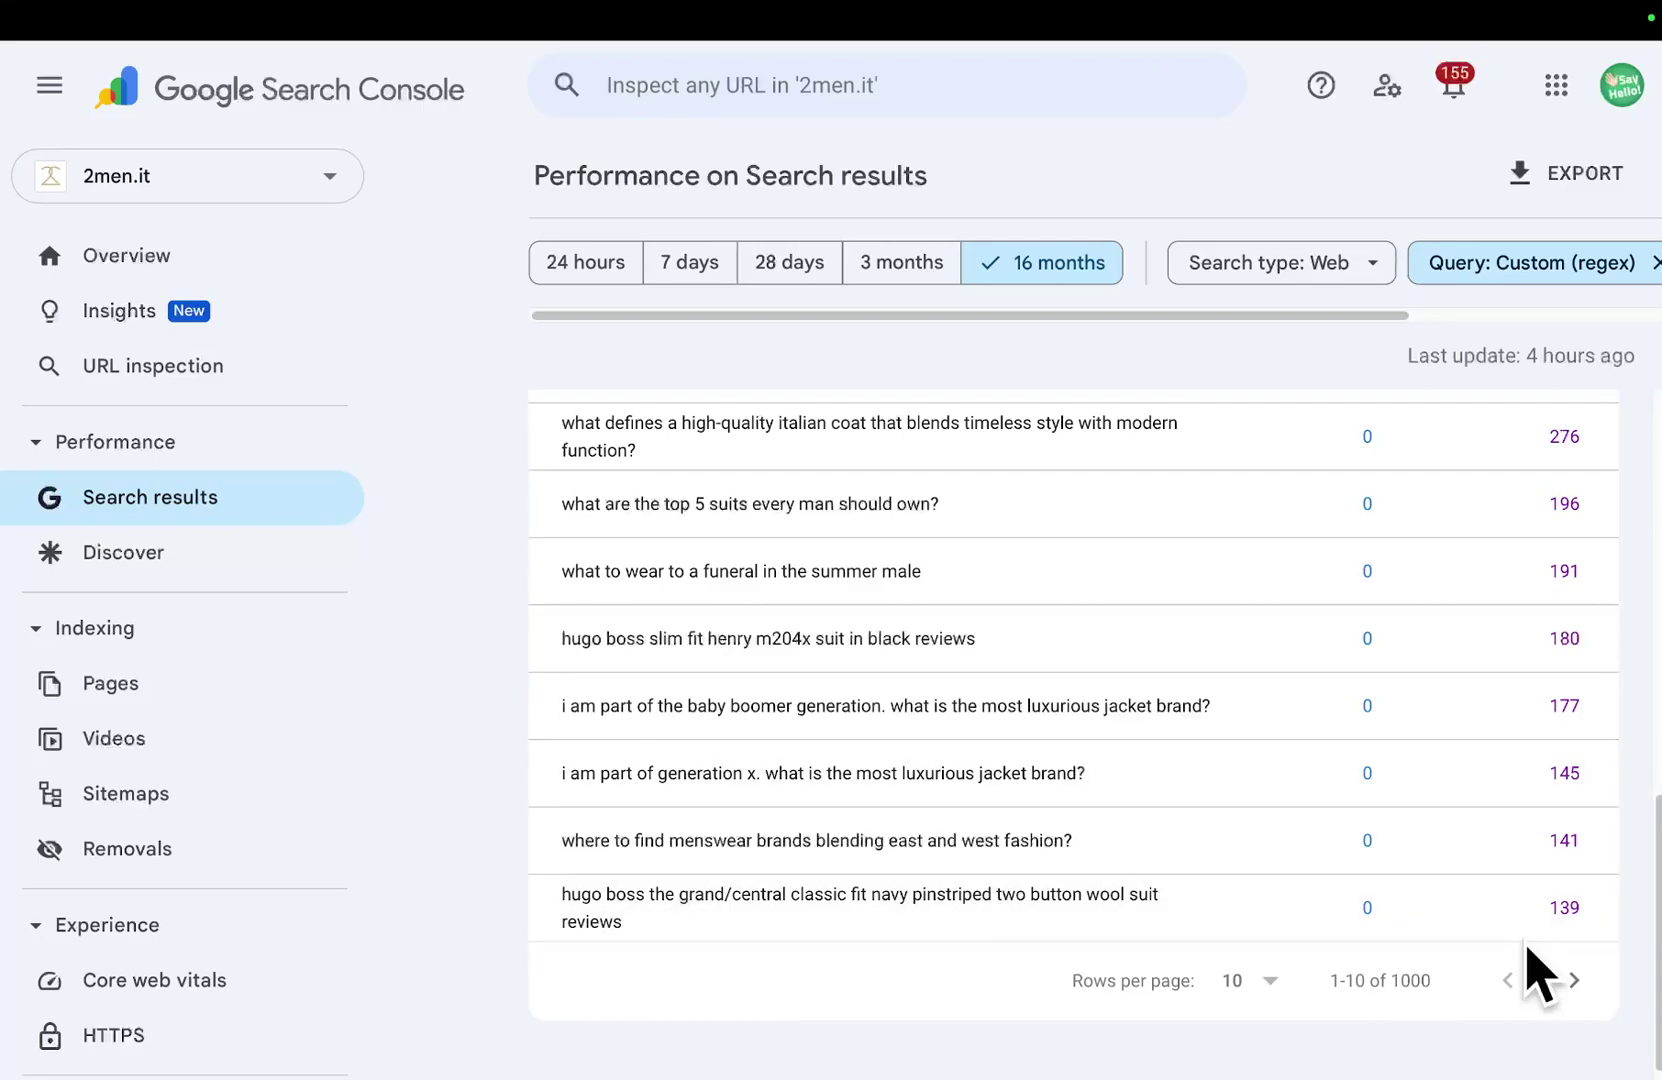
Step: Page the Top queries table forward from rows 11-20 to rows 31-40
left_click(1573, 980)
scroll(1197, 835, "up", 2)
scroll(1197, 835, "up", 3)
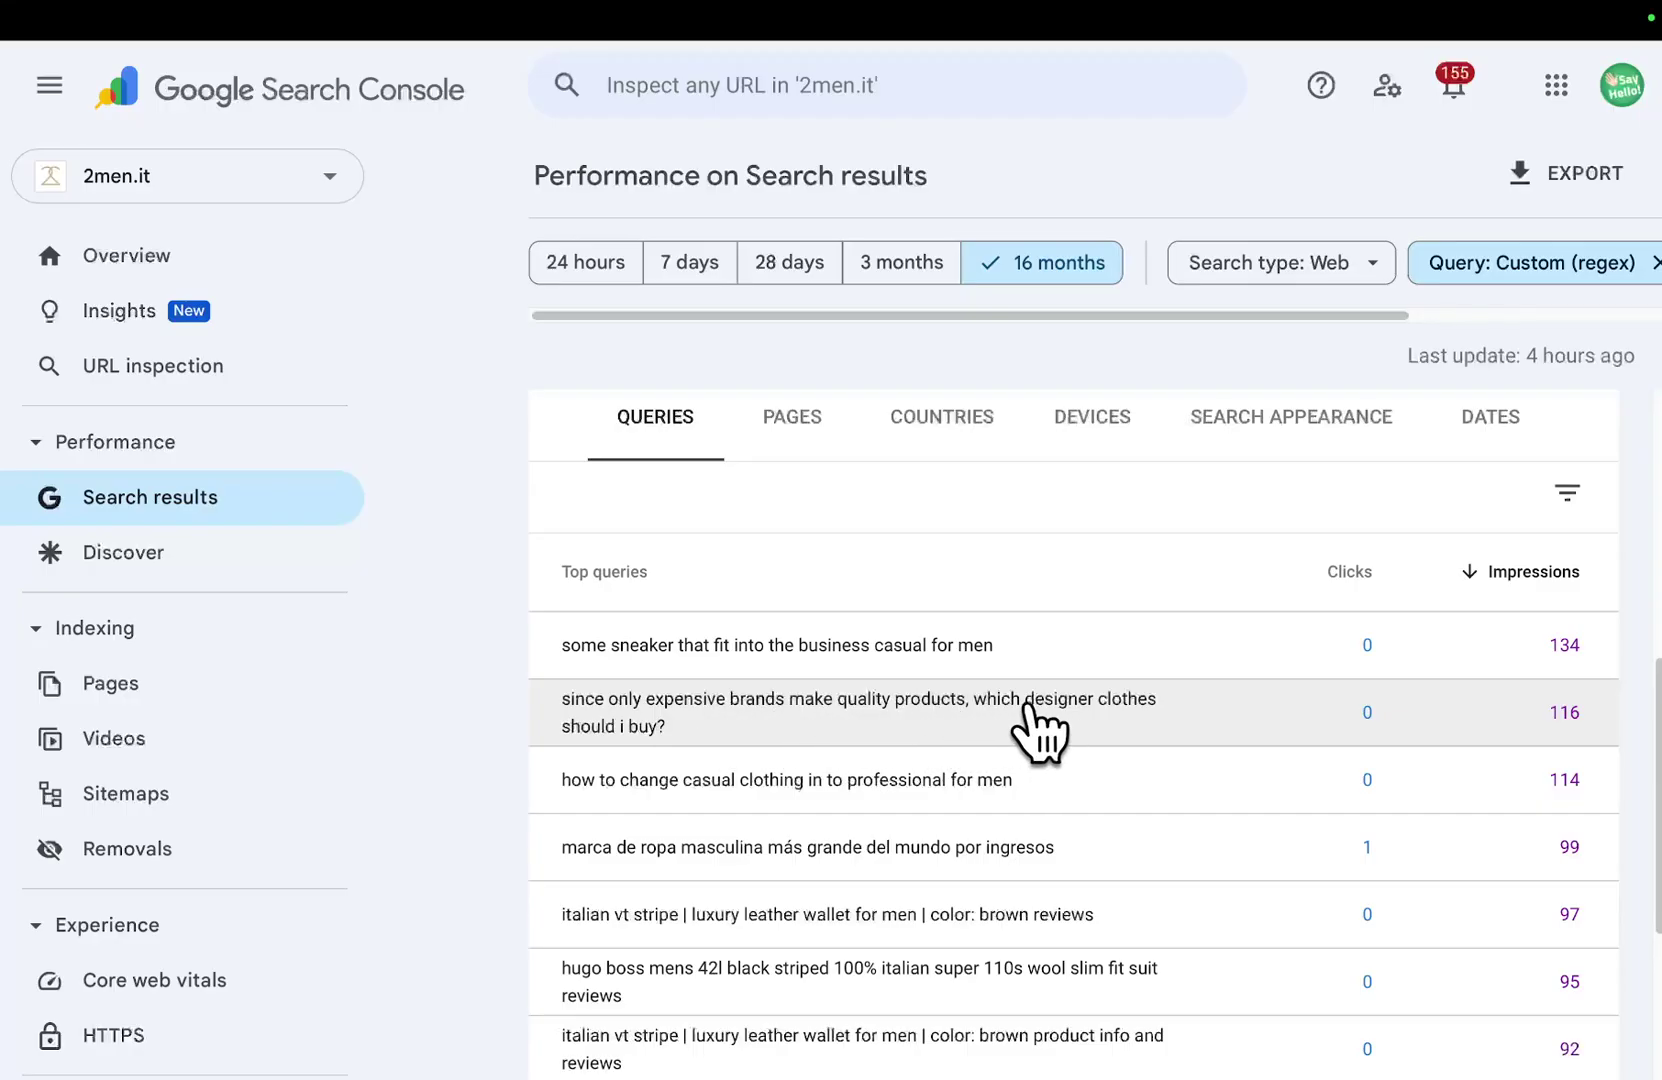
scroll(1094, 720, "down", 2)
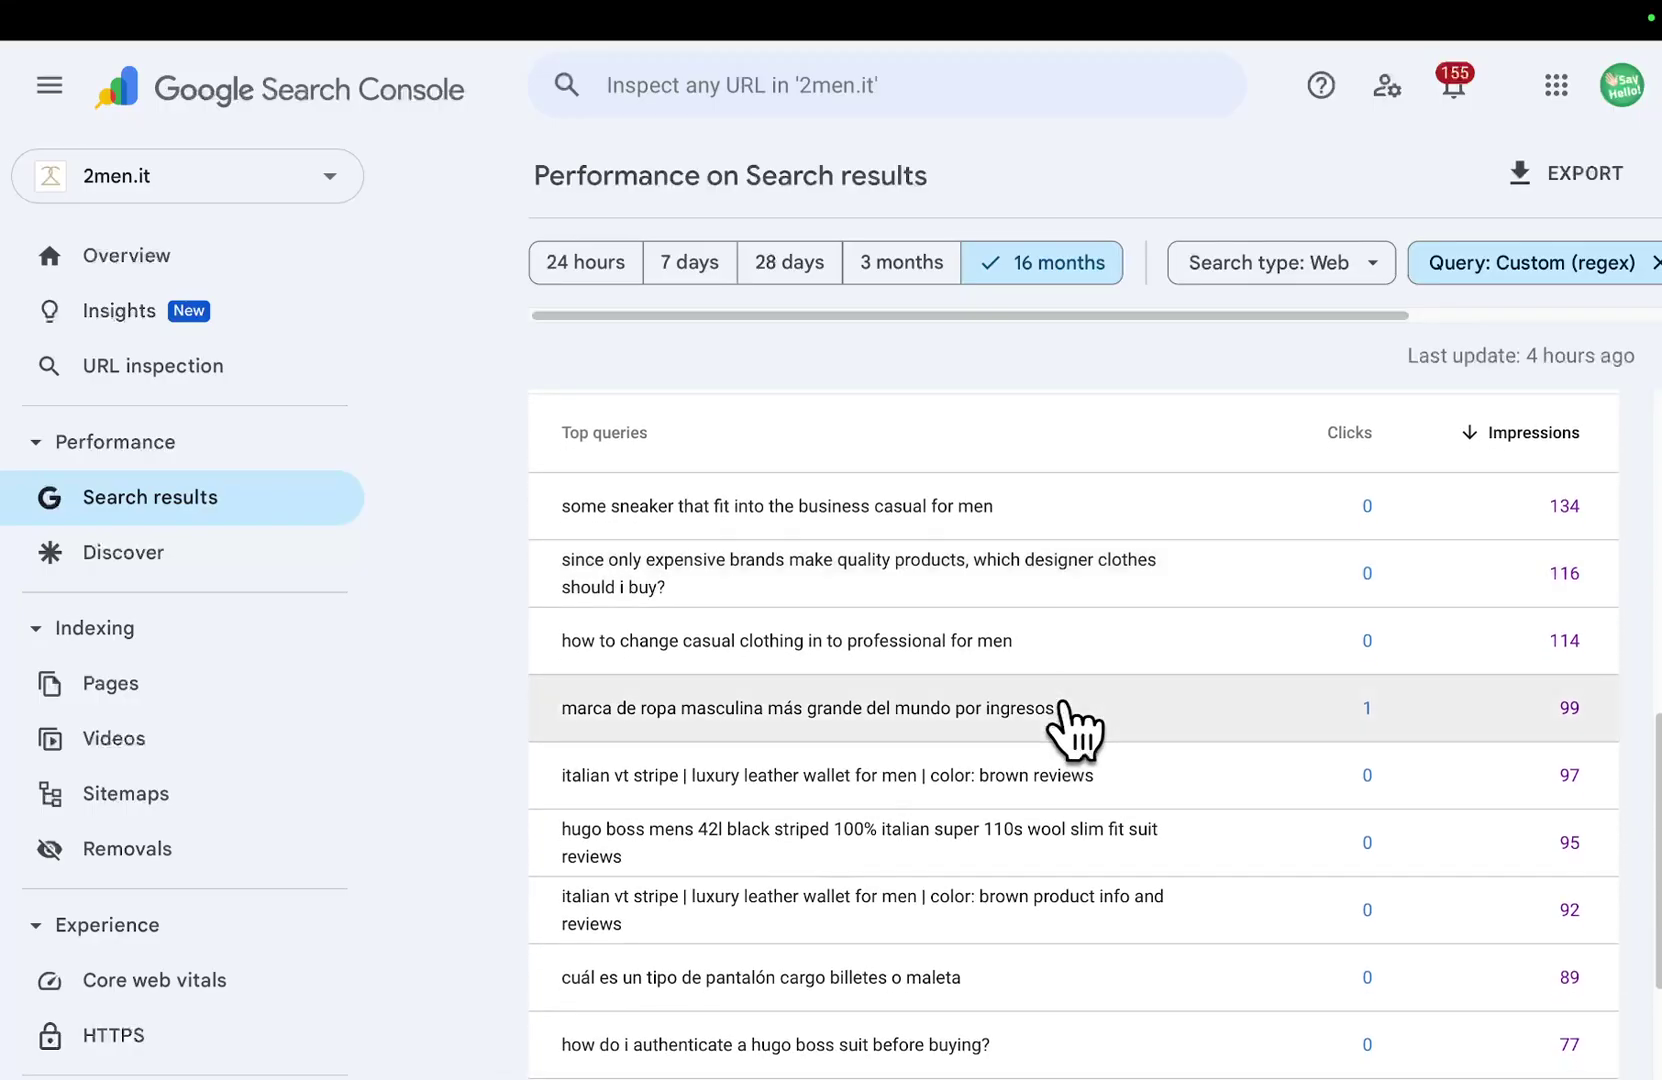
scroll(1022, 645, "down", 3)
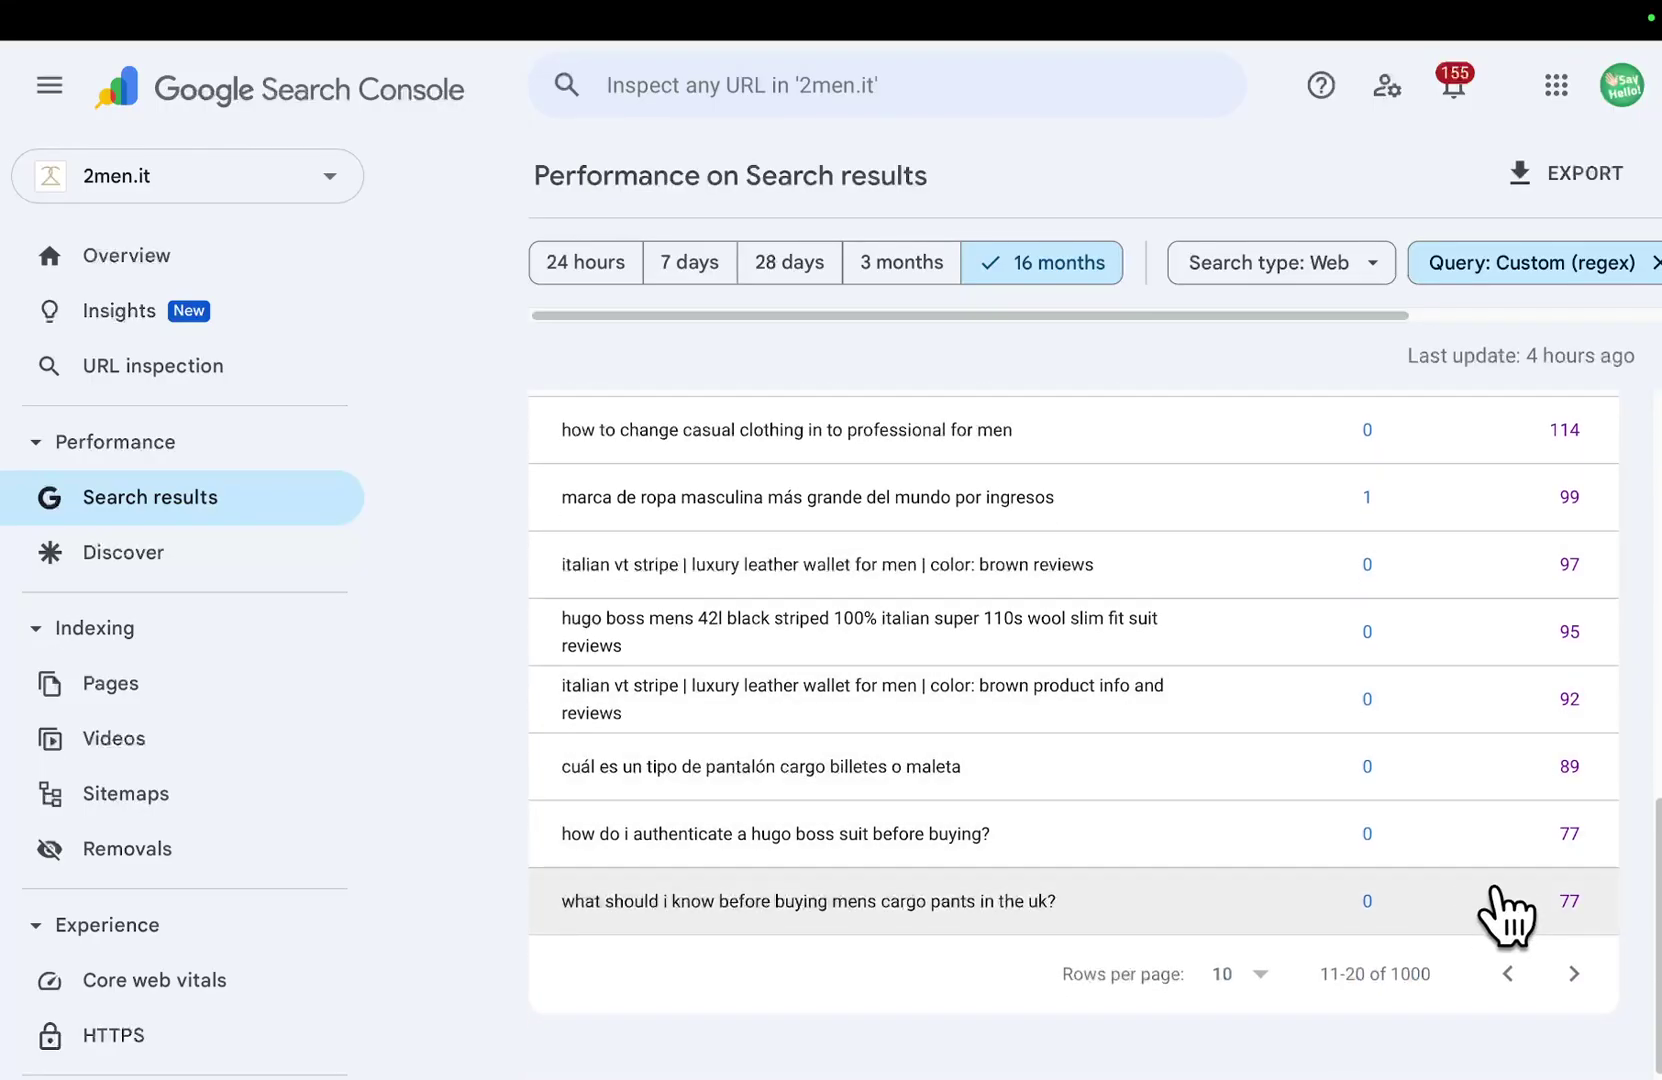
left_click(1568, 975)
scroll(1213, 761, "up", 2)
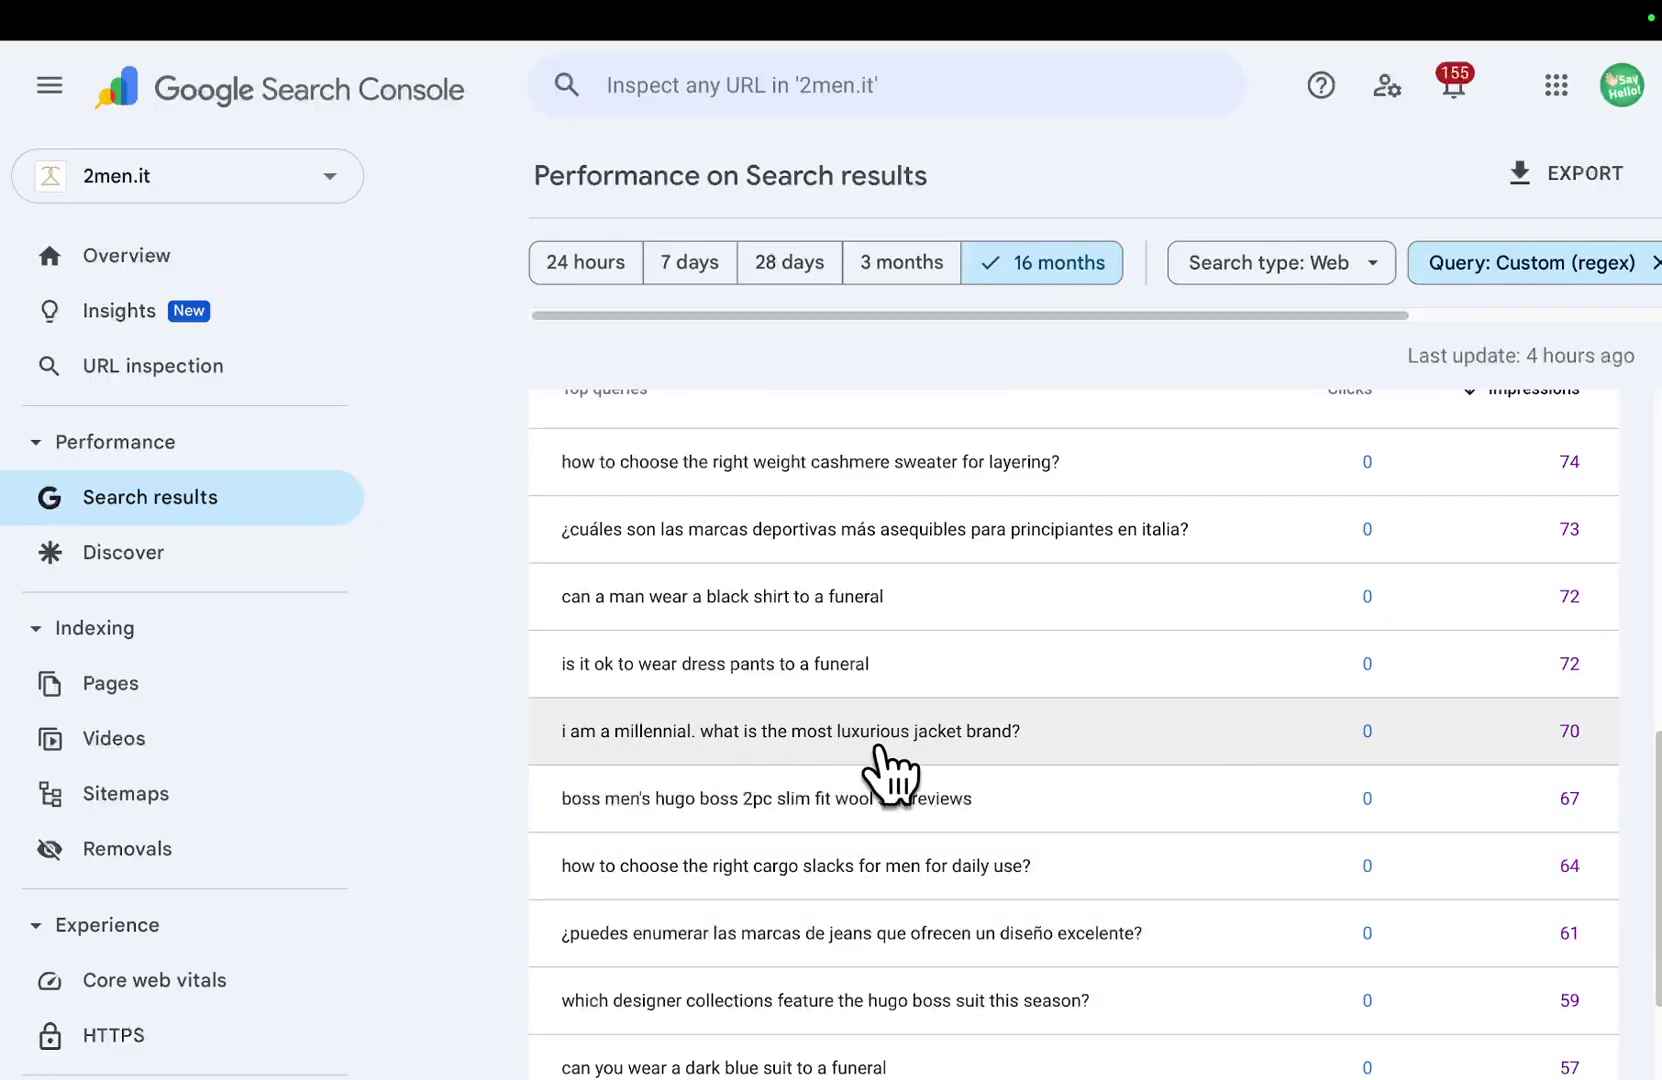
scroll(1060, 765, "up", 1)
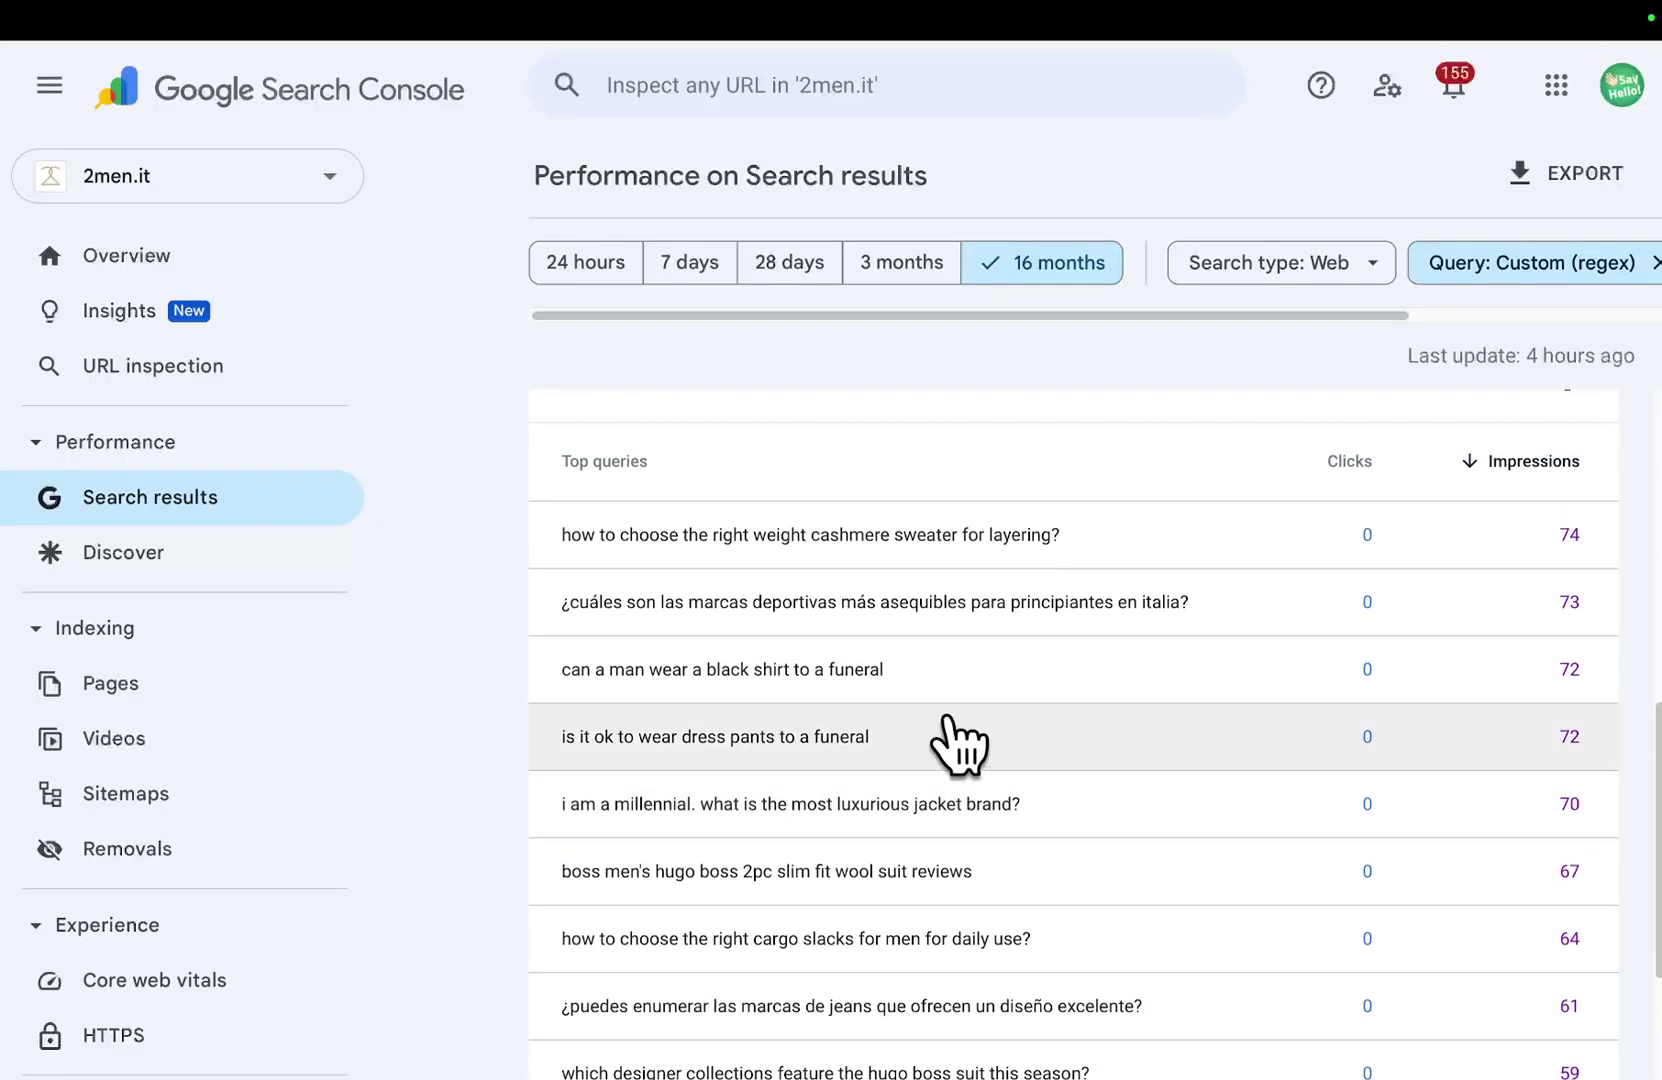
scroll(958, 745, "down", 3)
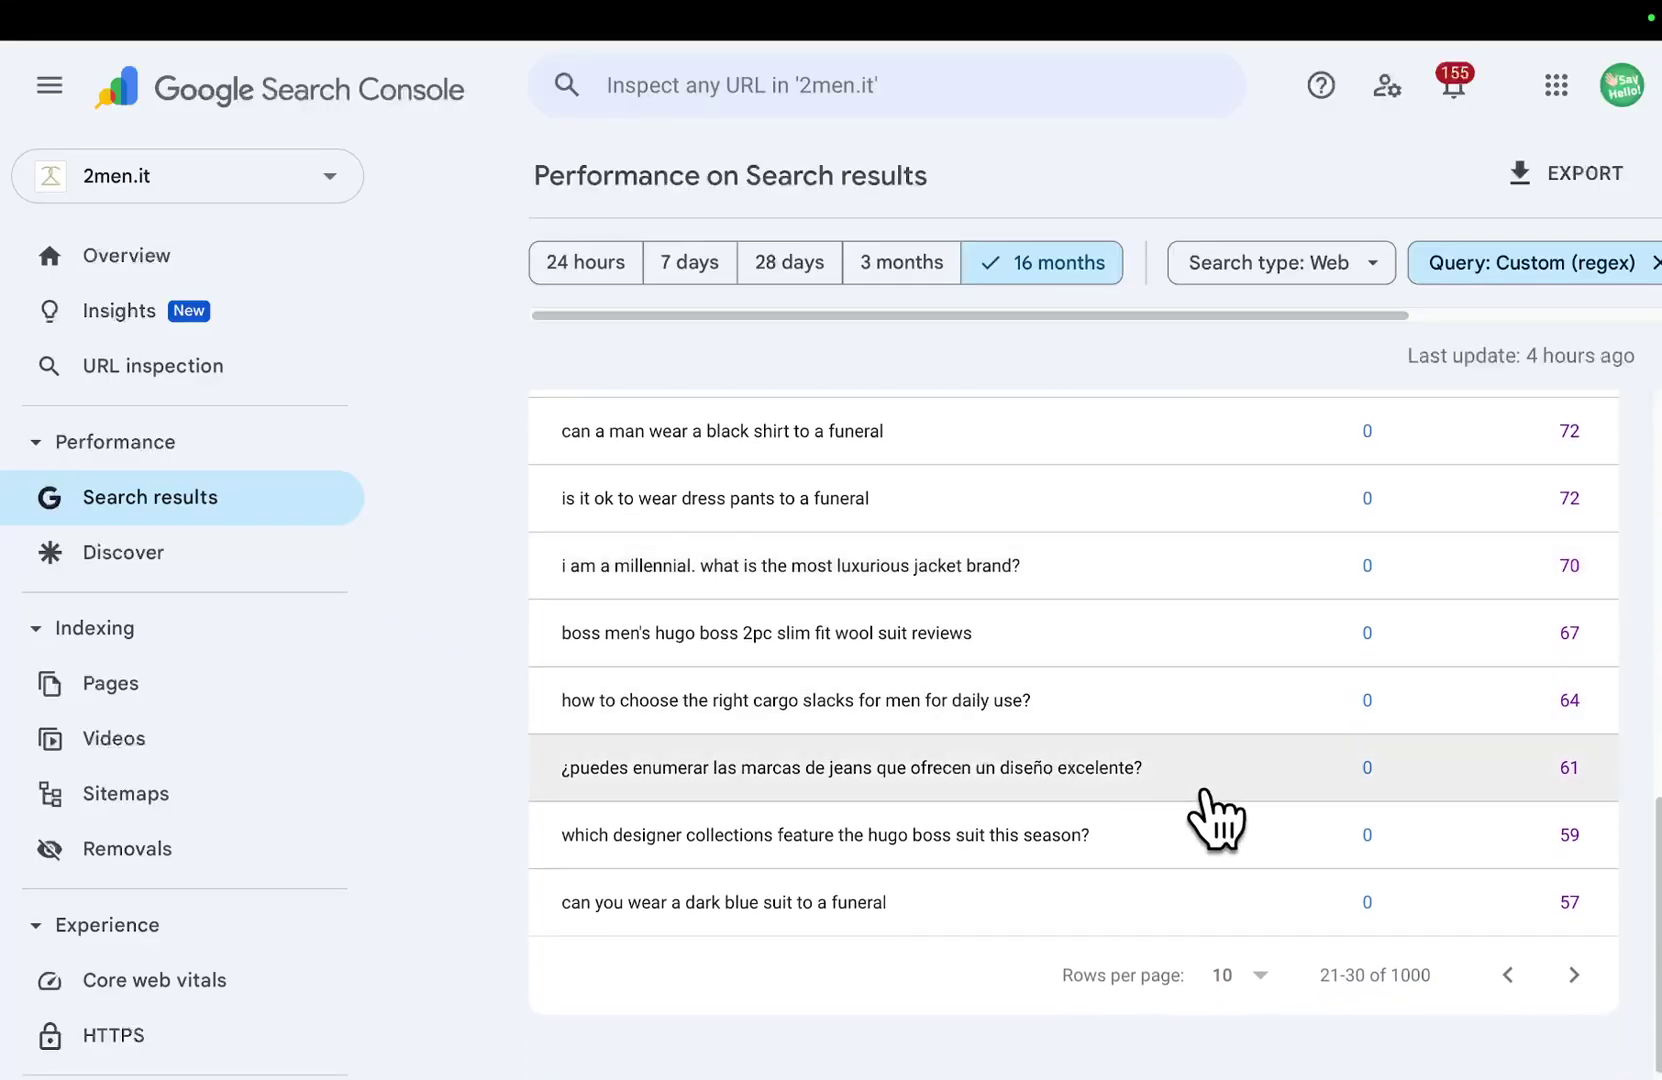
left_click(1573, 975)
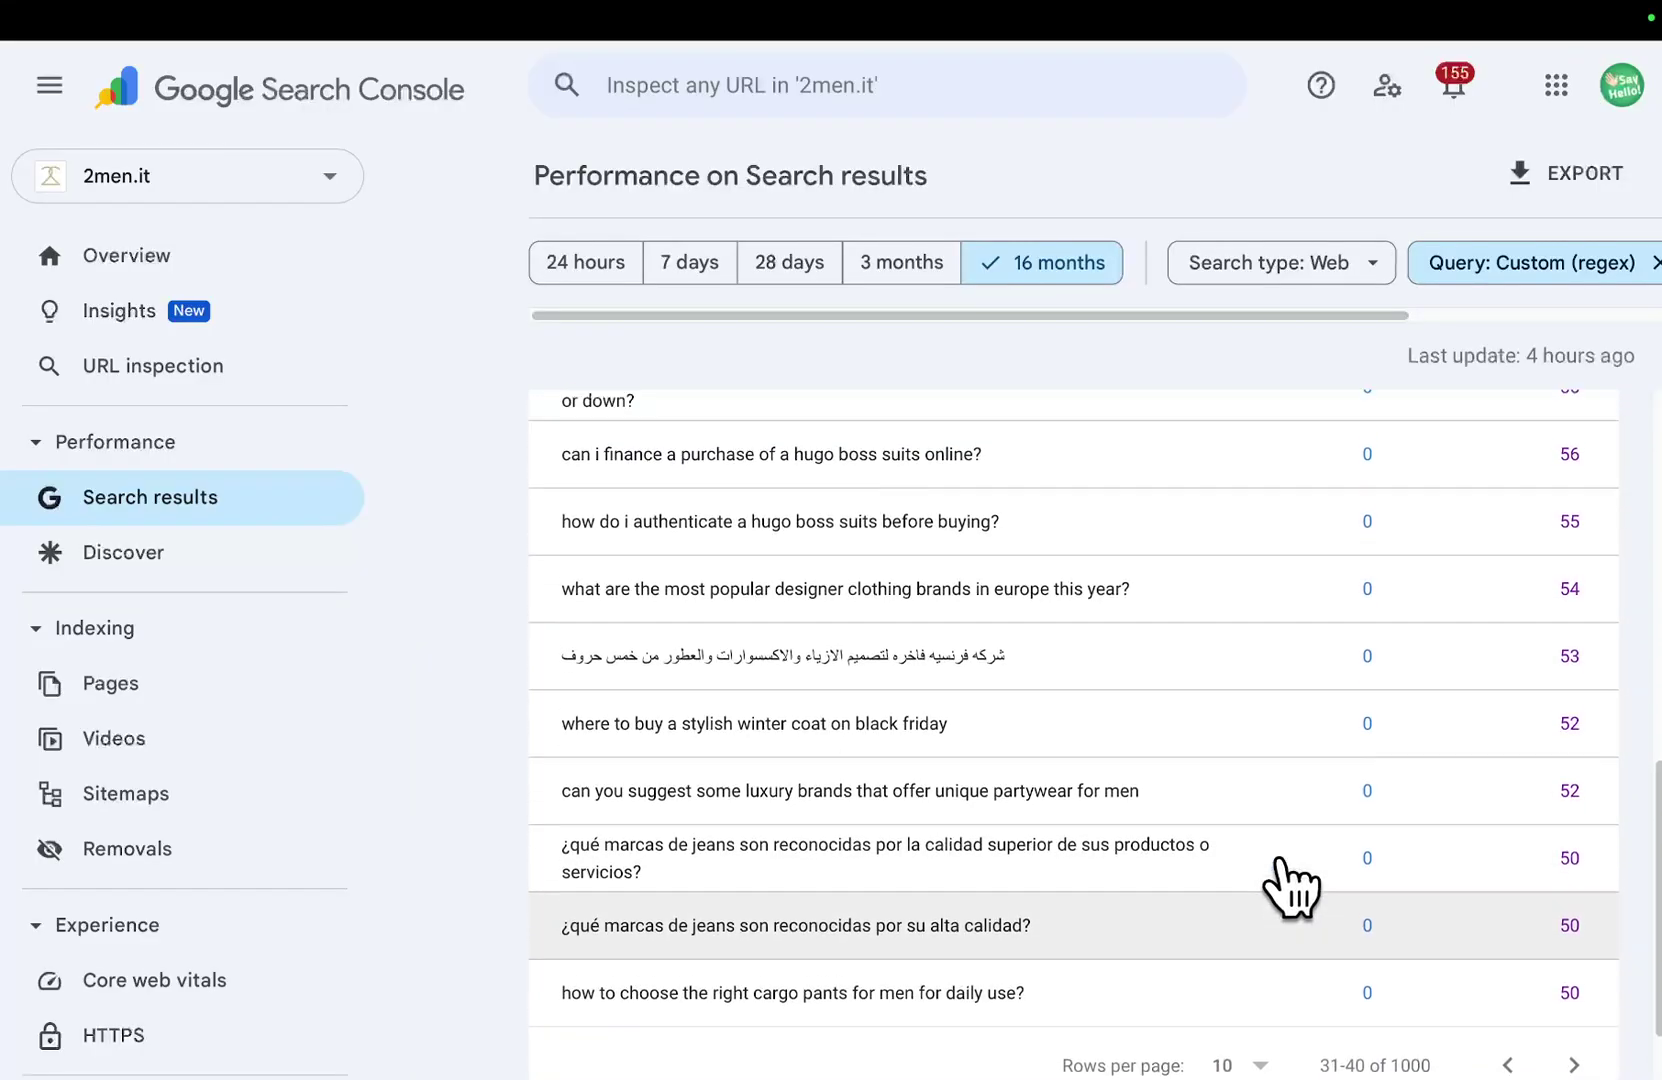
scroll(1290, 885, "up", 1)
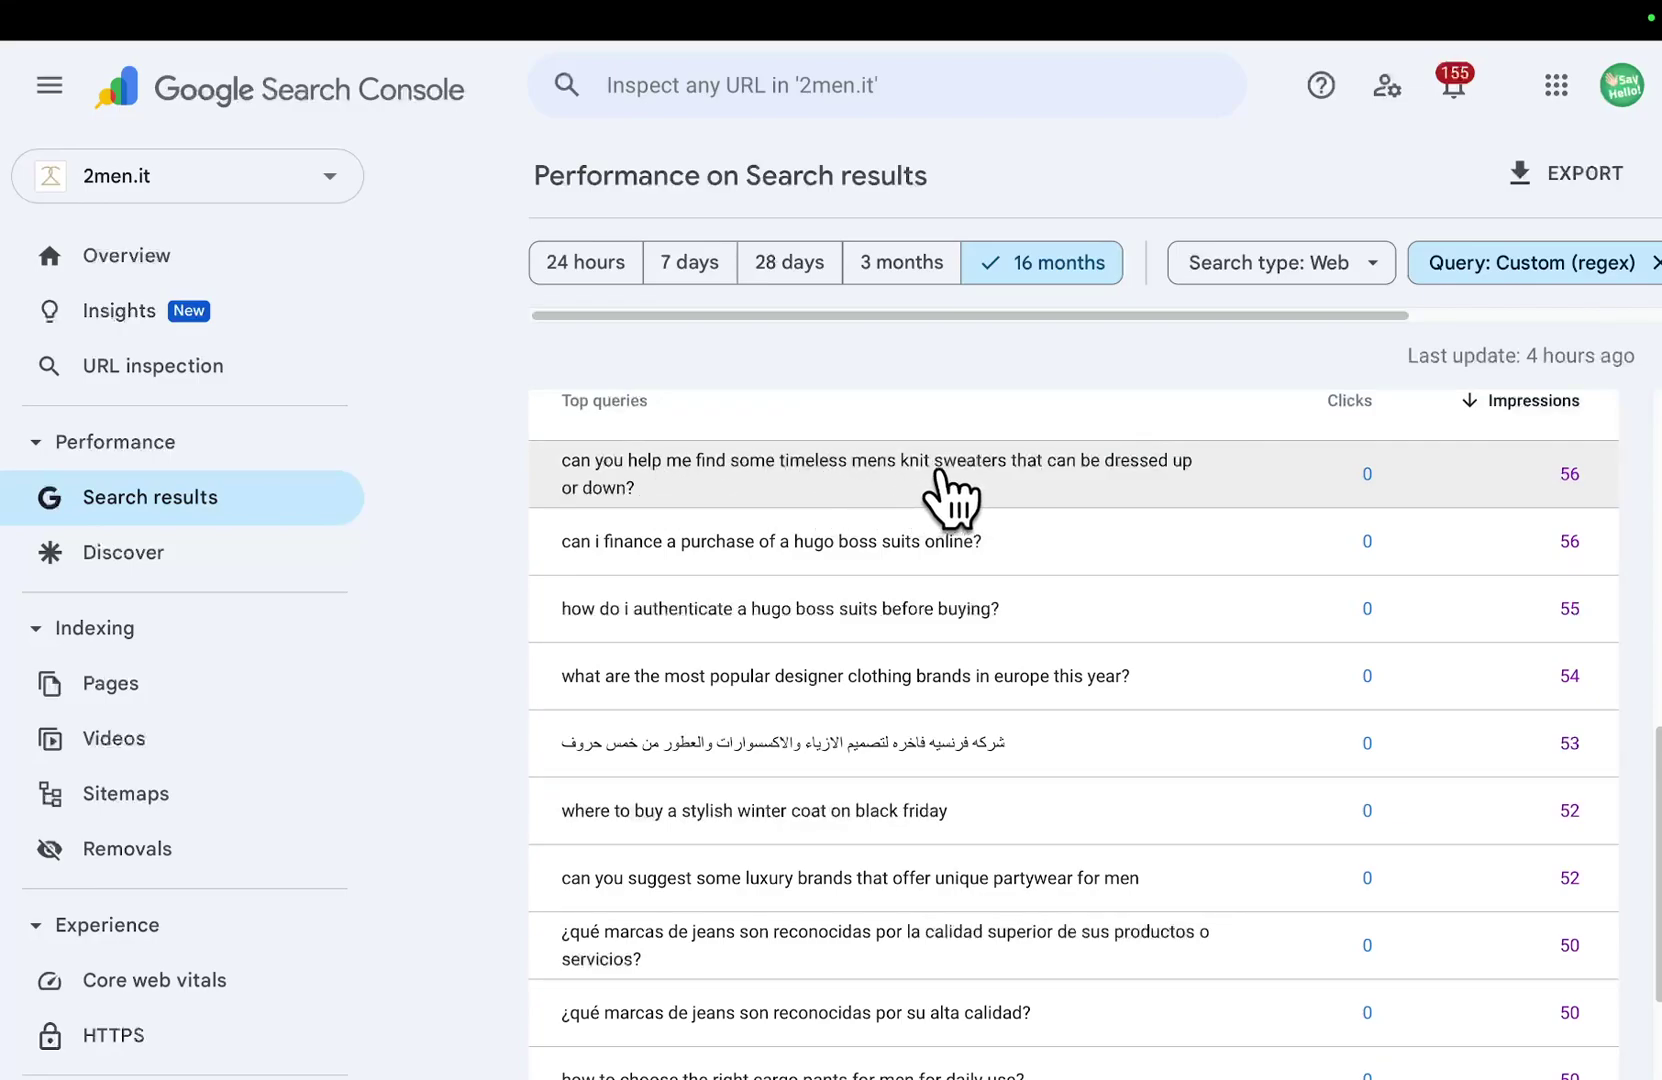
left_click(1108, 465)
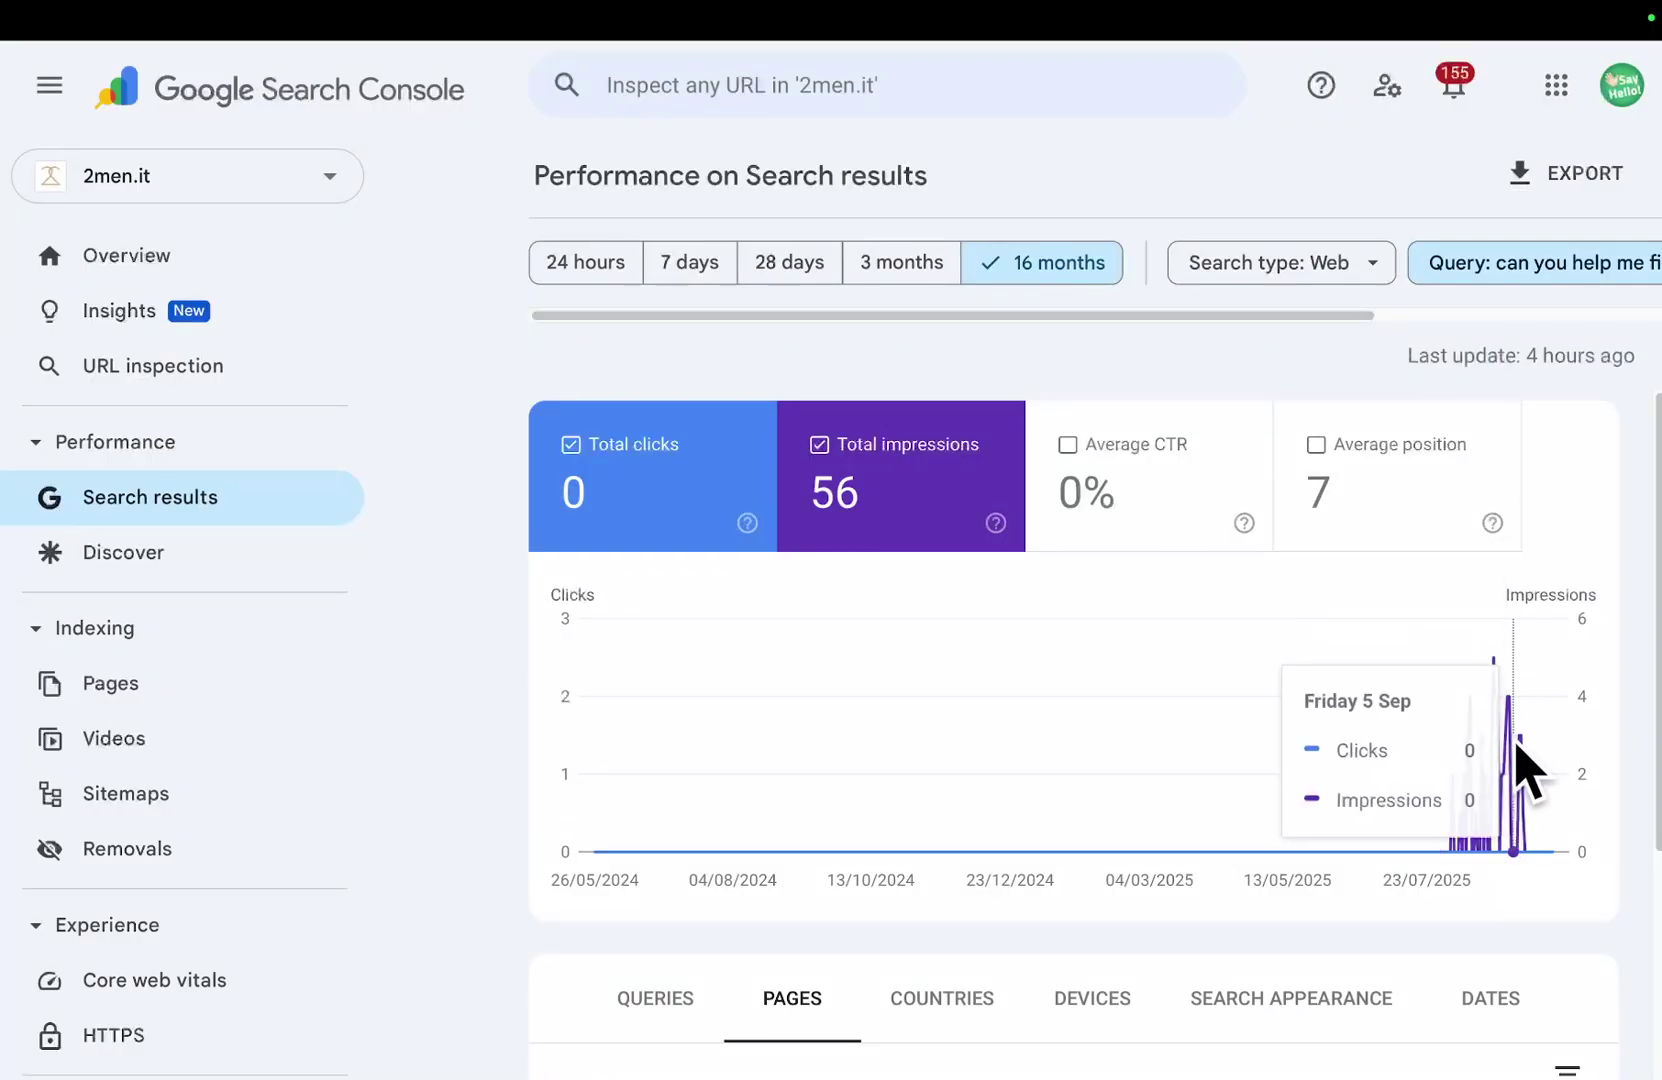
scroll(1440, 645, "down", 4)
mouse_move(438, 50)
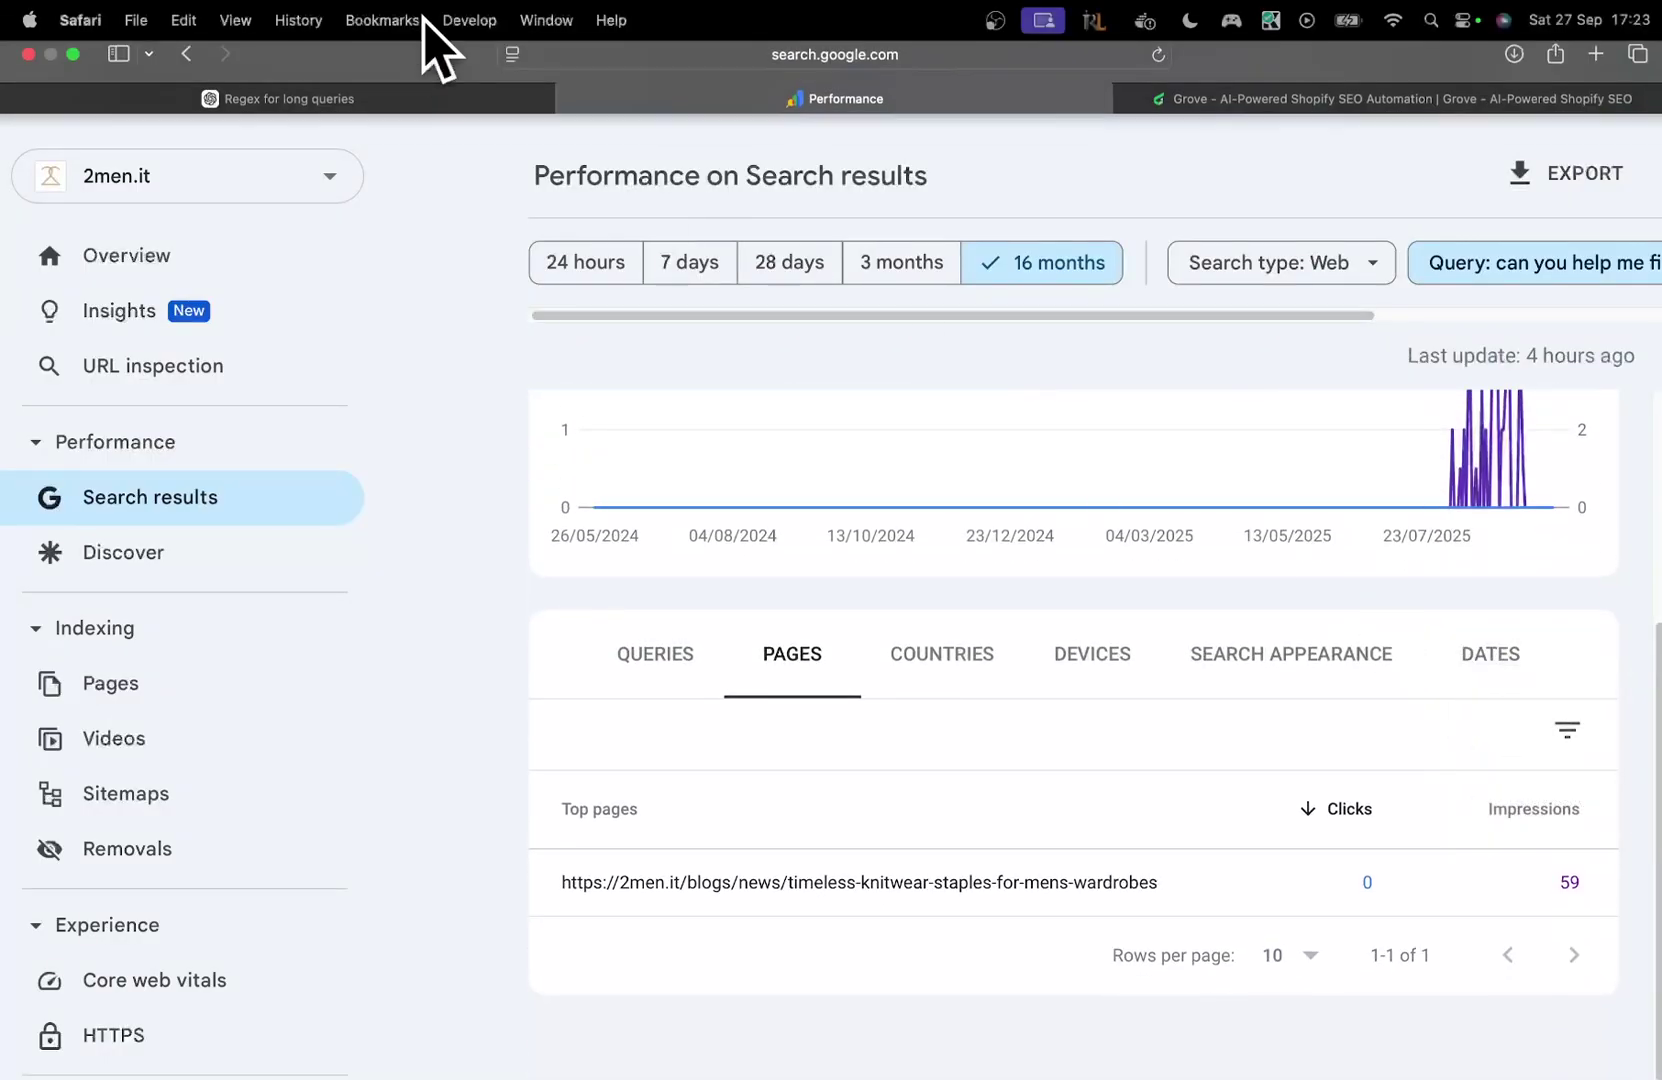
left_click(188, 68)
Step: Page the queries table forward past rows 41-50
scroll(942, 671, "down", 3)
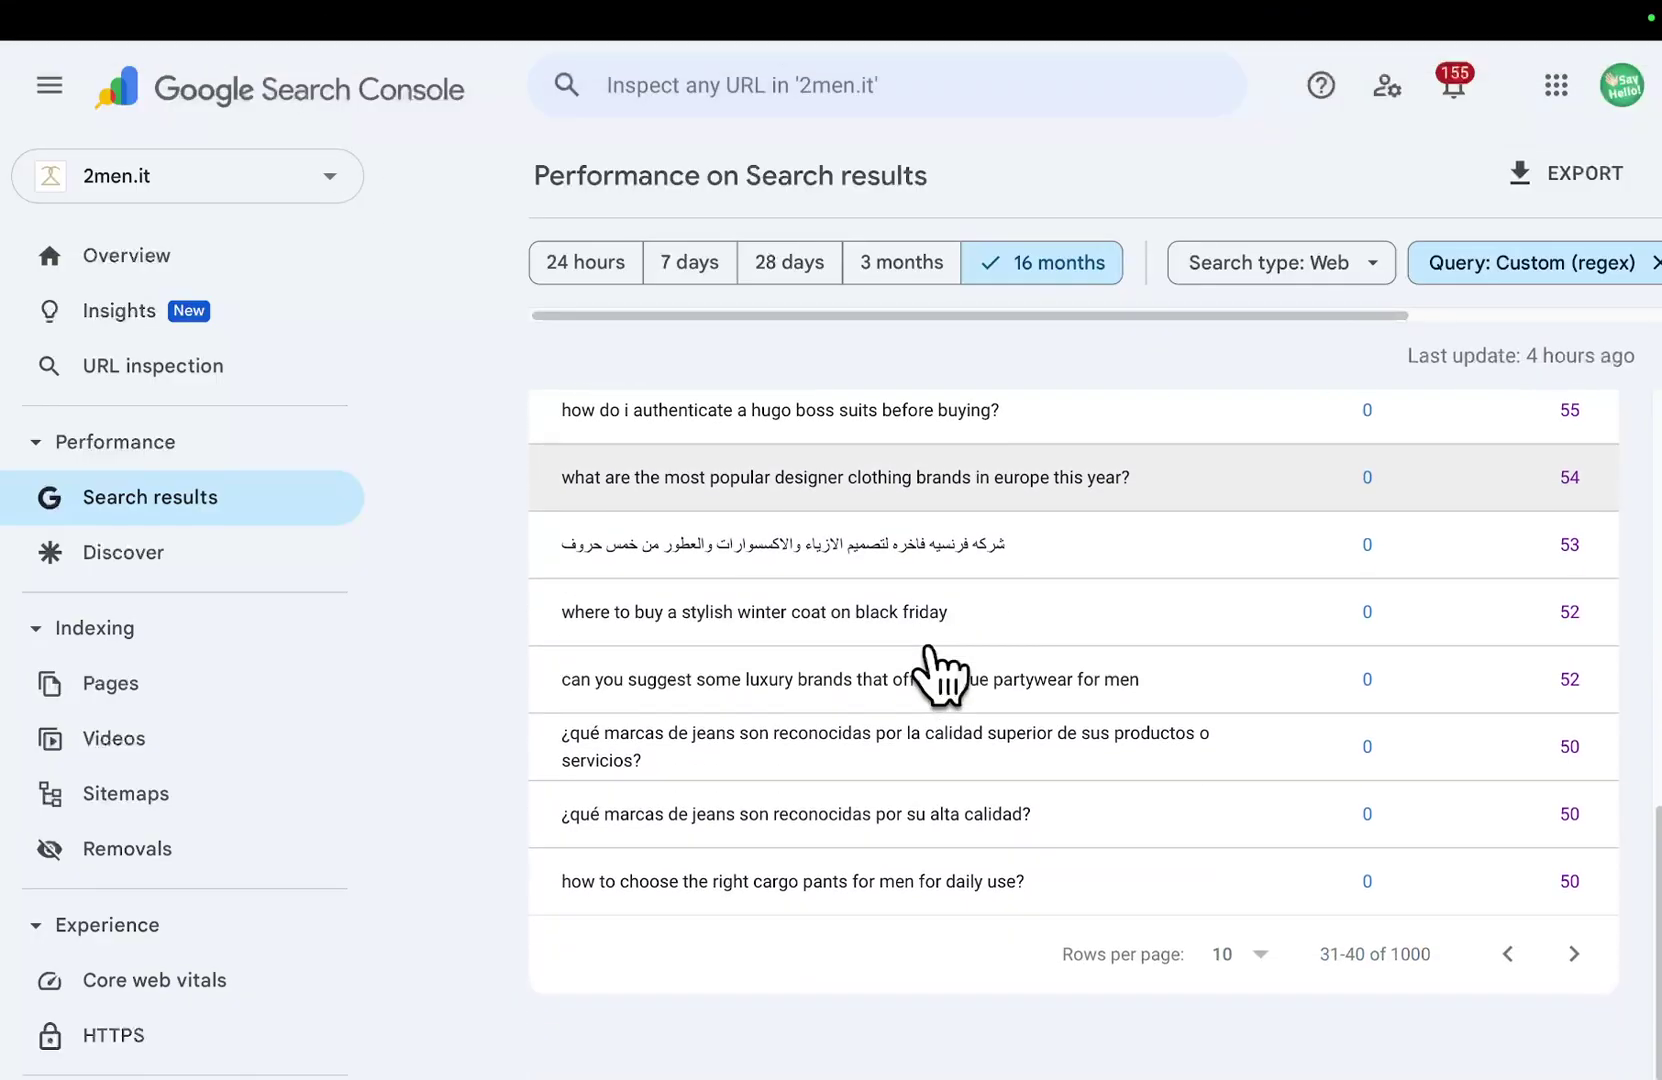
left_click(1574, 956)
scroll(1287, 920, "up", 5)
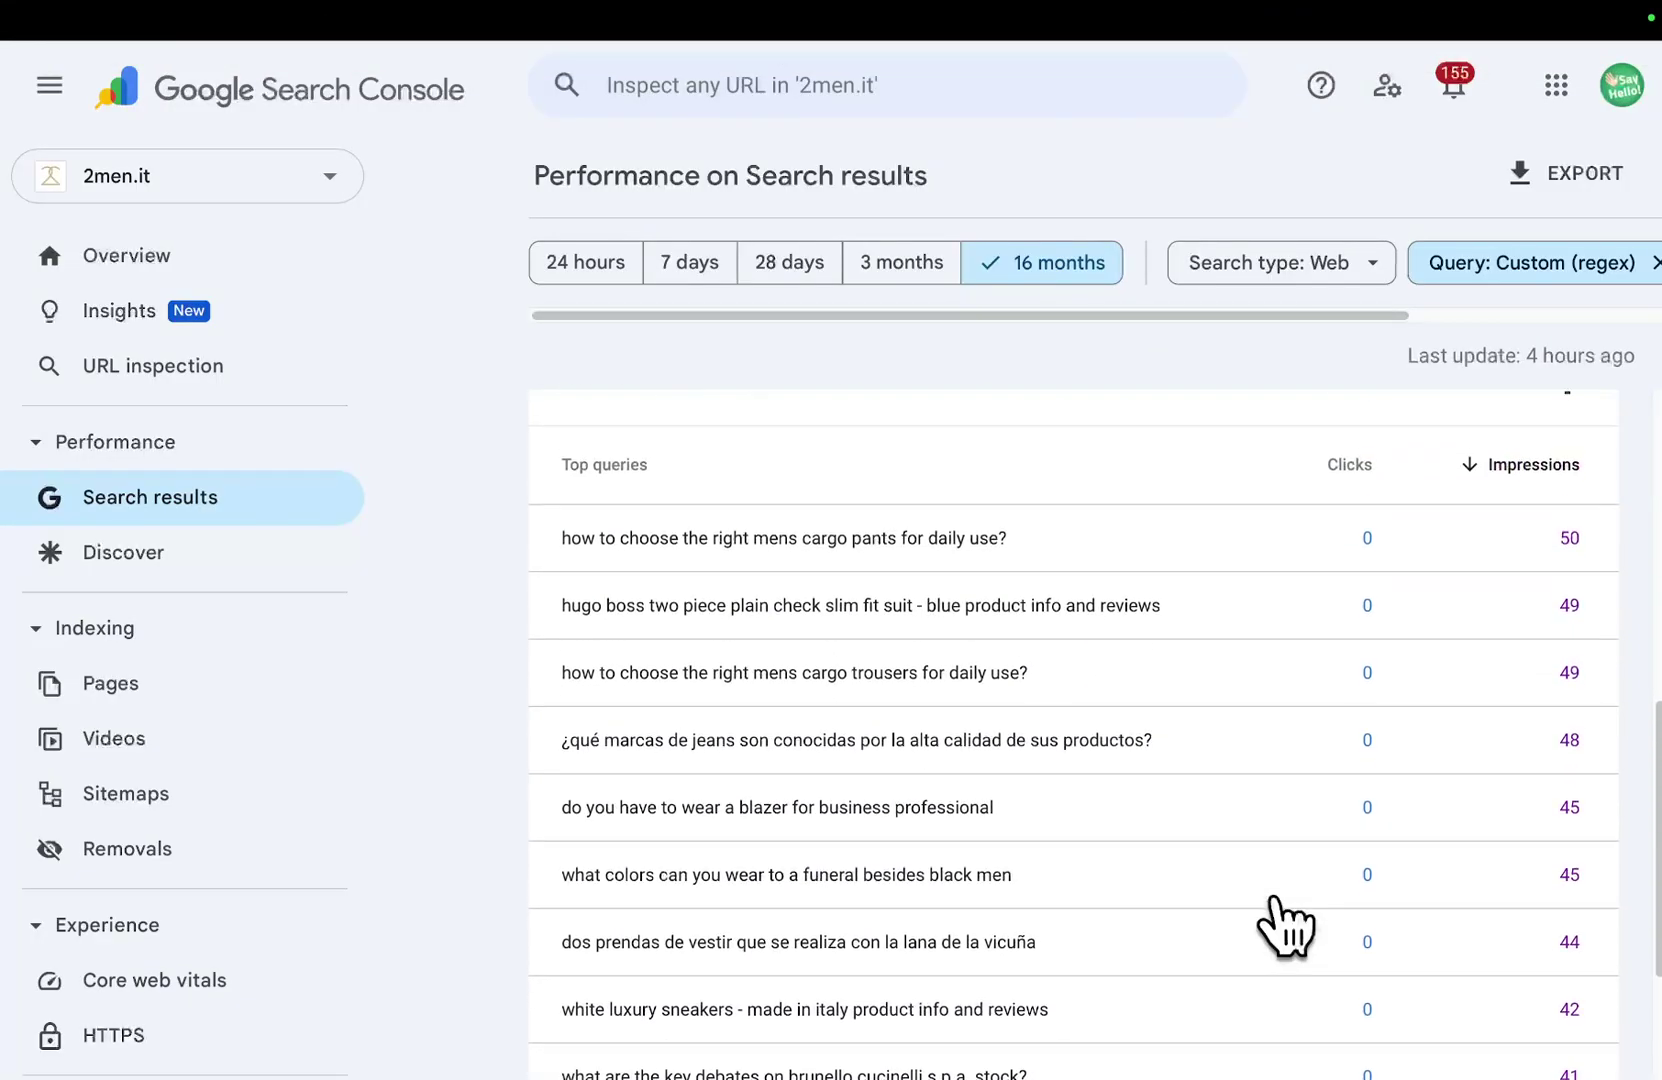
scroll(1282, 922, "down", 8)
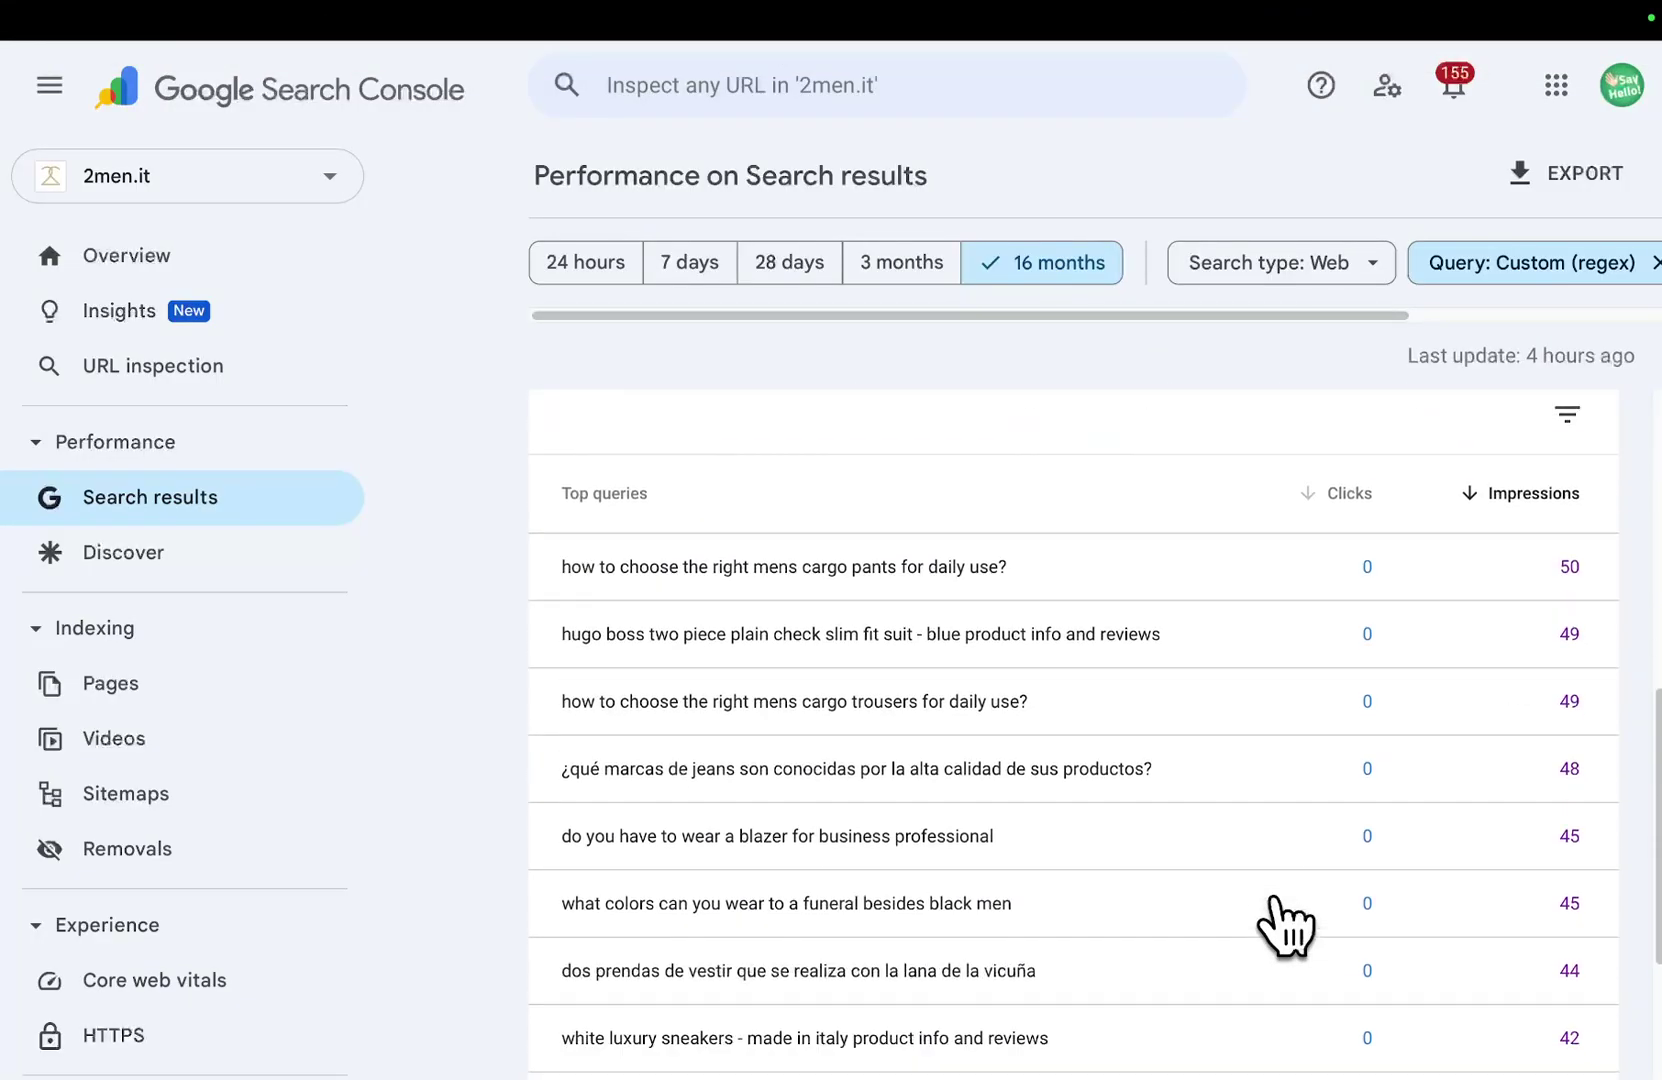
scroll(1405, 735, "down", 4)
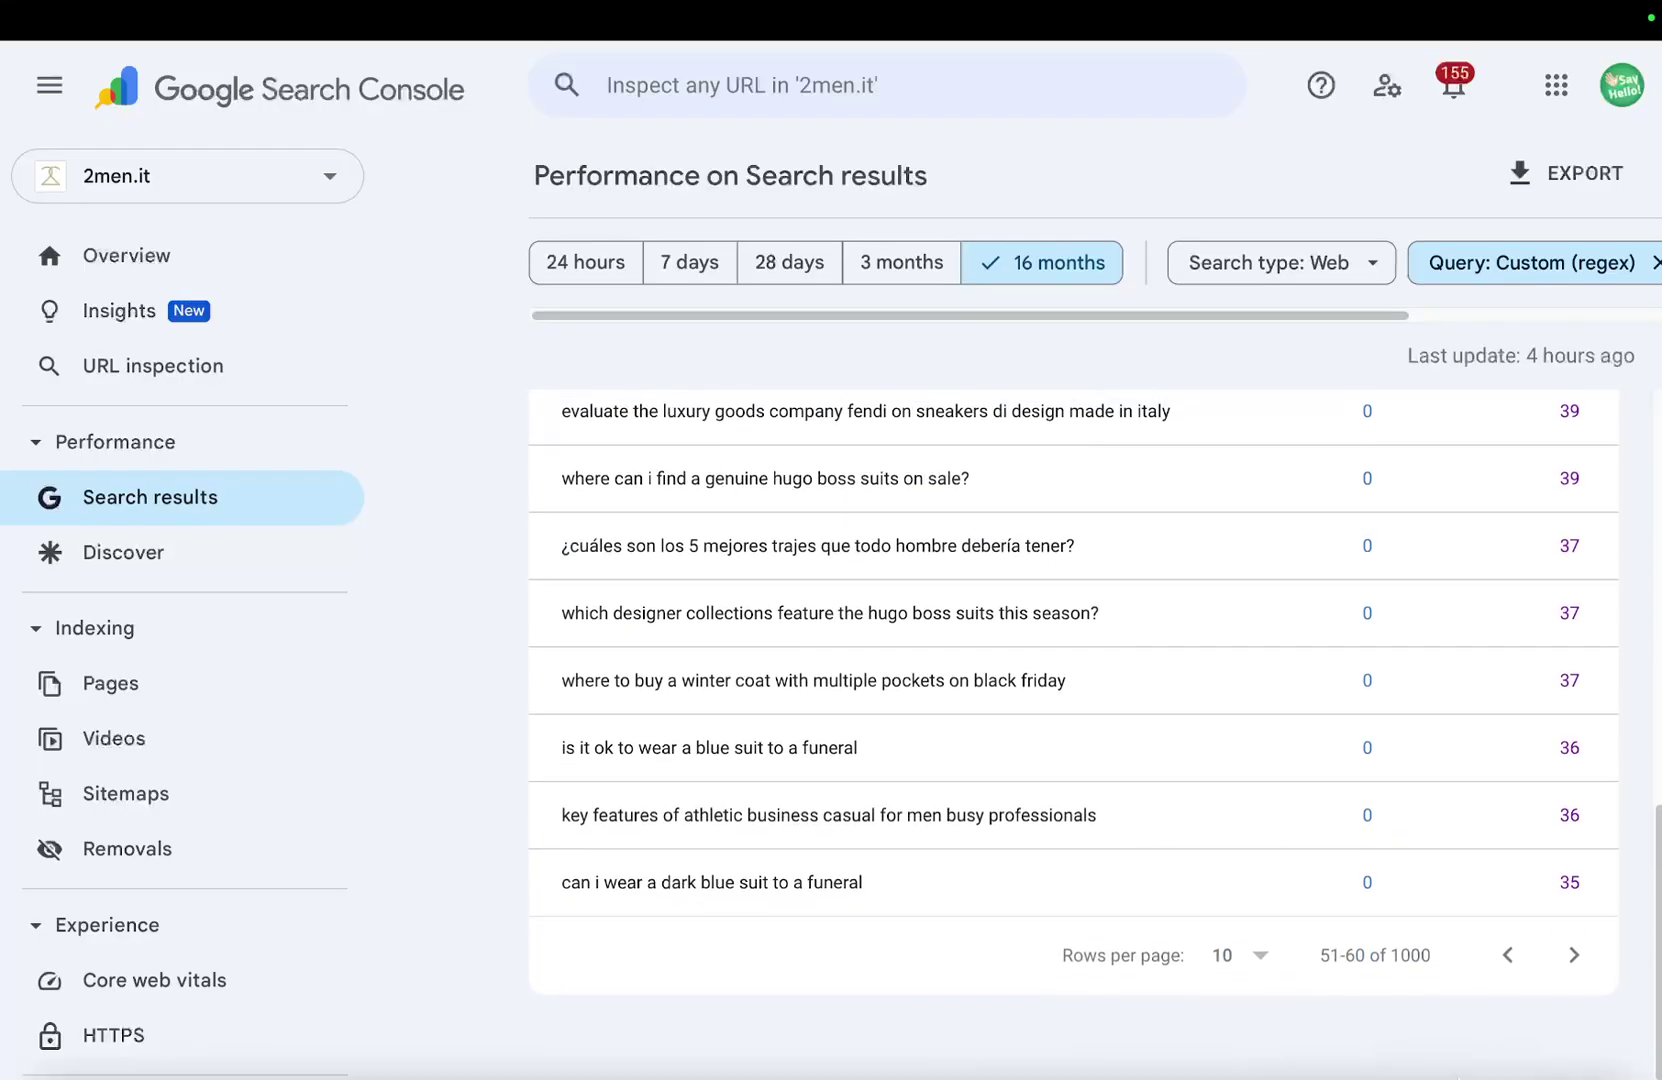
scroll(1372, 675, "up", 5)
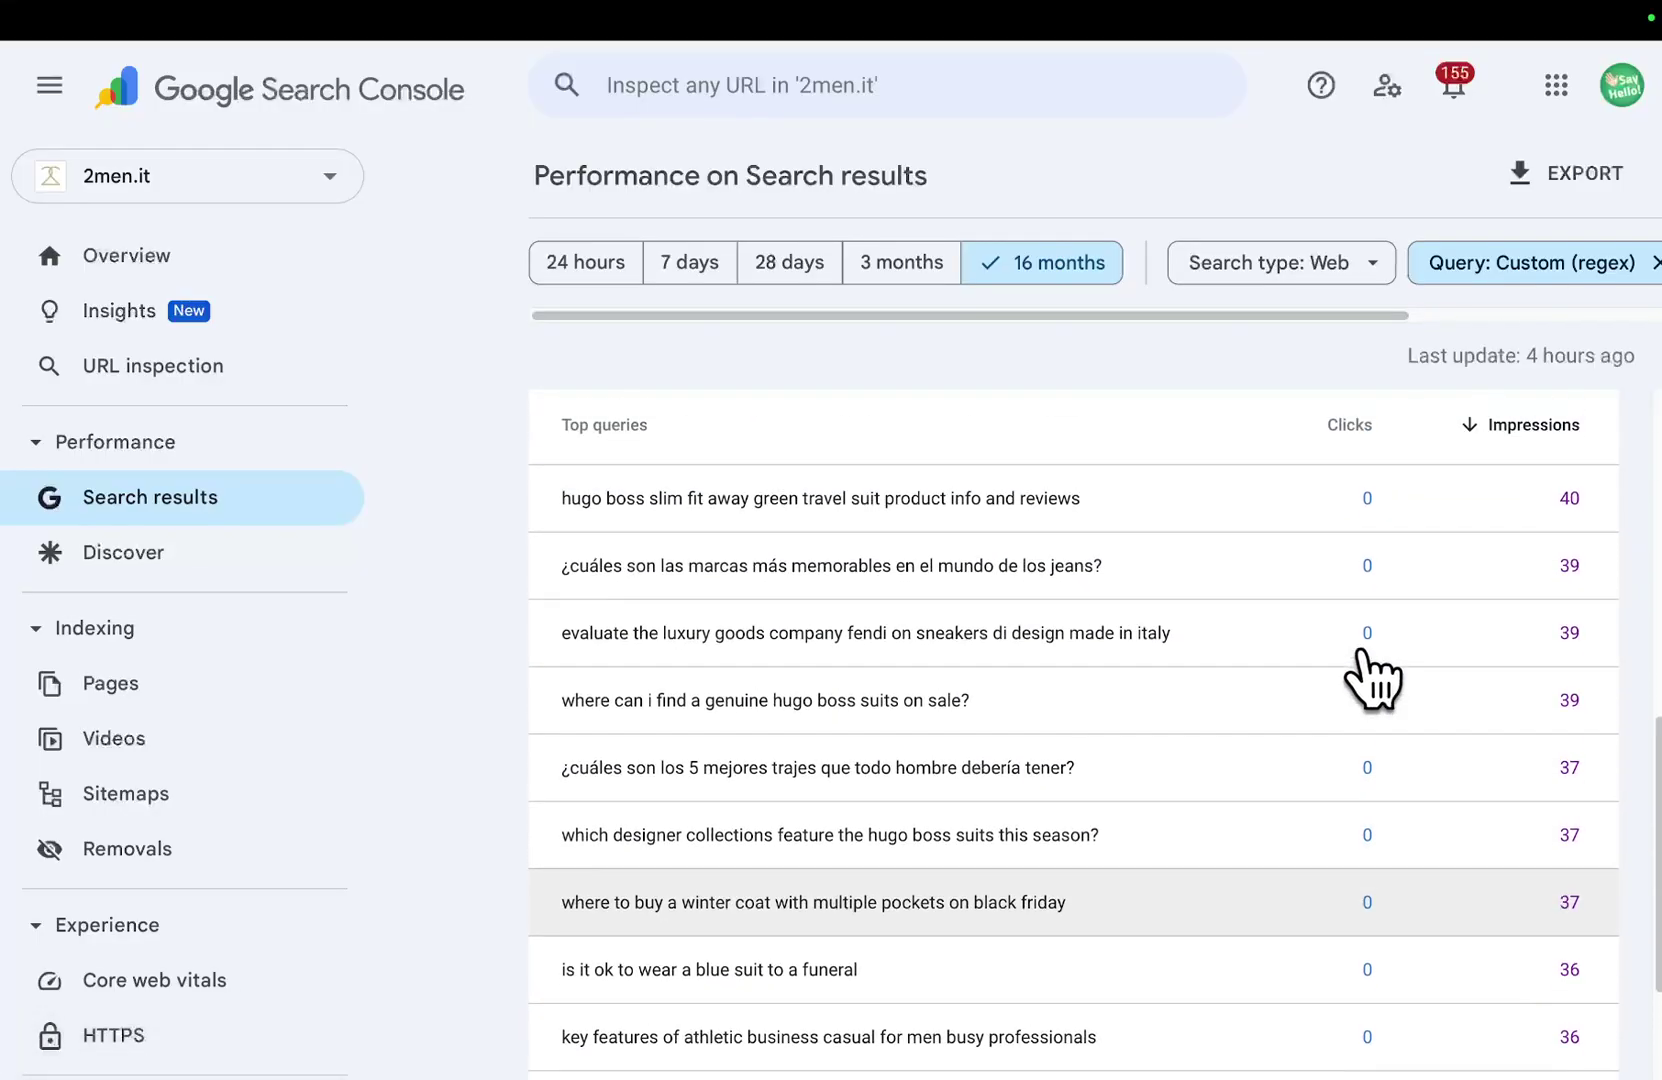
scroll(900, 760, "down", 3)
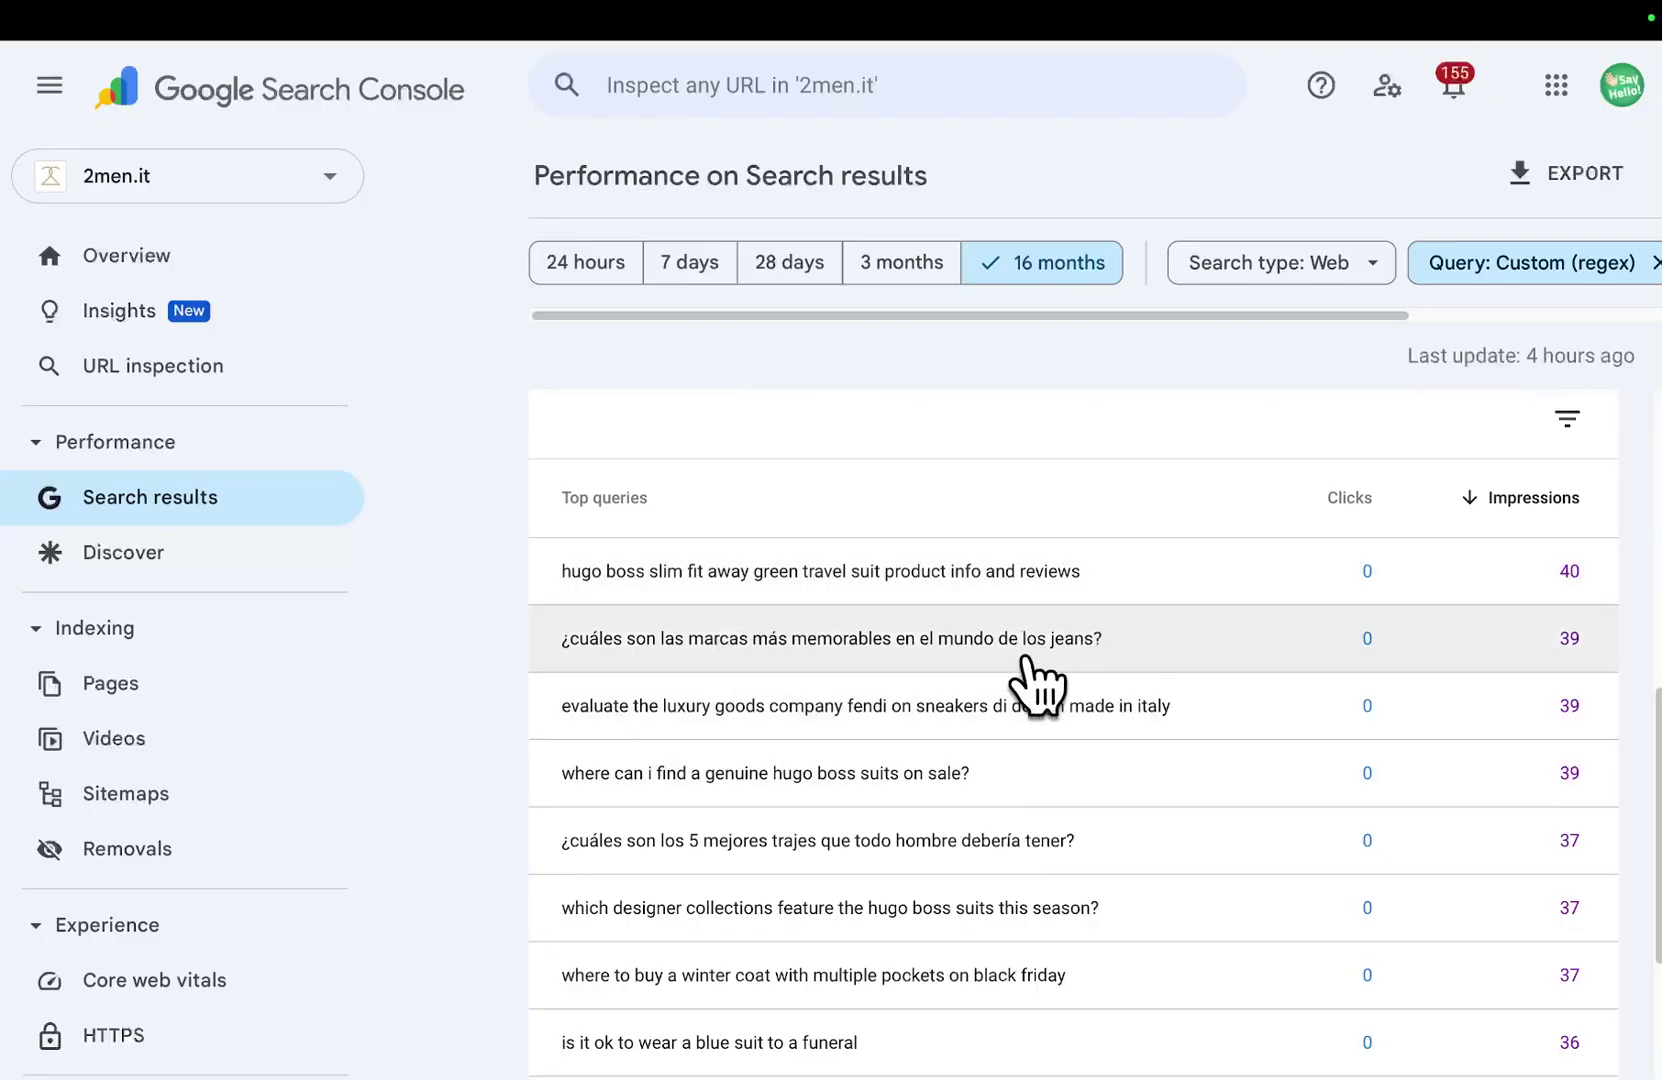
scroll(1235, 830, "down", 3)
Step: Return to rows 31-40 and select the timeless mens knit sweaters query text
left_click(1507, 955)
scroll(1513, 994, "up", 4)
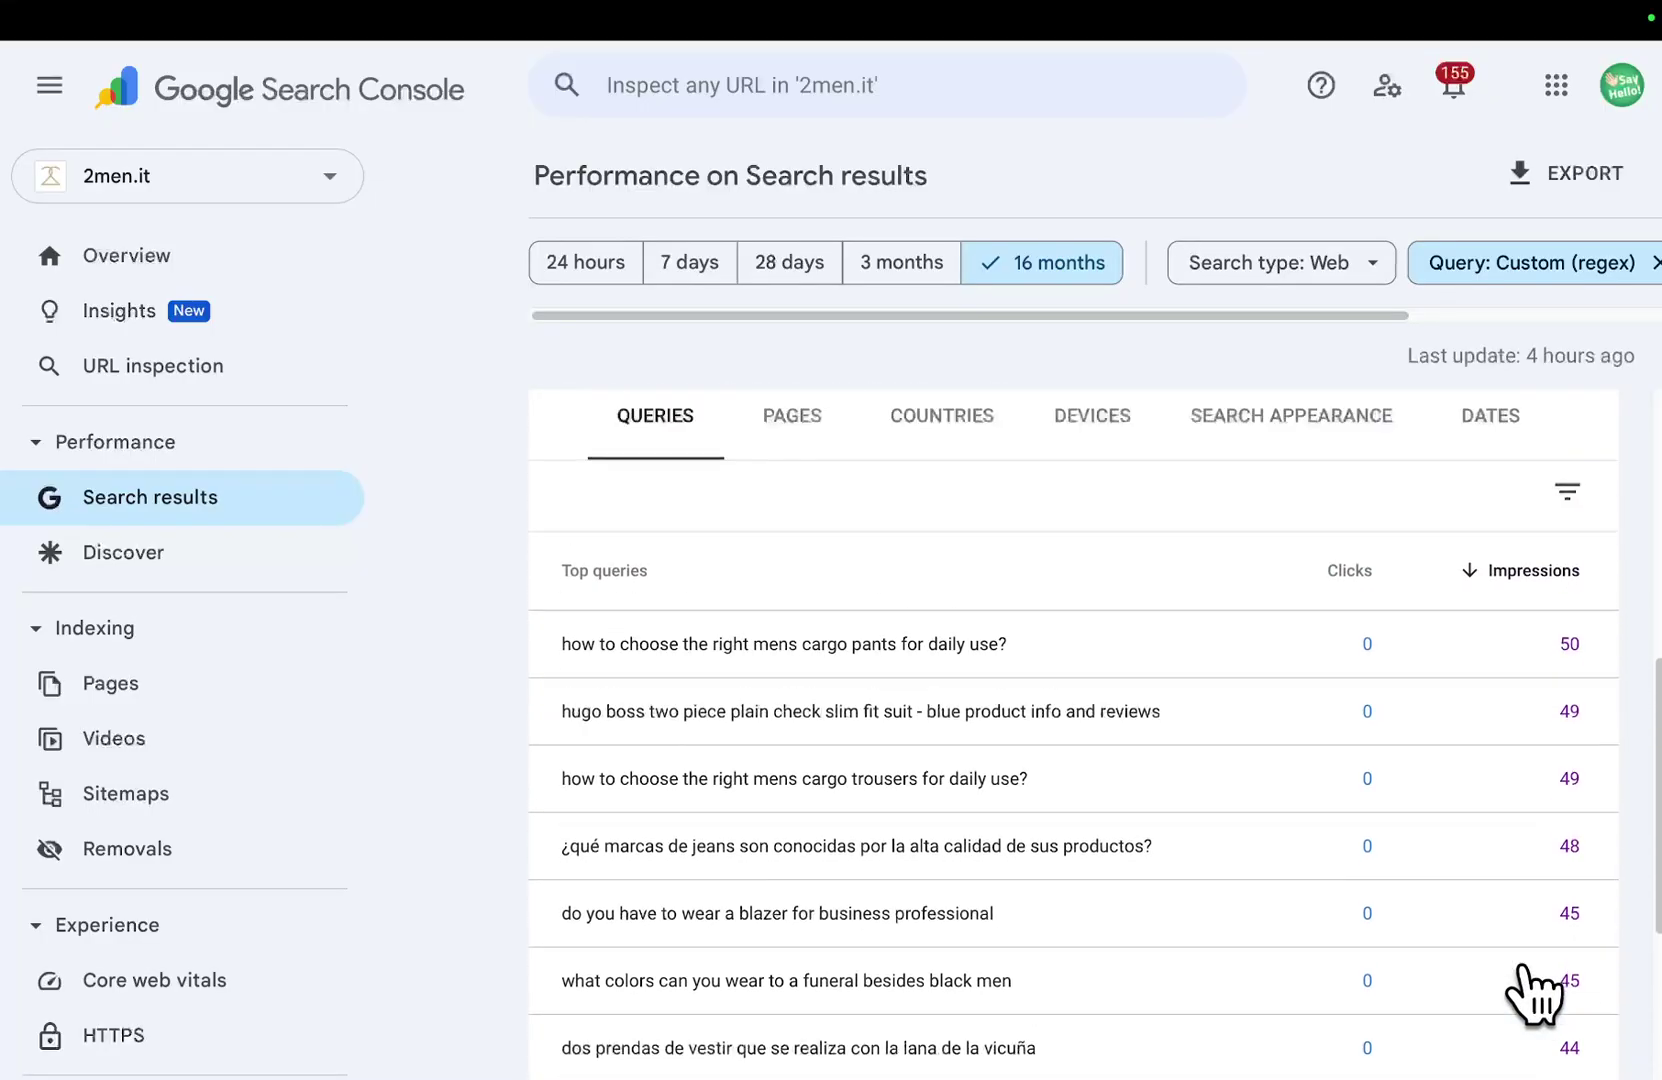
scroll(1525, 994, "down", 4)
left_click(1510, 948)
scroll(1224, 790, "up", 5)
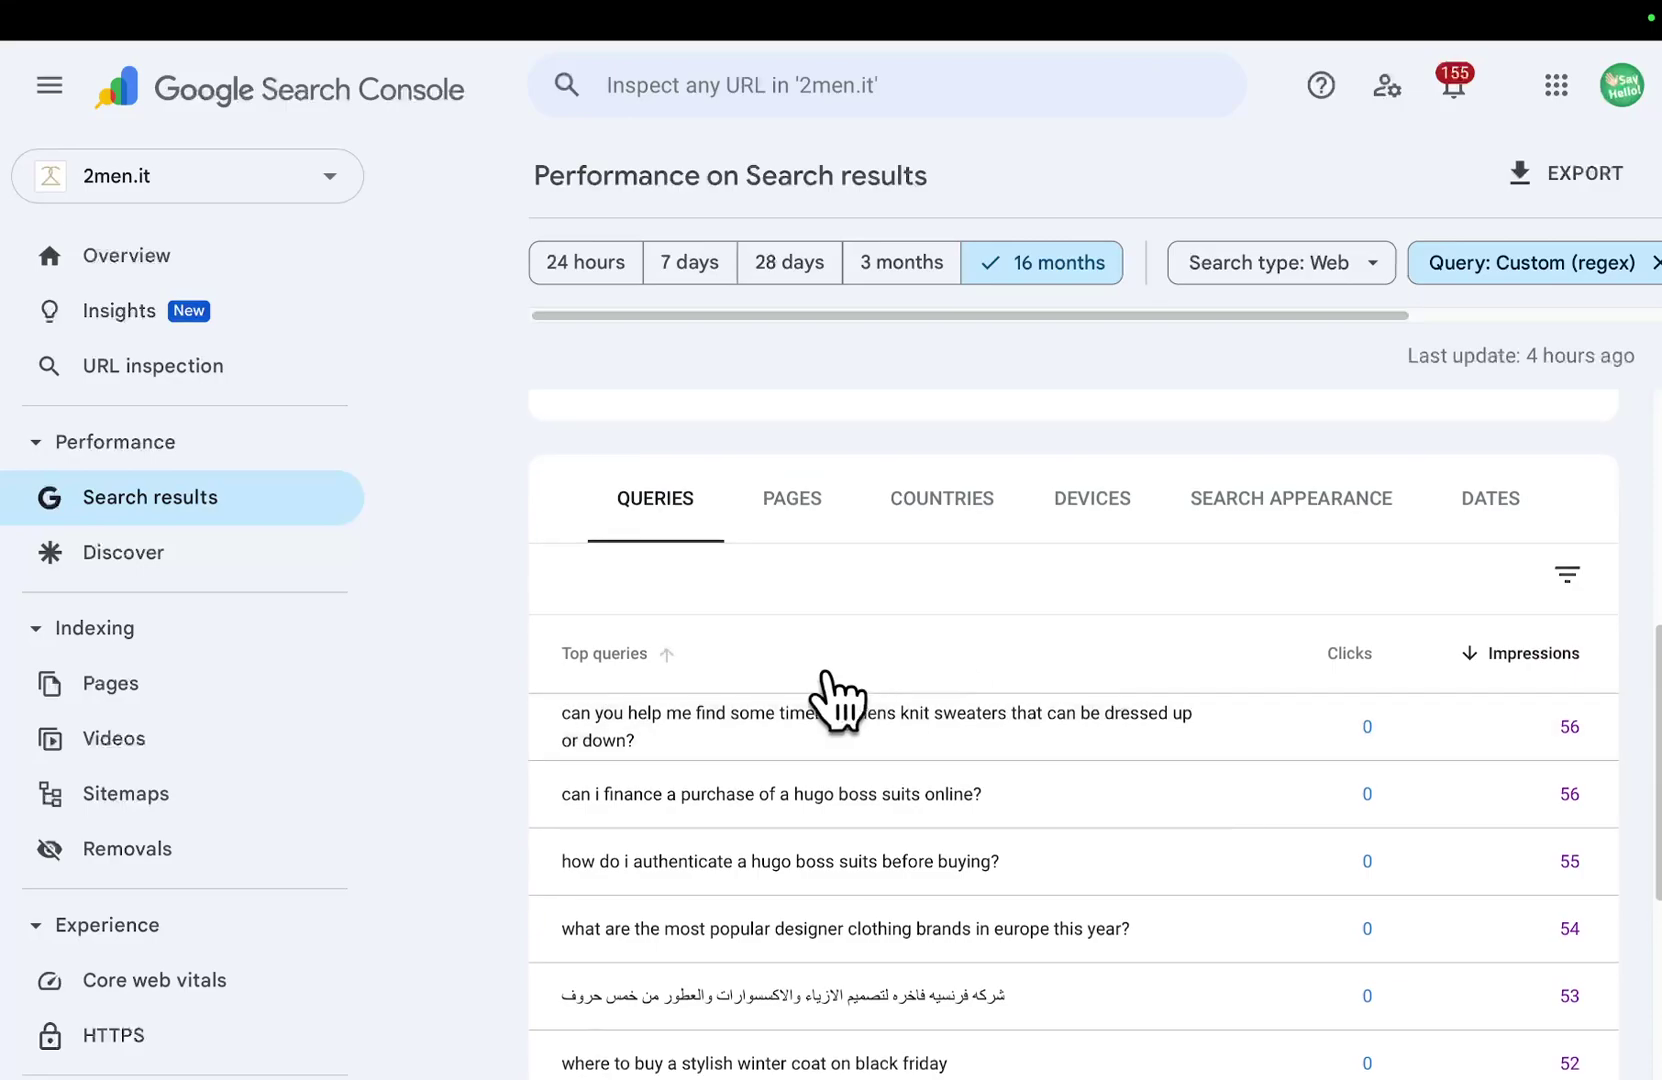
left_click_drag(664, 740, 537, 703)
key("super+c")
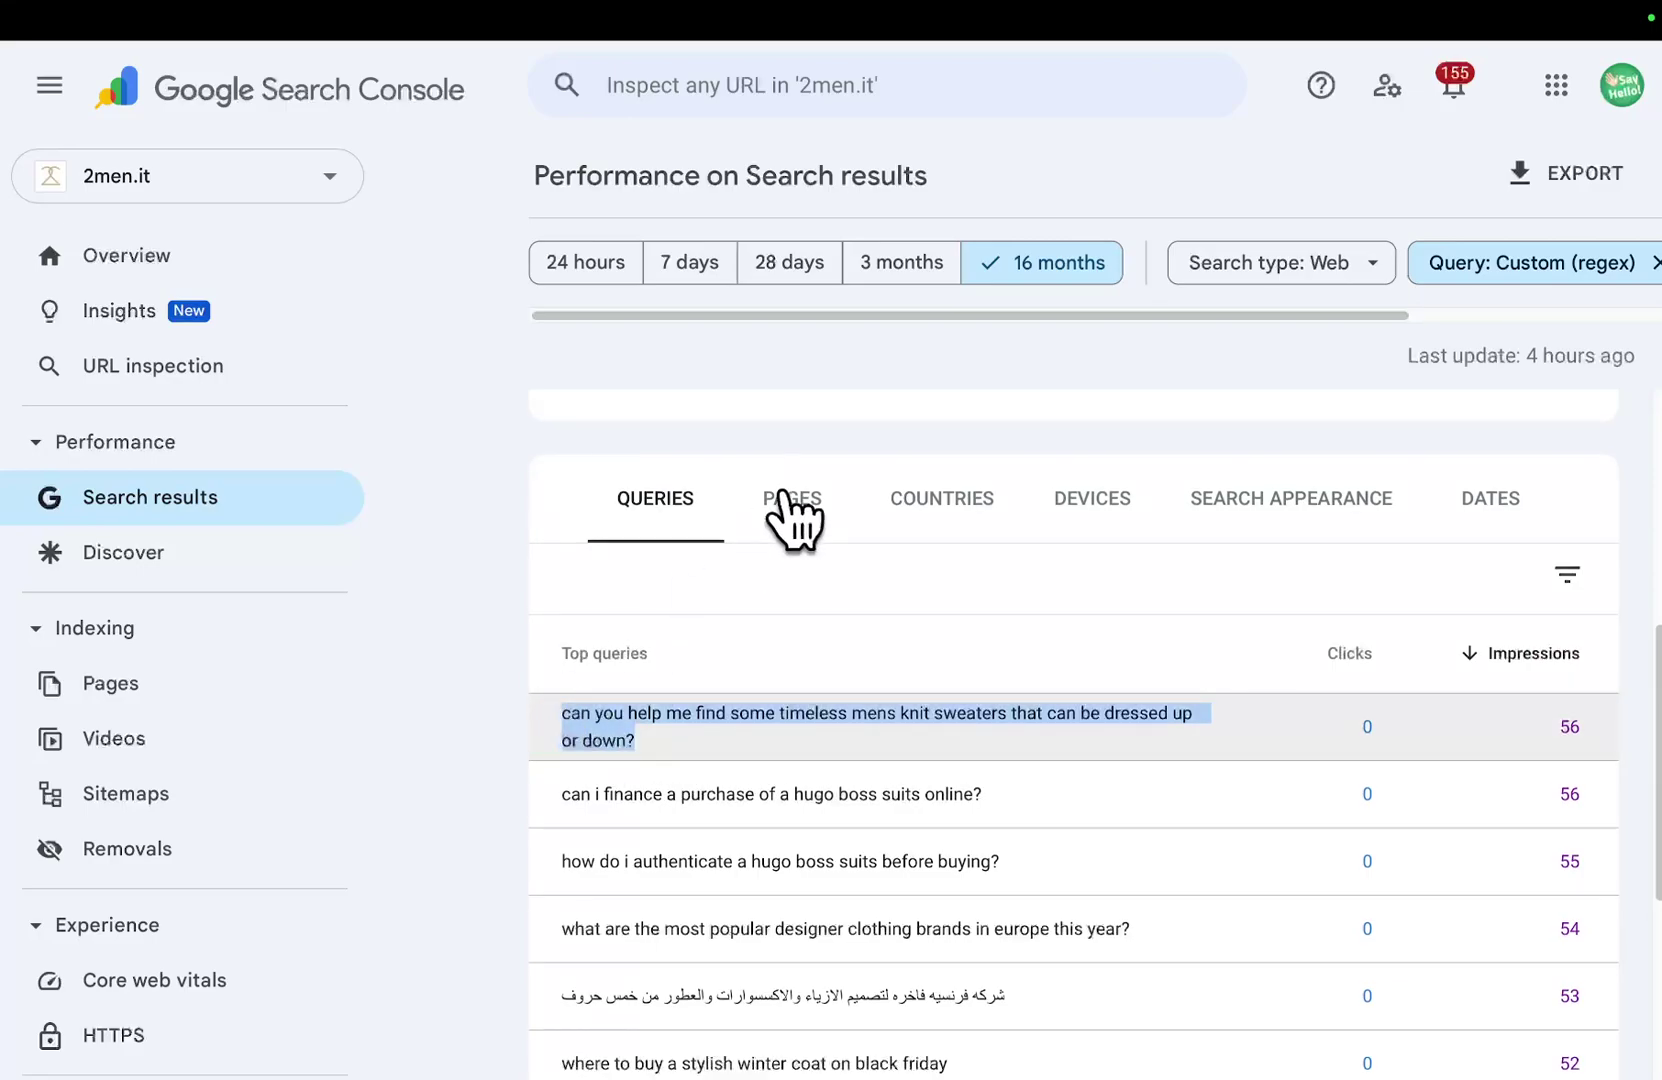
Step: Load chatgpt.com in the other browser tab
left_click(1222, 108)
left_click(1040, 60)
type("chatgpt.com")
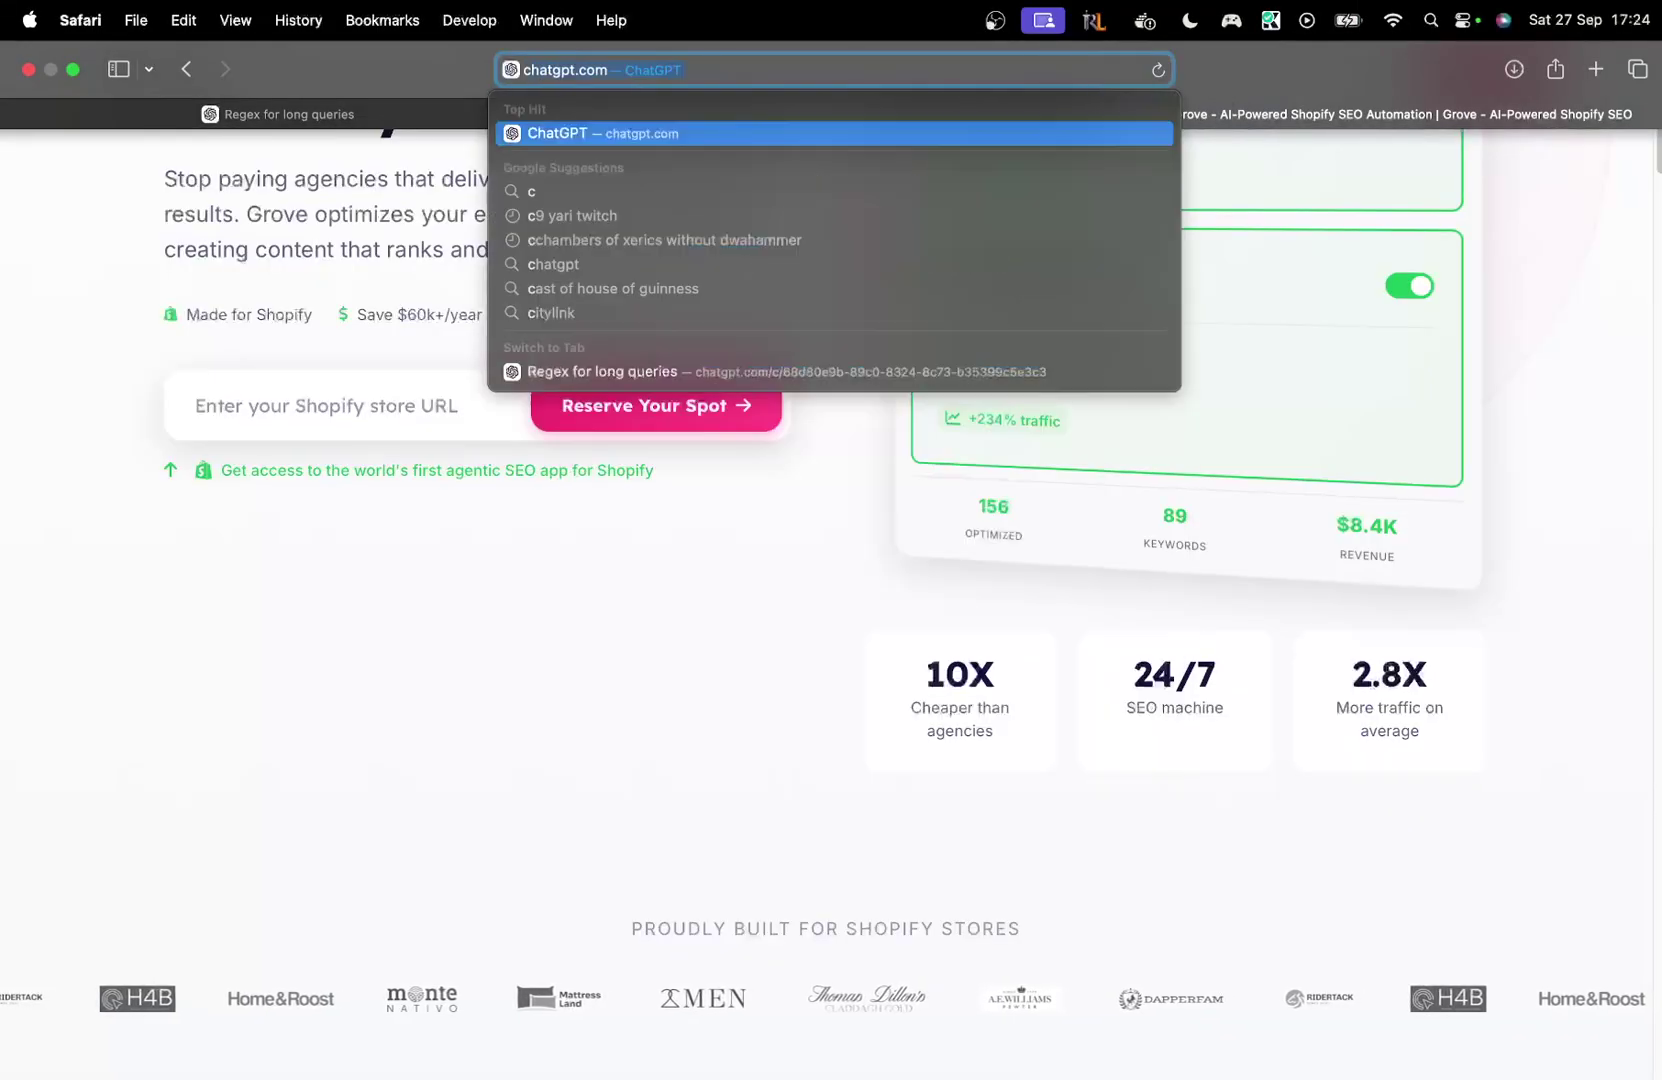
key("Return")
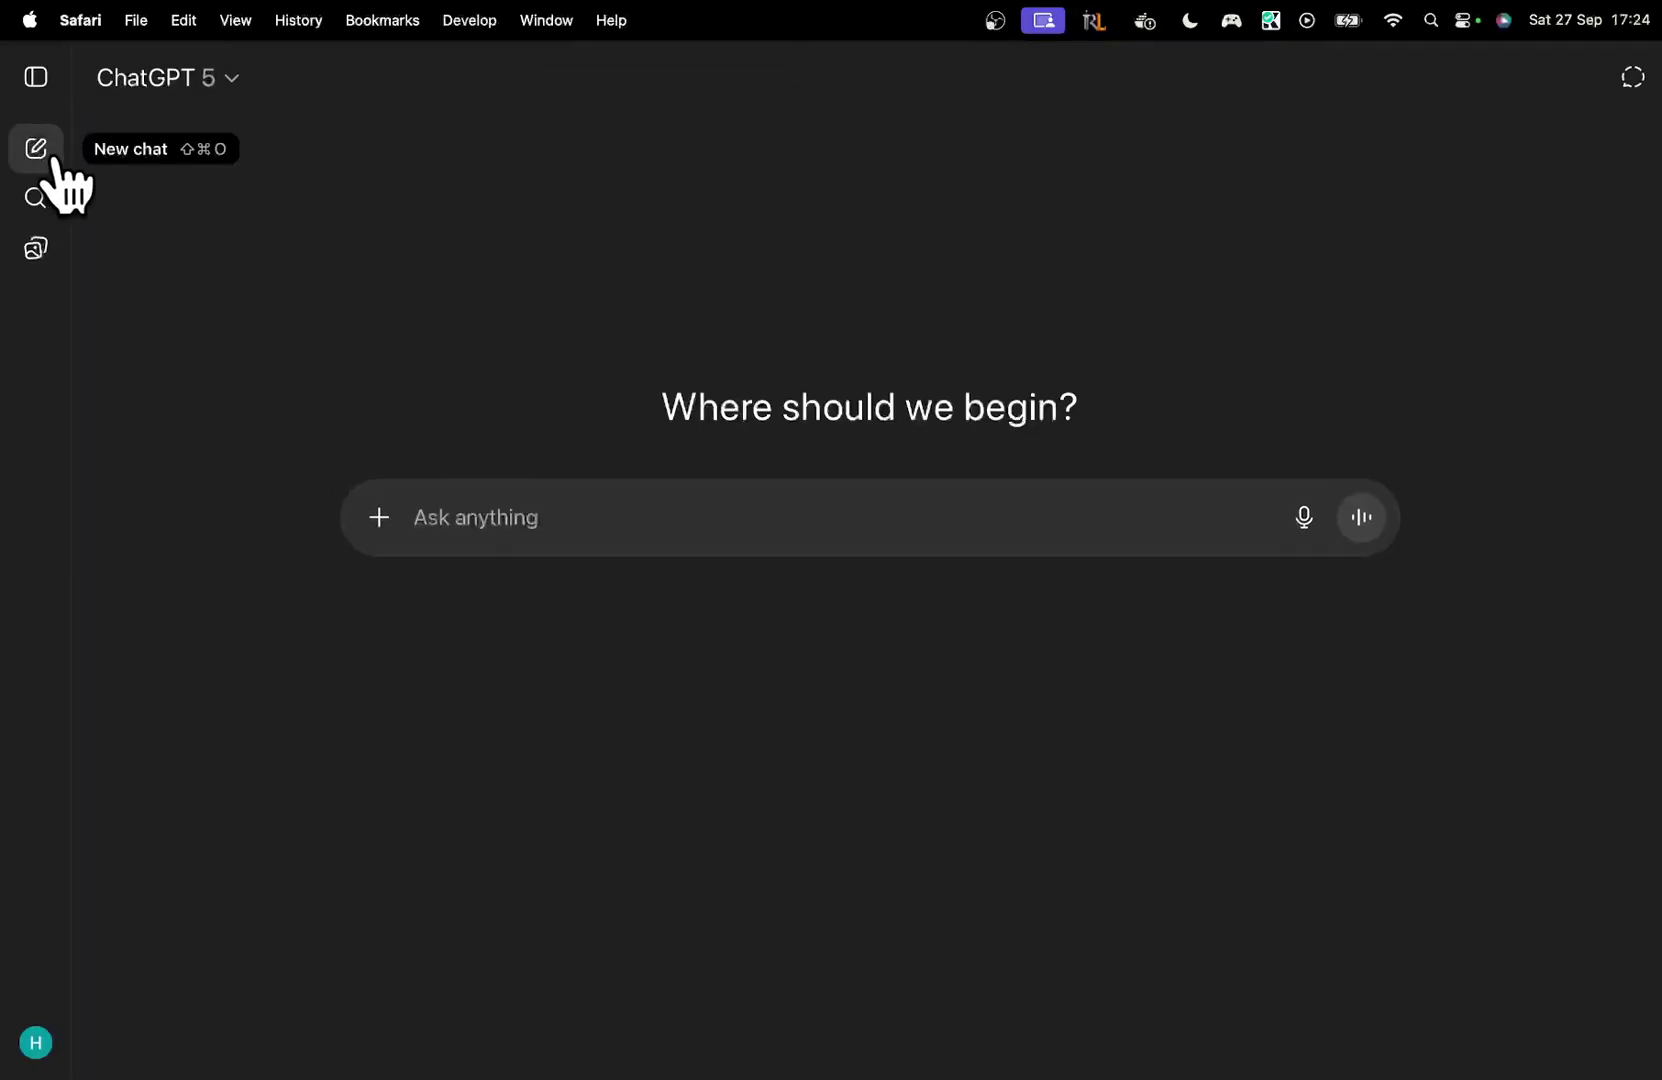
Step: Ask ChatGPT the pasted timeless knit sweaters question and read through its answer
left_click(546, 493)
key("super+v")
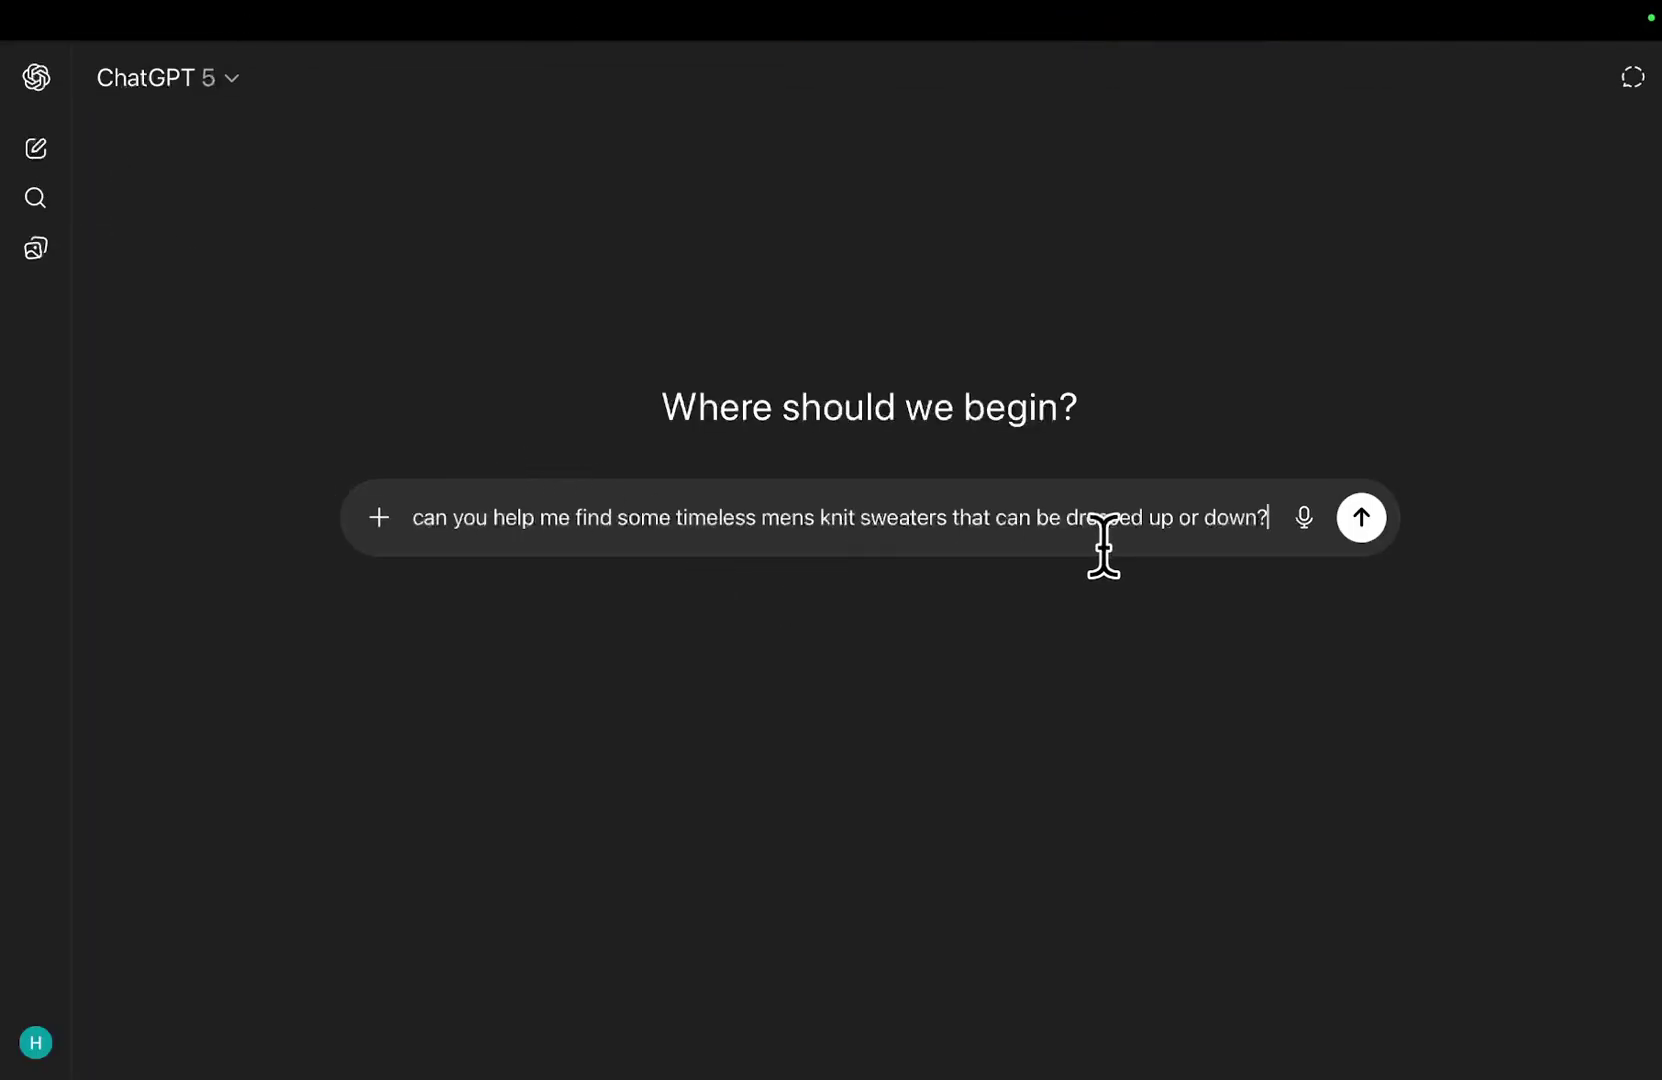
left_click(1362, 519)
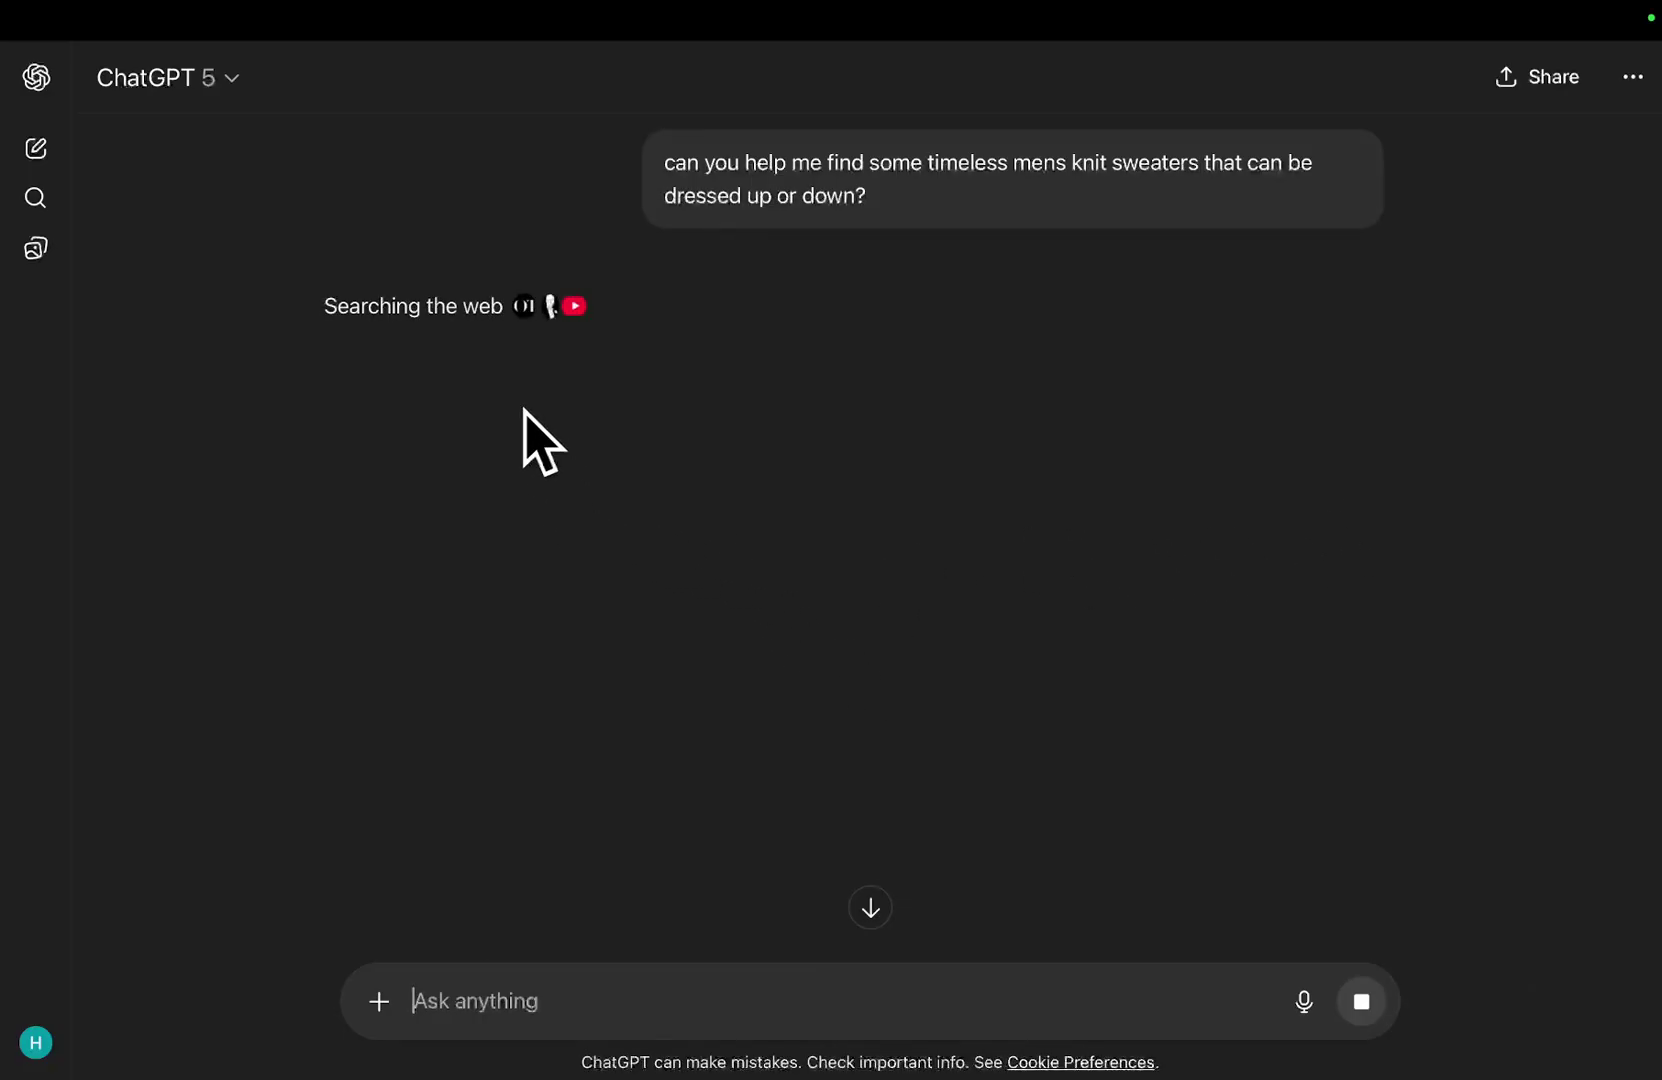
scroll(700, 375, "down", 5)
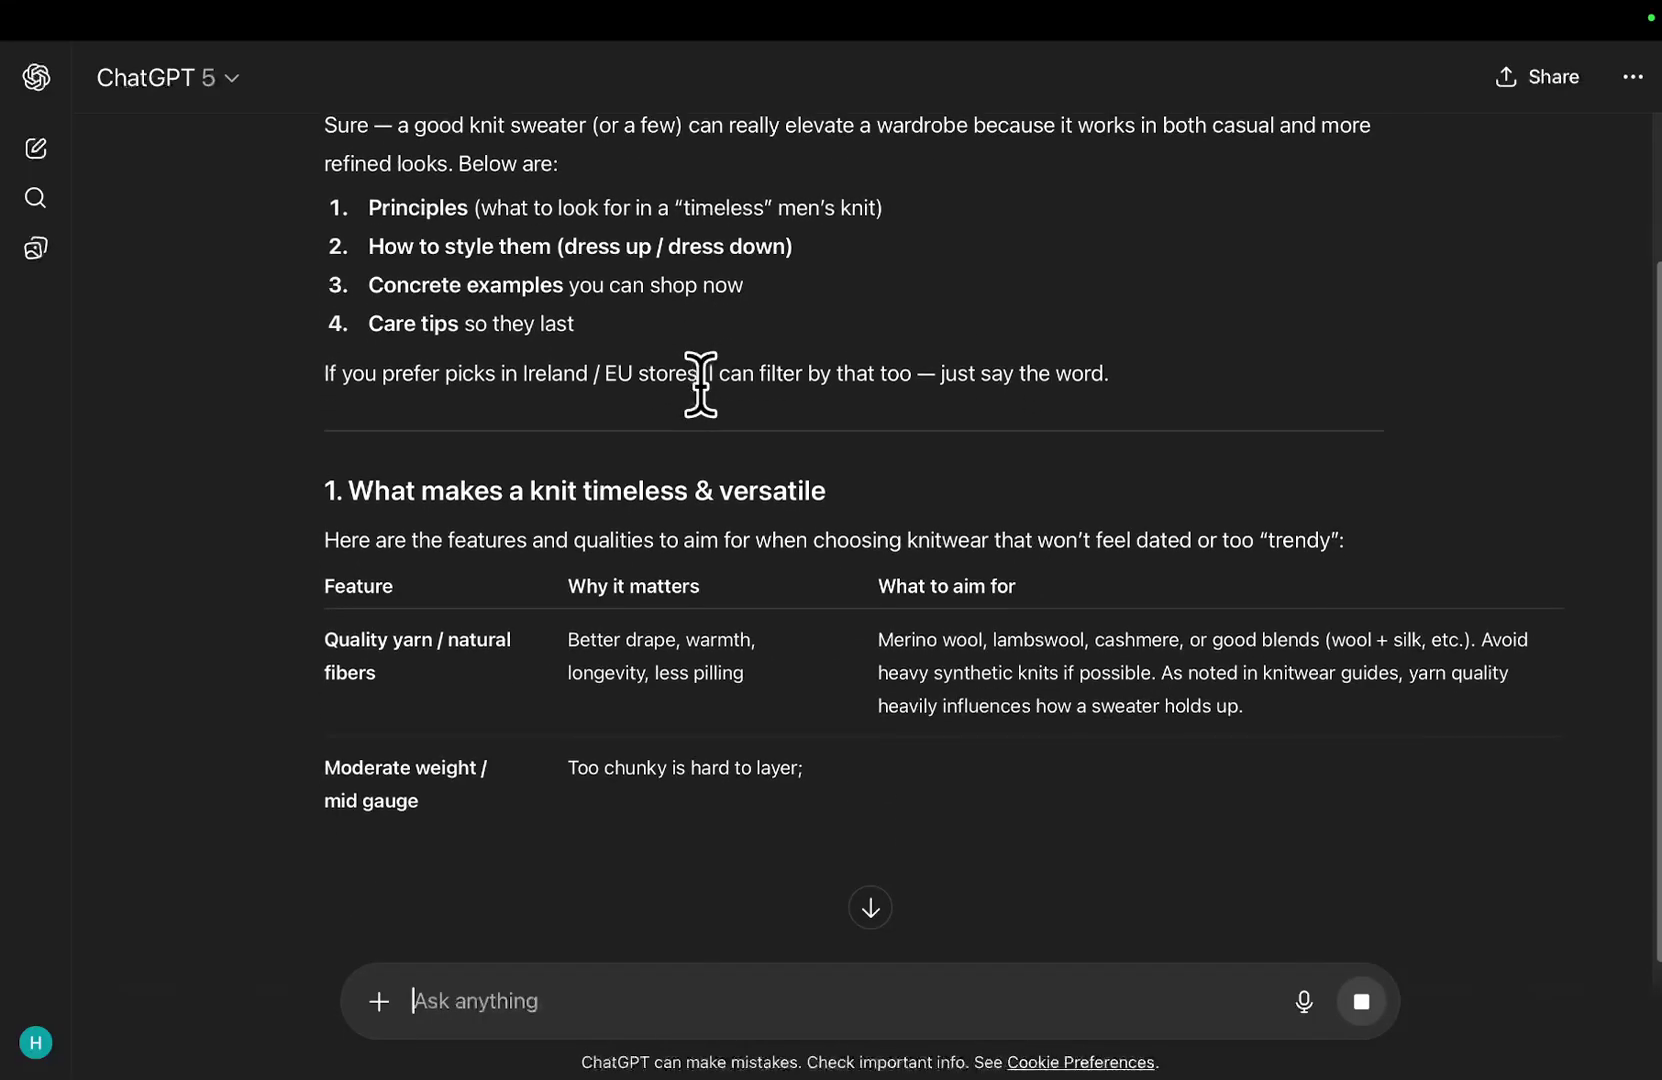
scroll(700, 383, "down", 5)
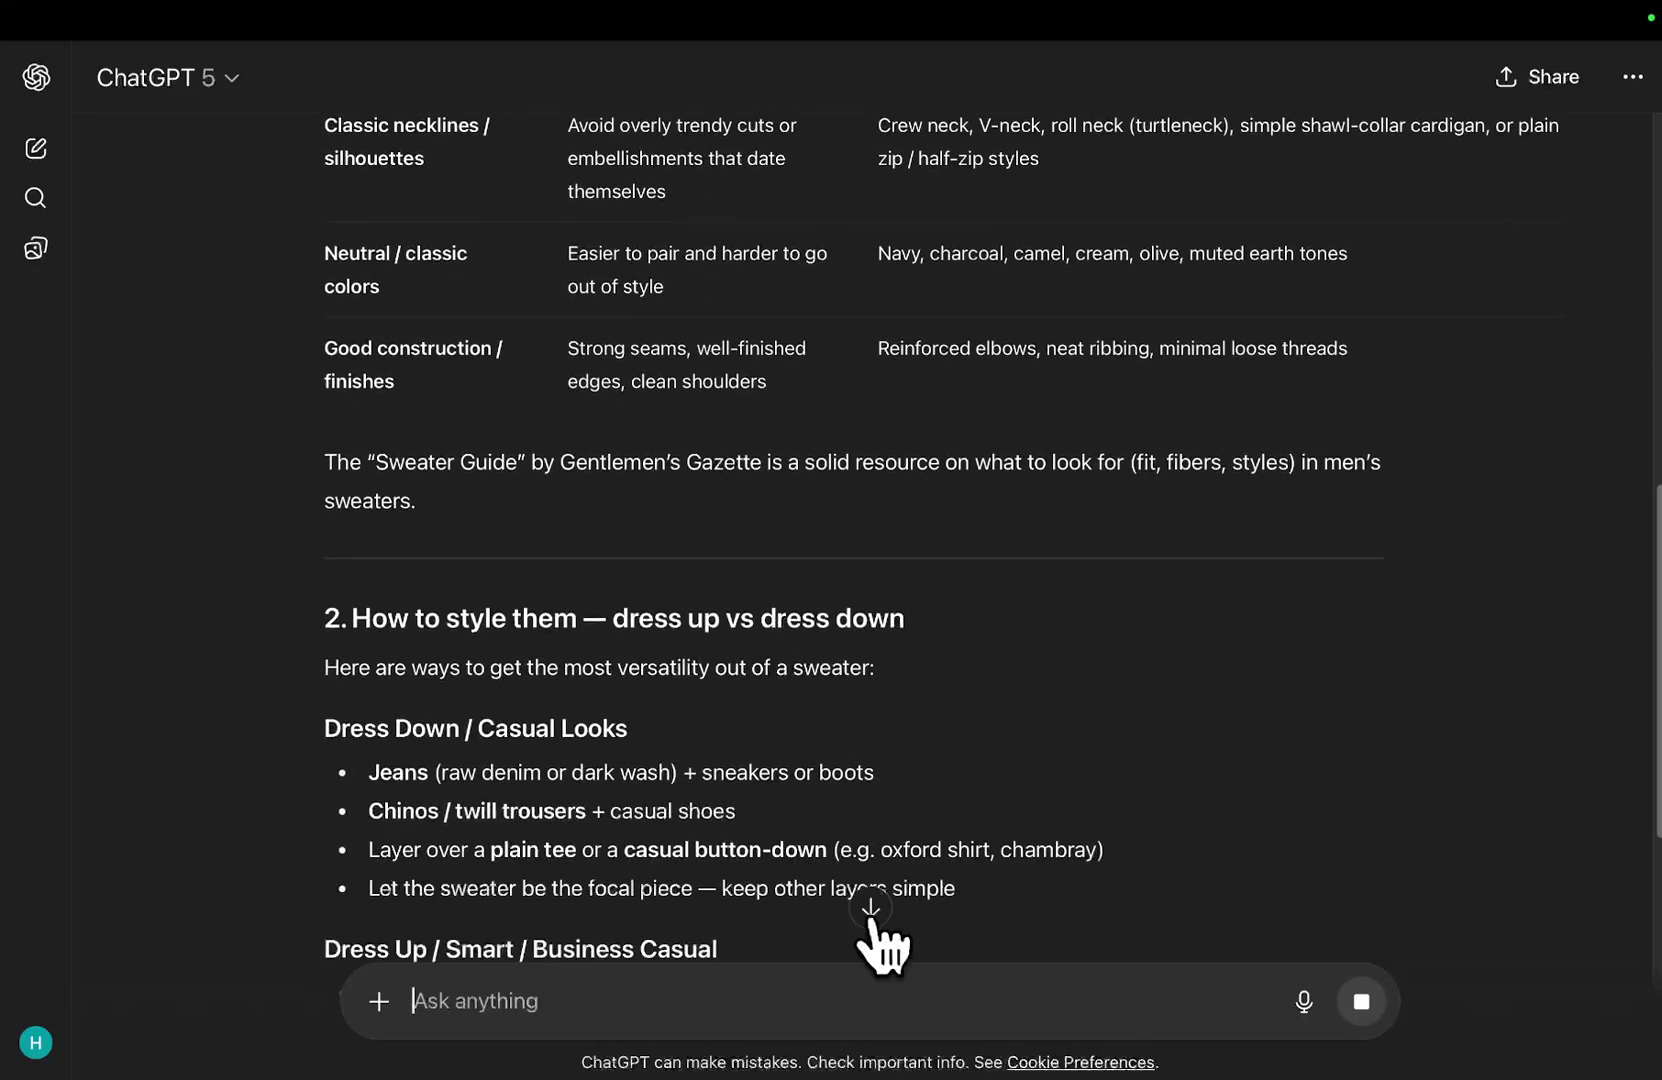
scroll(928, 612, "down", 15)
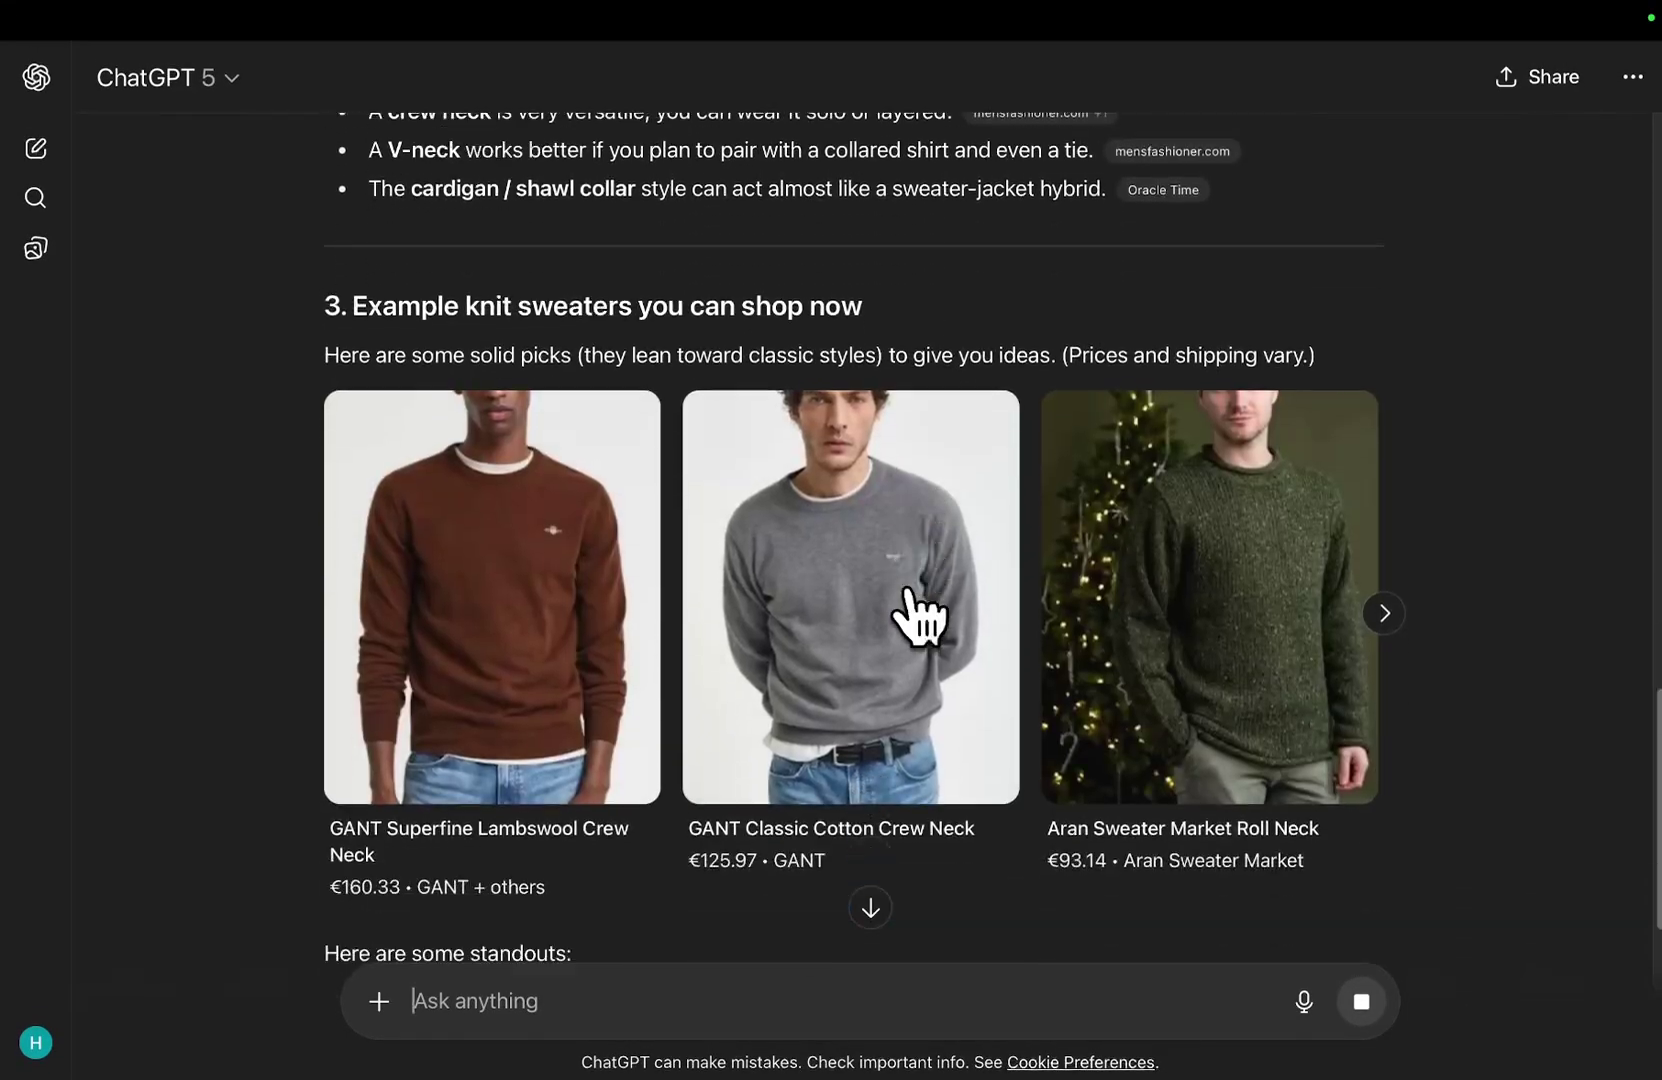
scroll(916, 605, "down", 5)
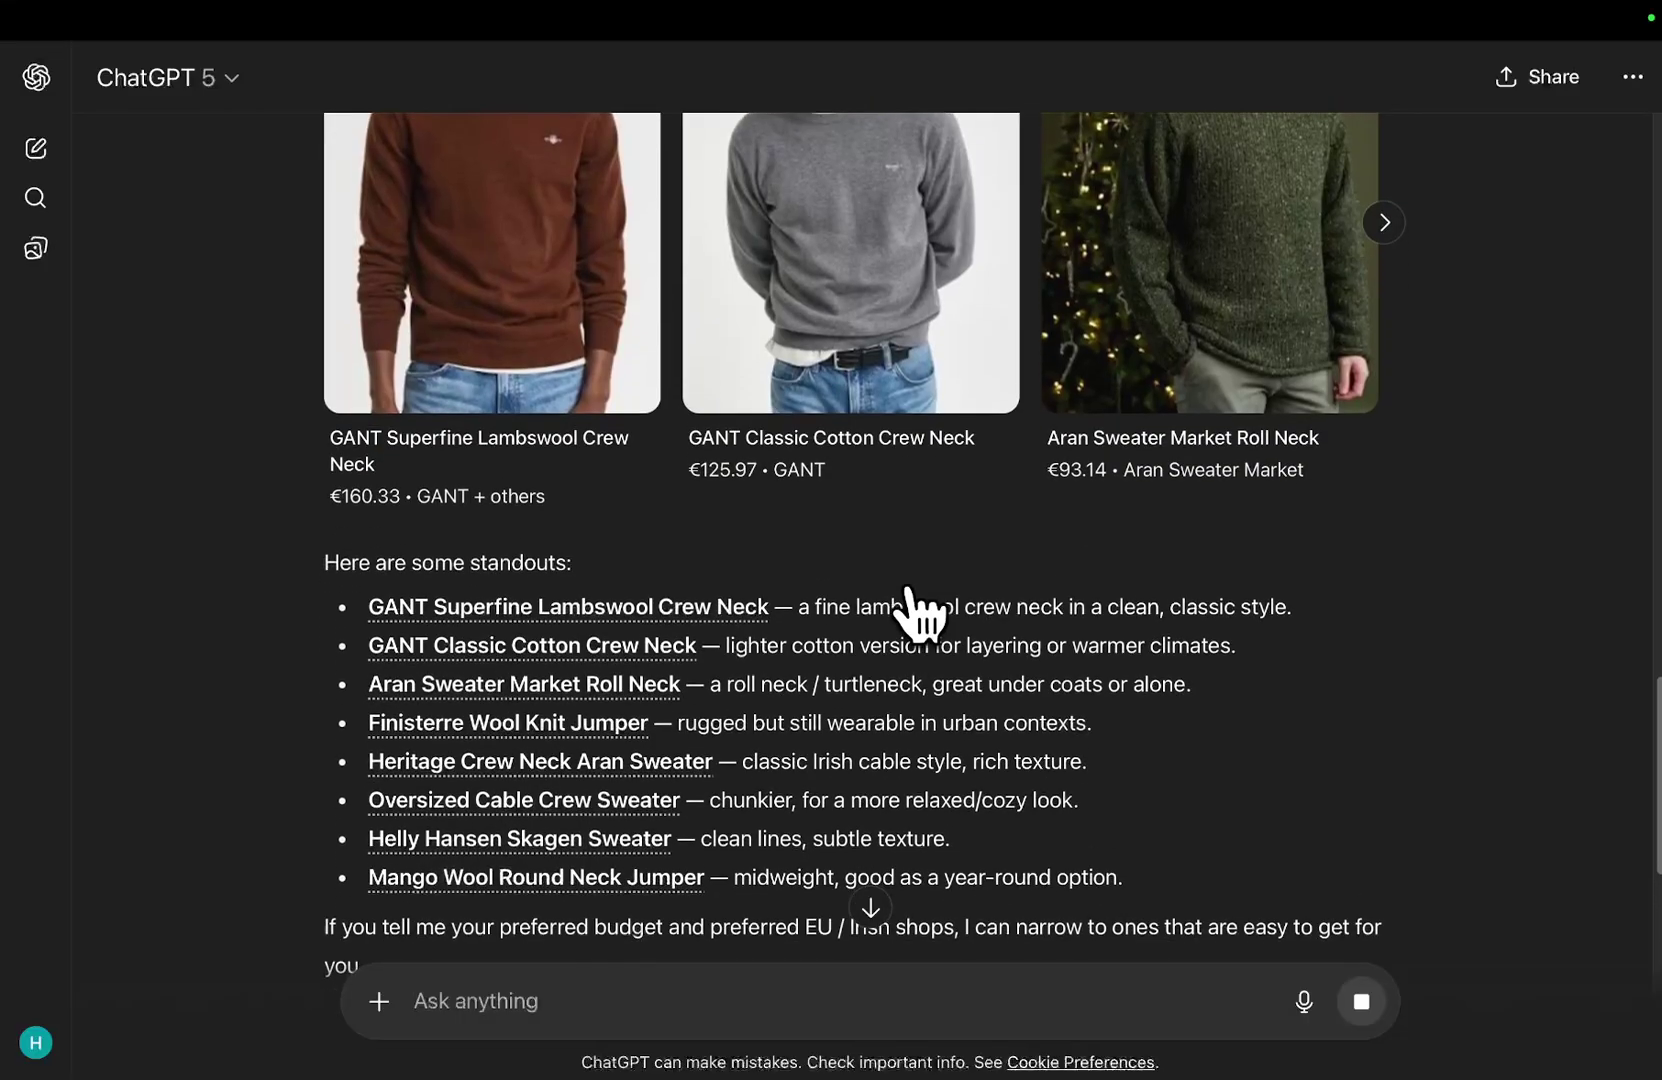
scroll(916, 605, "down", 4)
scroll(916, 605, "up", 5)
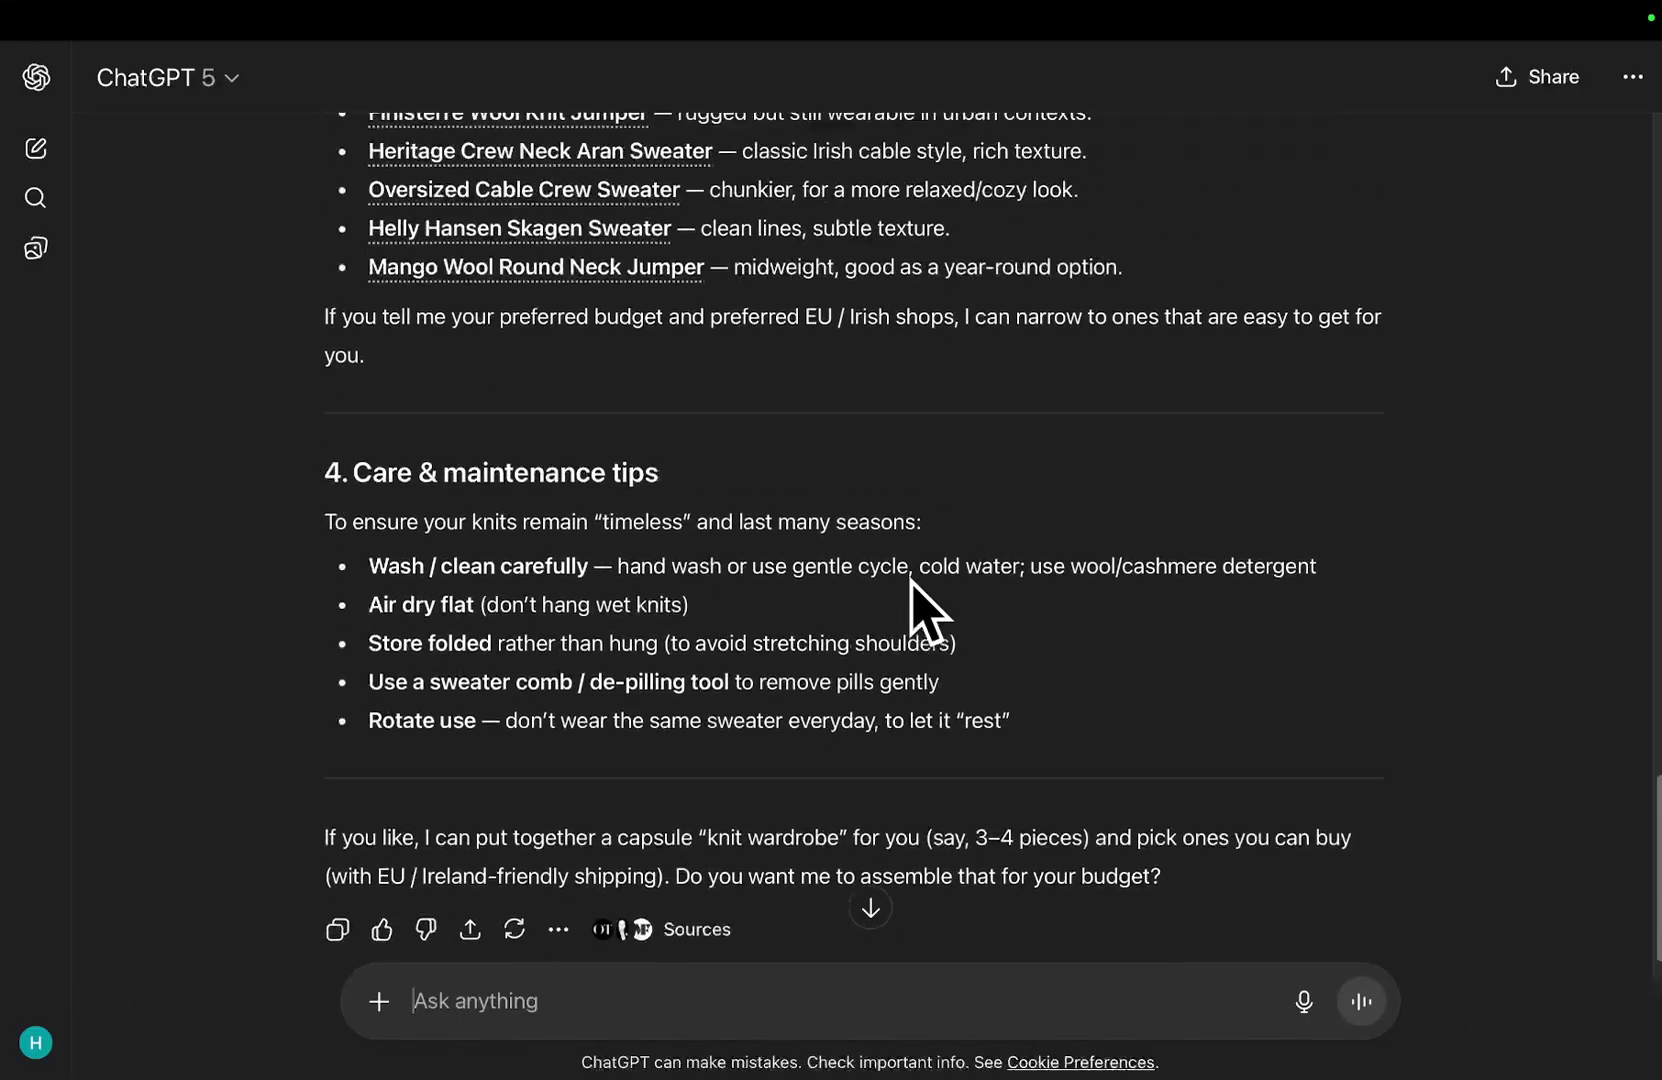
scroll(690, 555, "up", 2)
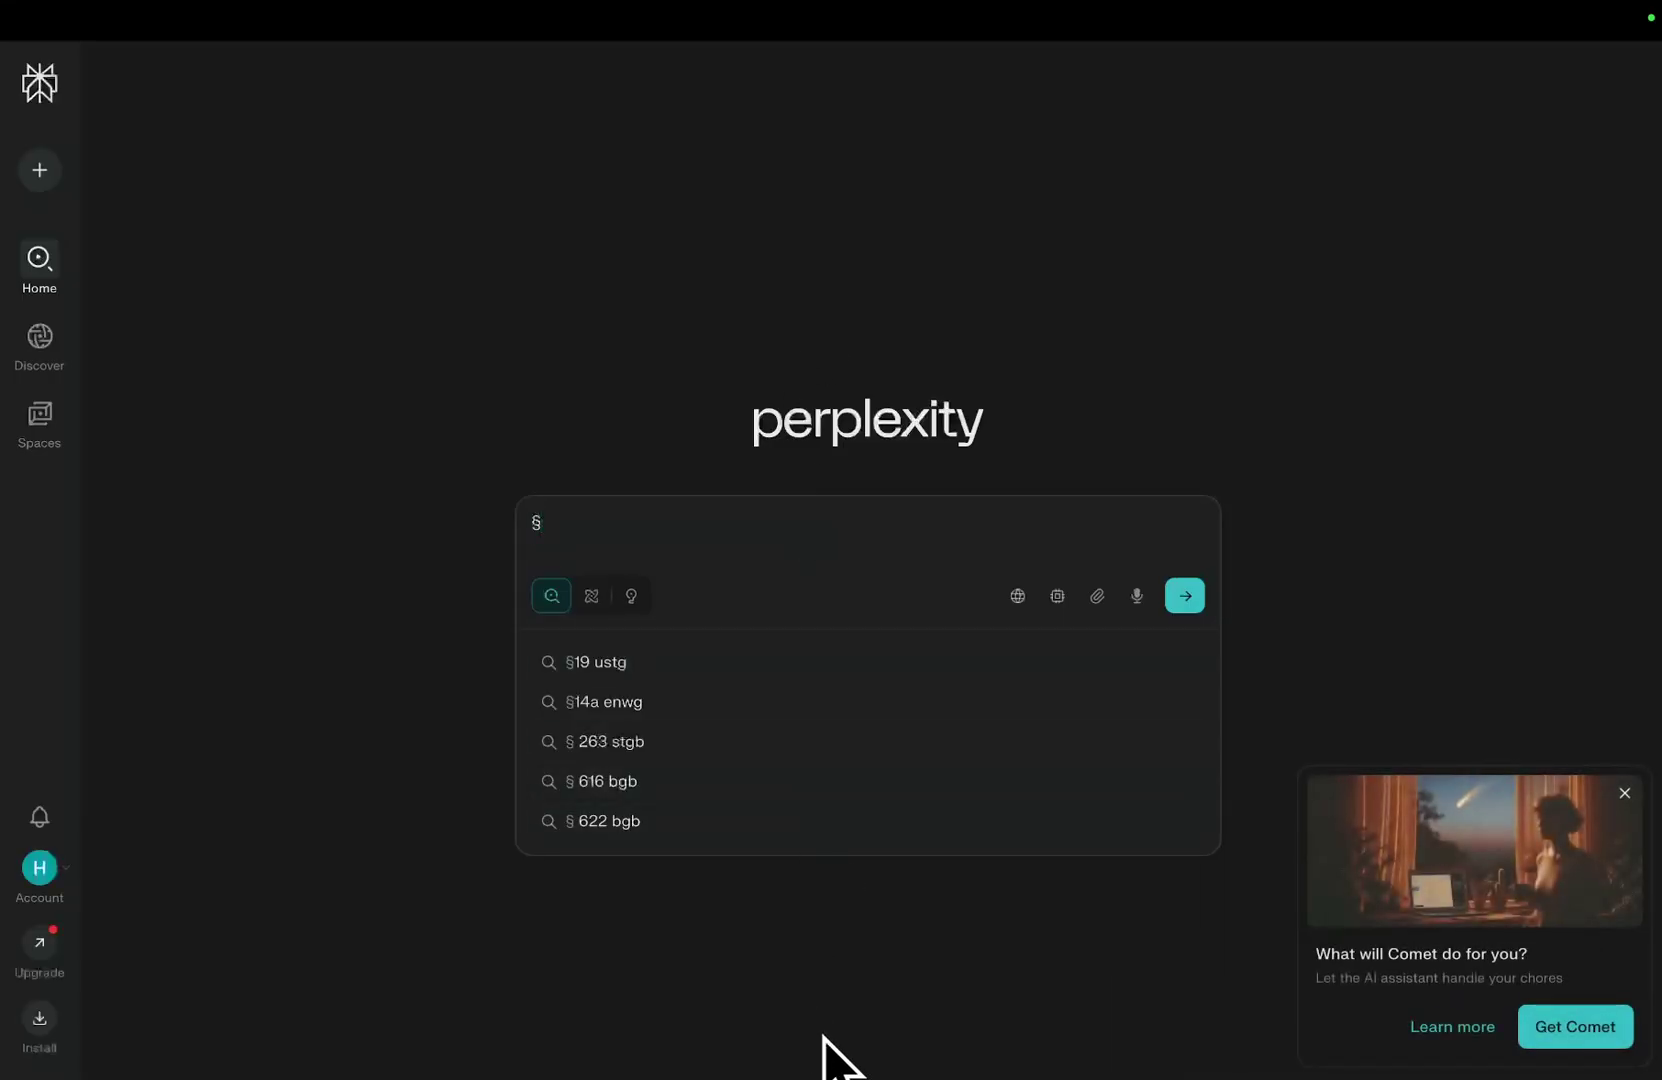
Step: Submit the knit sweaters question to Perplexity, clear the Comet and cookie popups, and review the answer
type("can you help me find some timeless mens knit sweaters that can be dressed up or down?")
key("Return")
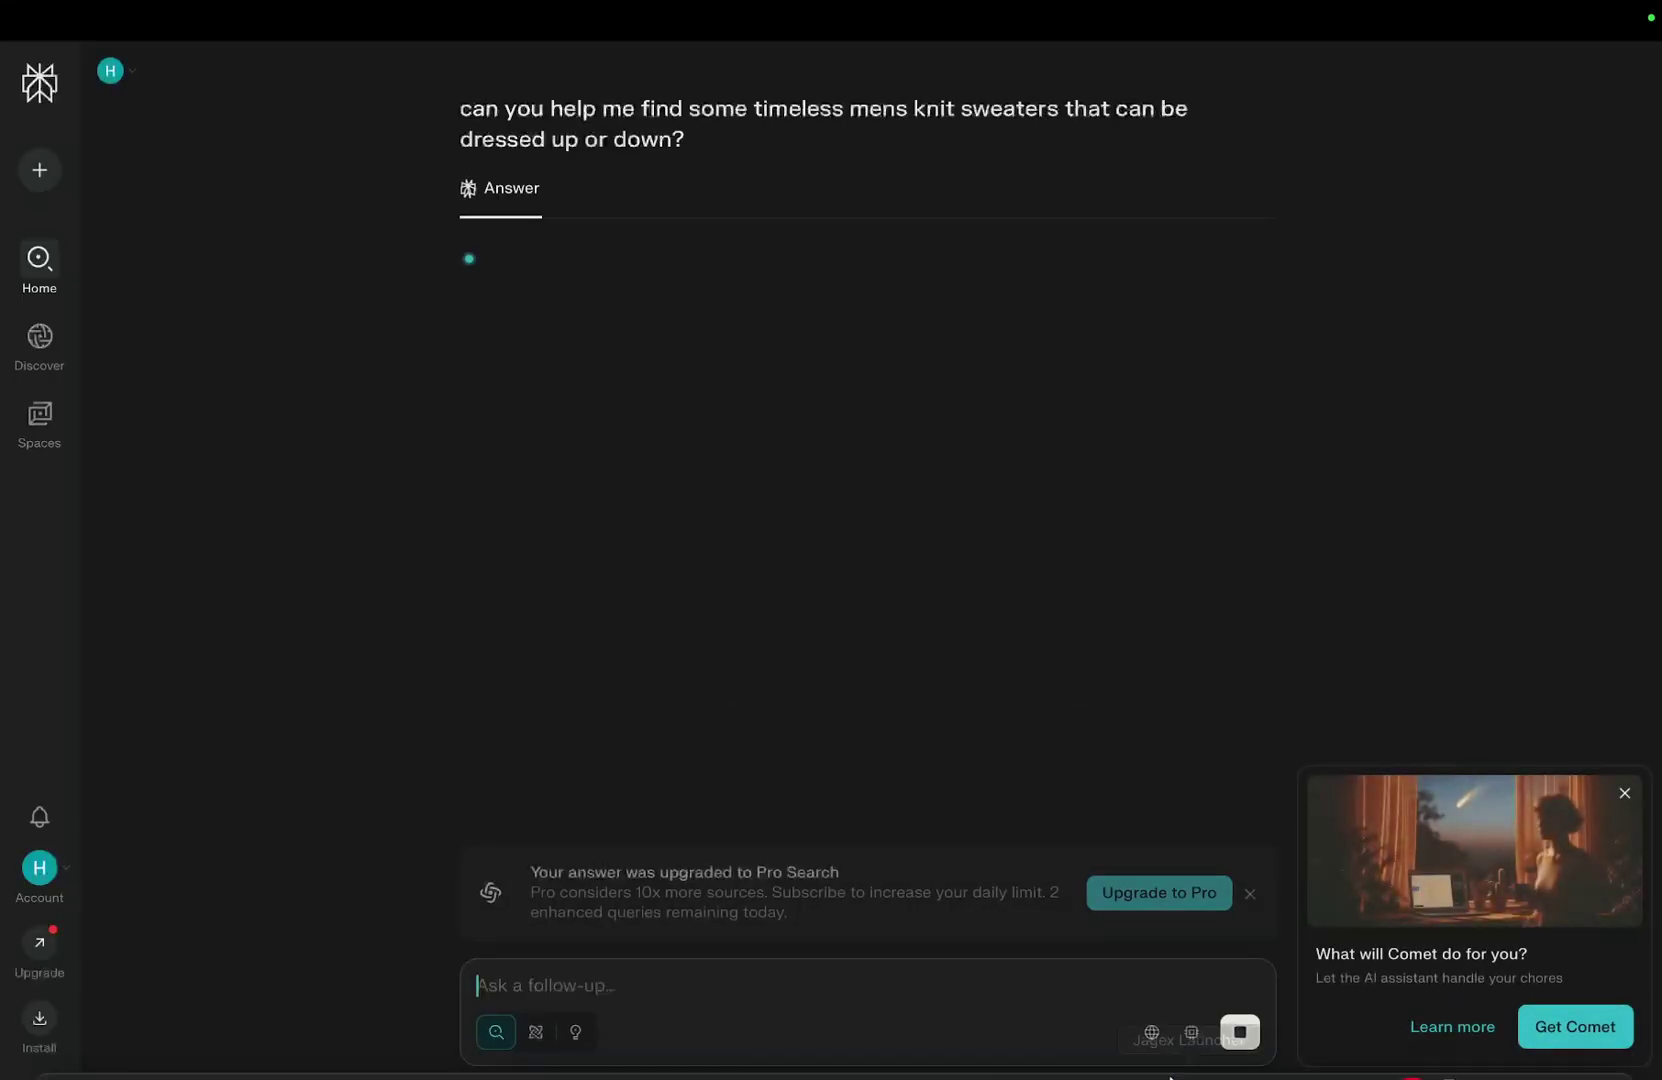
left_click(1623, 792)
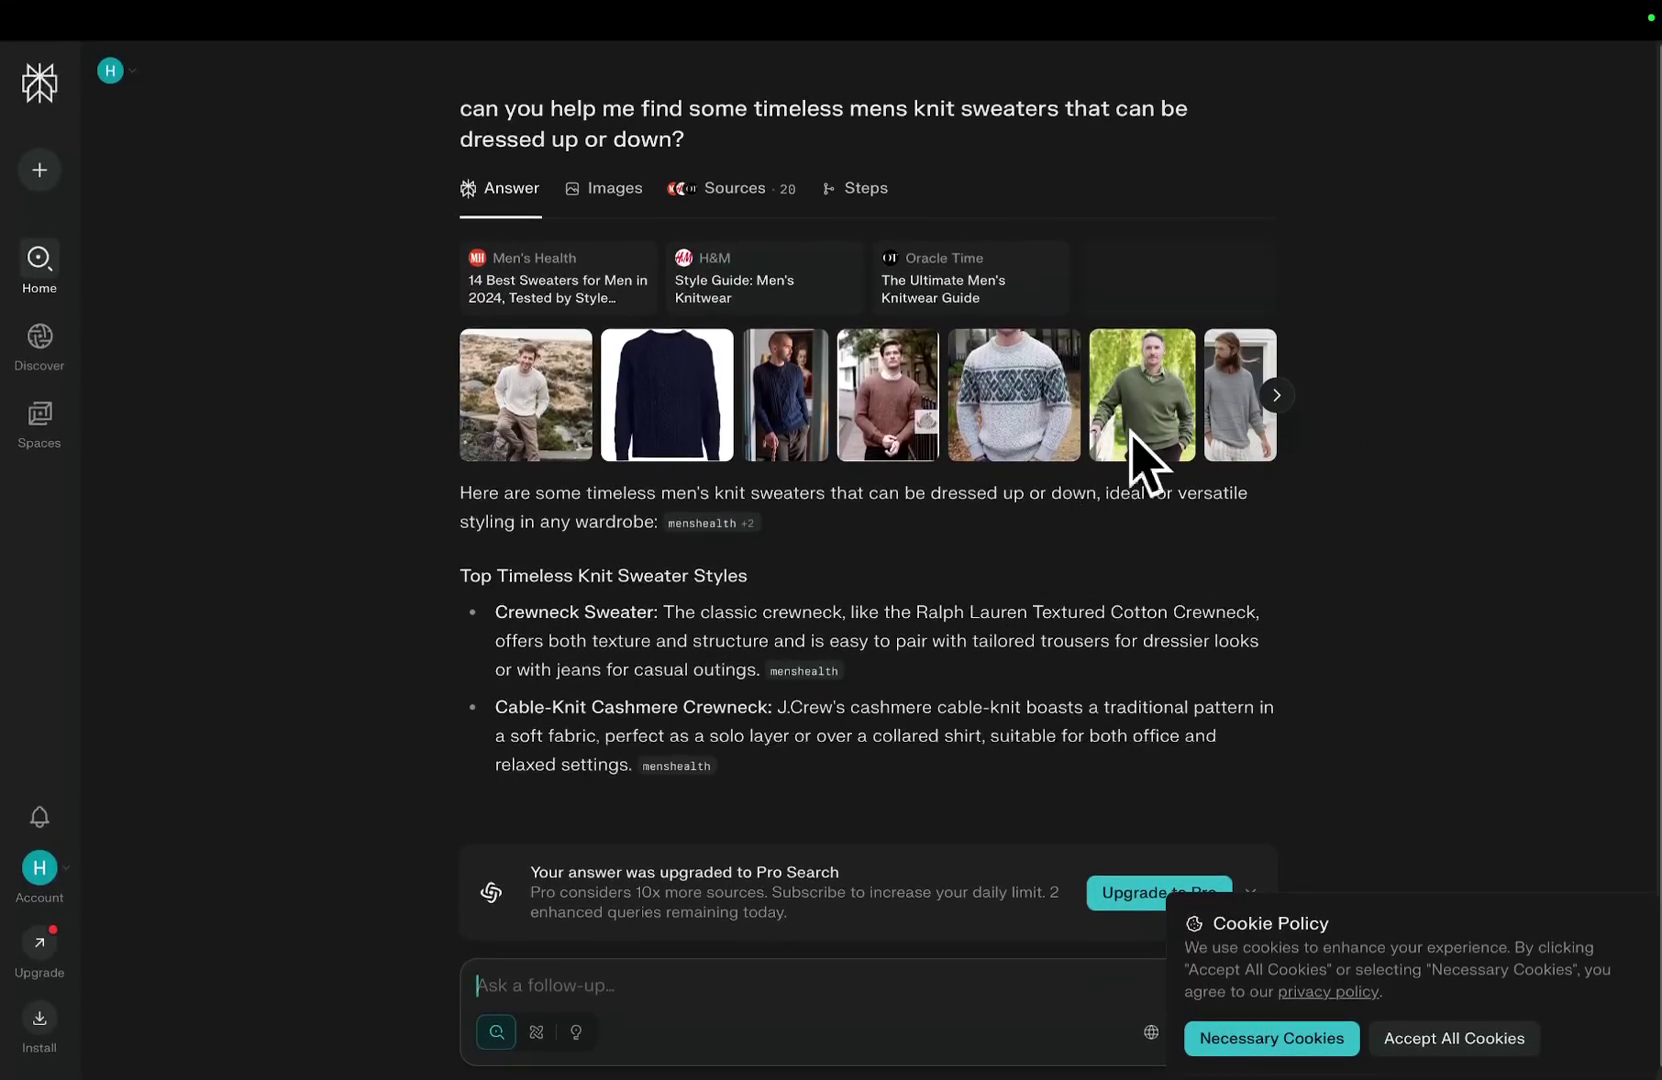
left_click(1398, 1040)
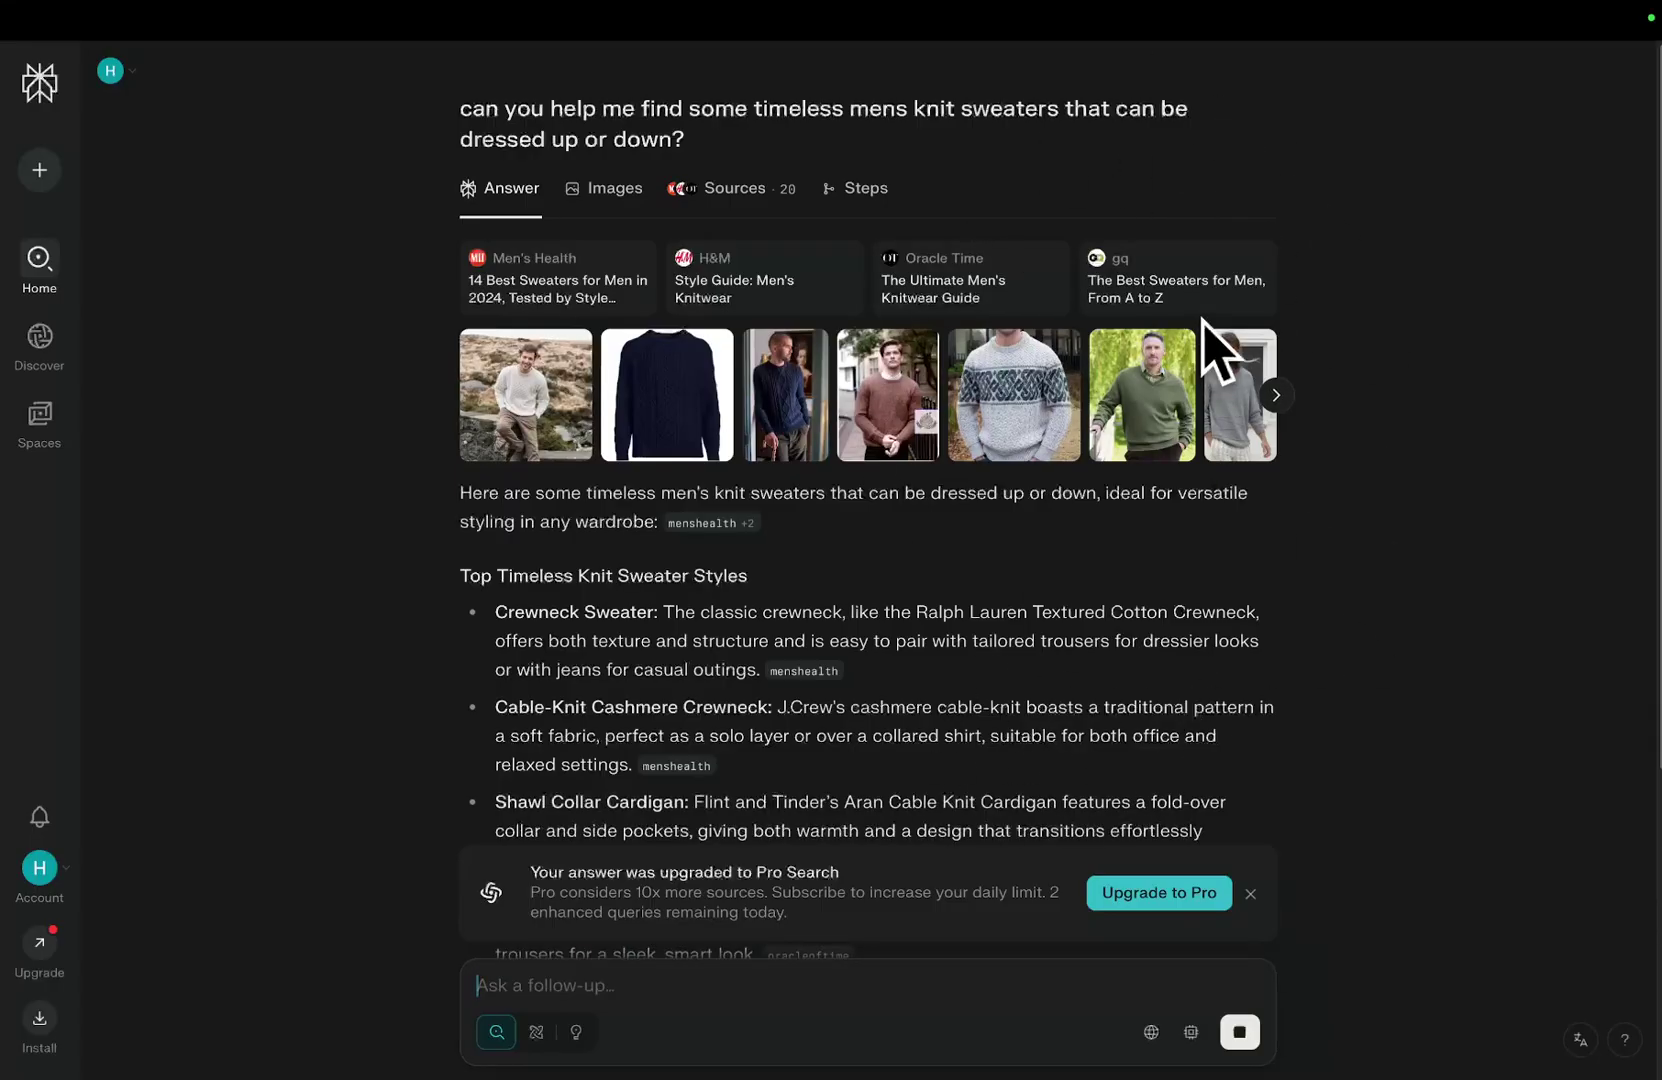
scroll(1076, 445, "down", 6)
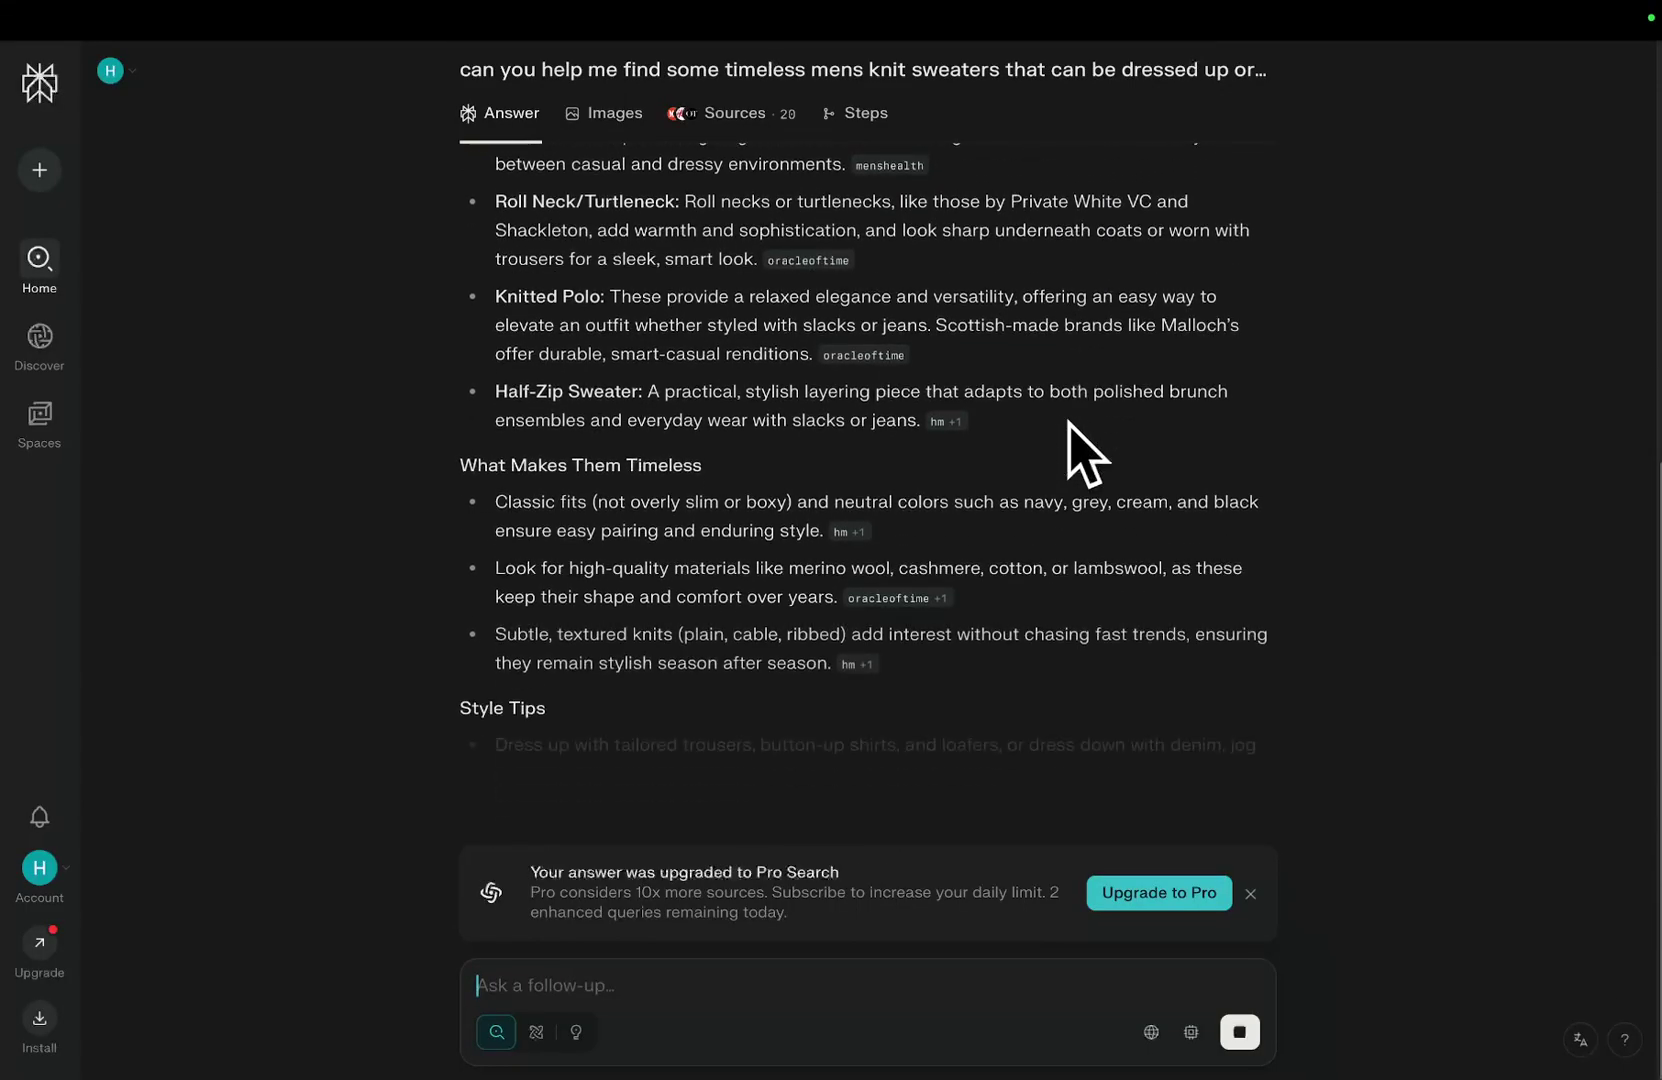
scroll(878, 540, "up", 7)
scroll(878, 540, "down", 3)
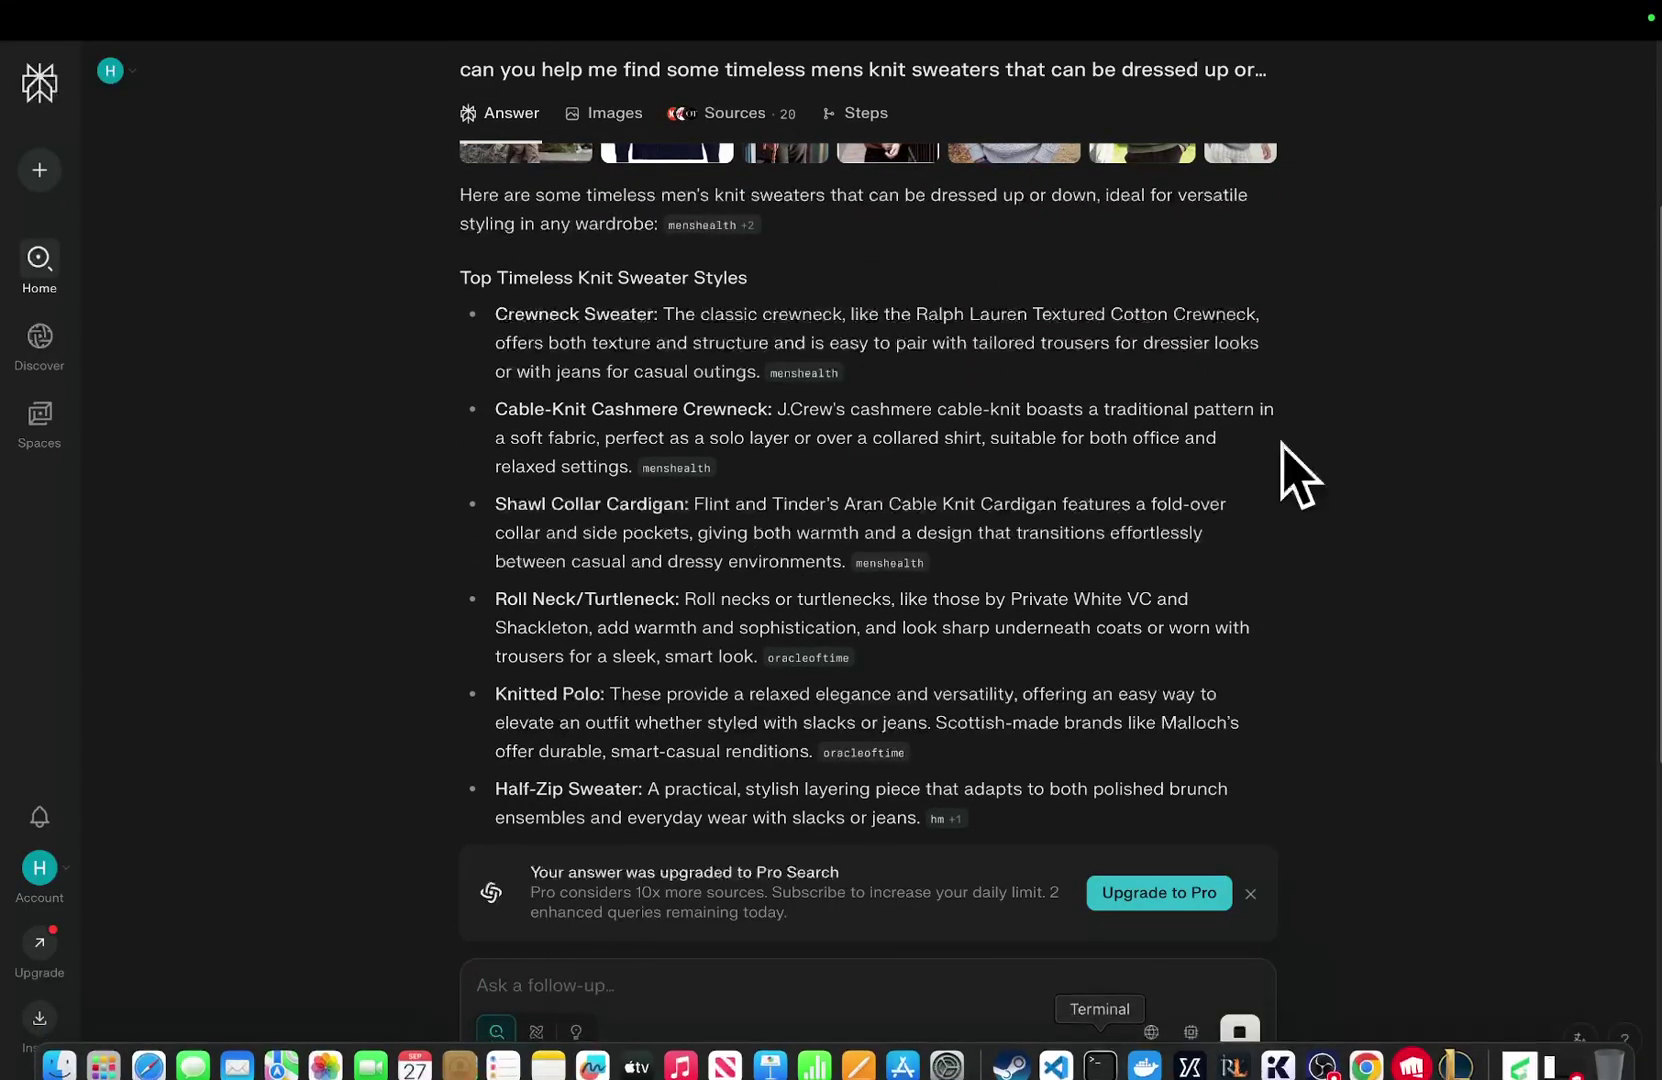
Step: Load the Google homepage from the address bar
mouse_move(1285, 60)
left_click(1054, 68)
type("google.")
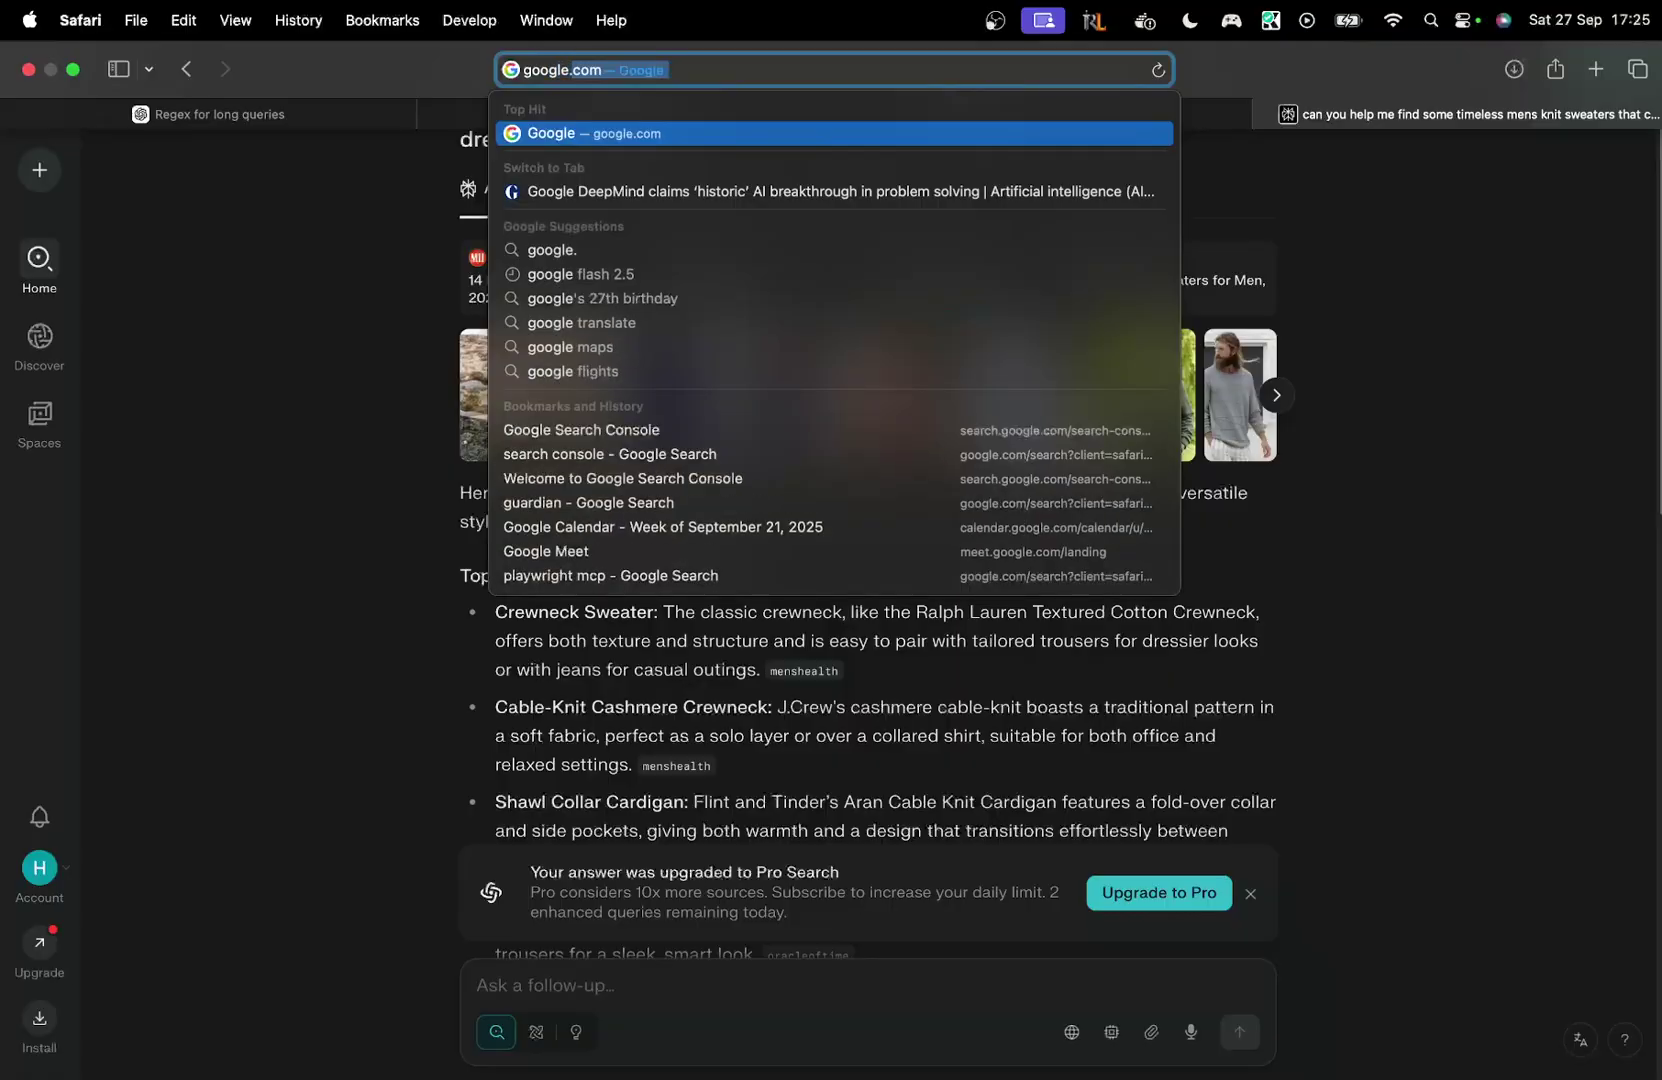
key("Return")
Step: Search Google for 'perplexity api' and open the Introducing the Perplexity Search API article
type("perpe")
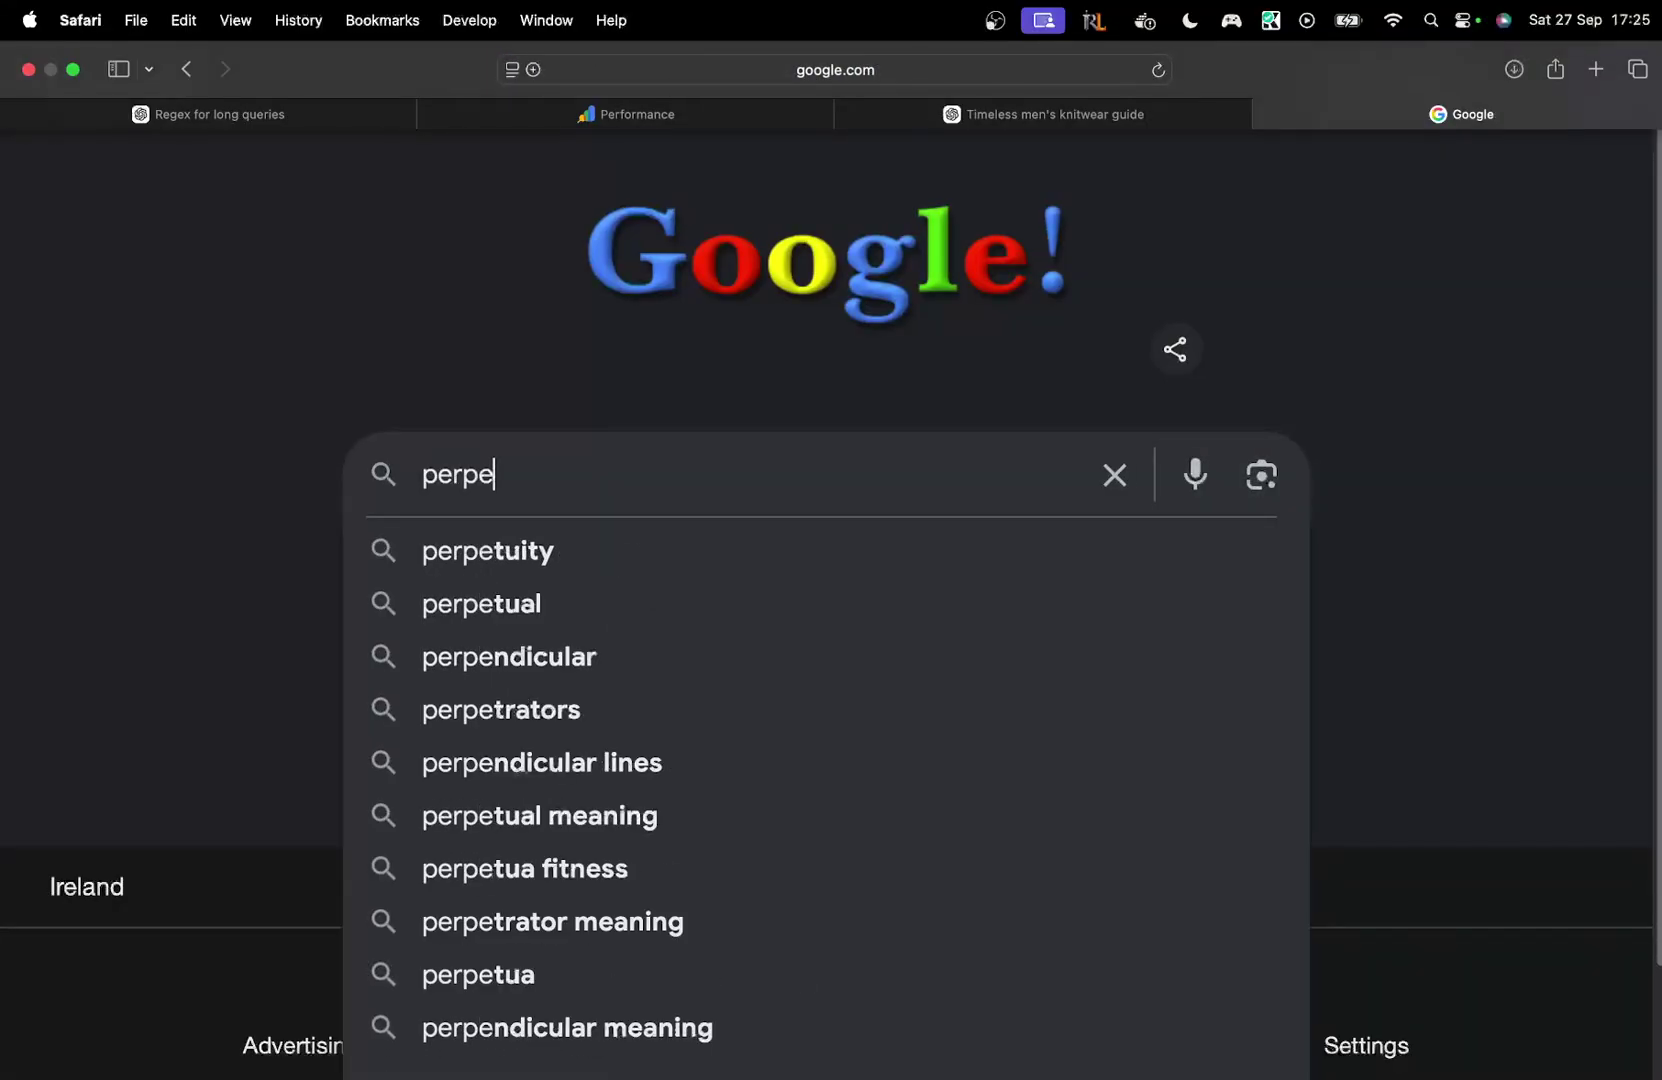
key("BackSpace")
type("lexity api")
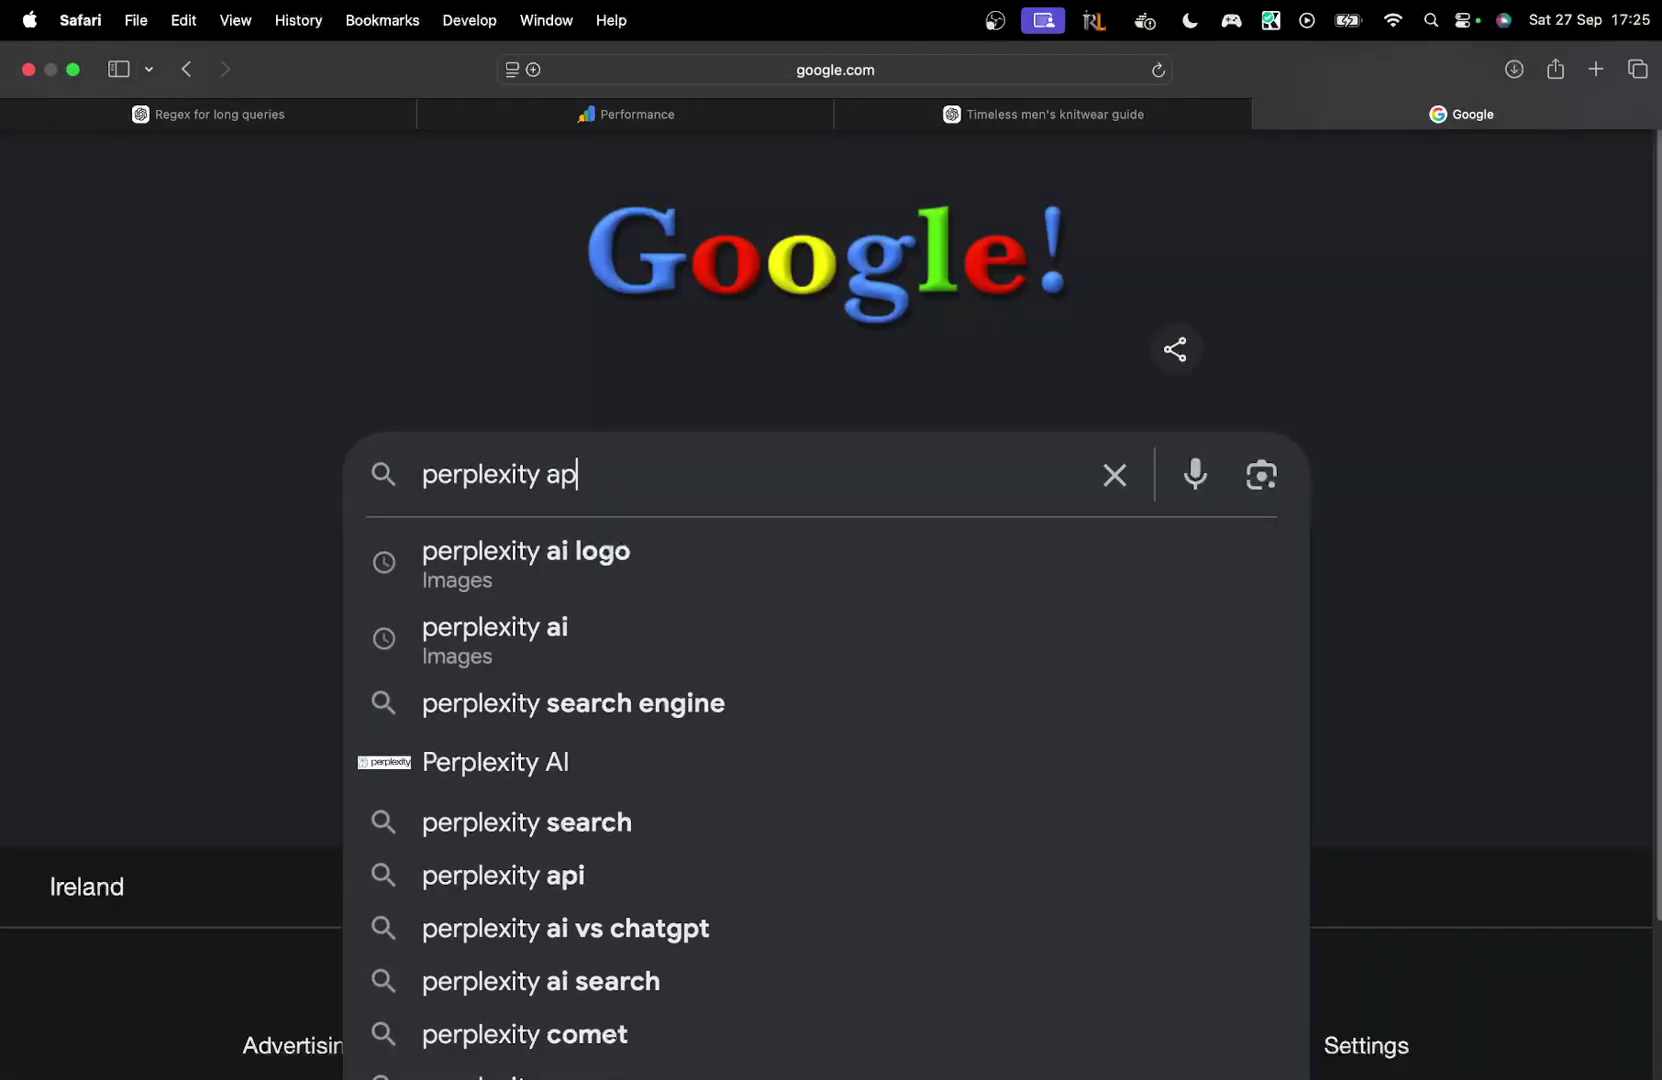
key("Return")
scroll(530, 532, "down", 10)
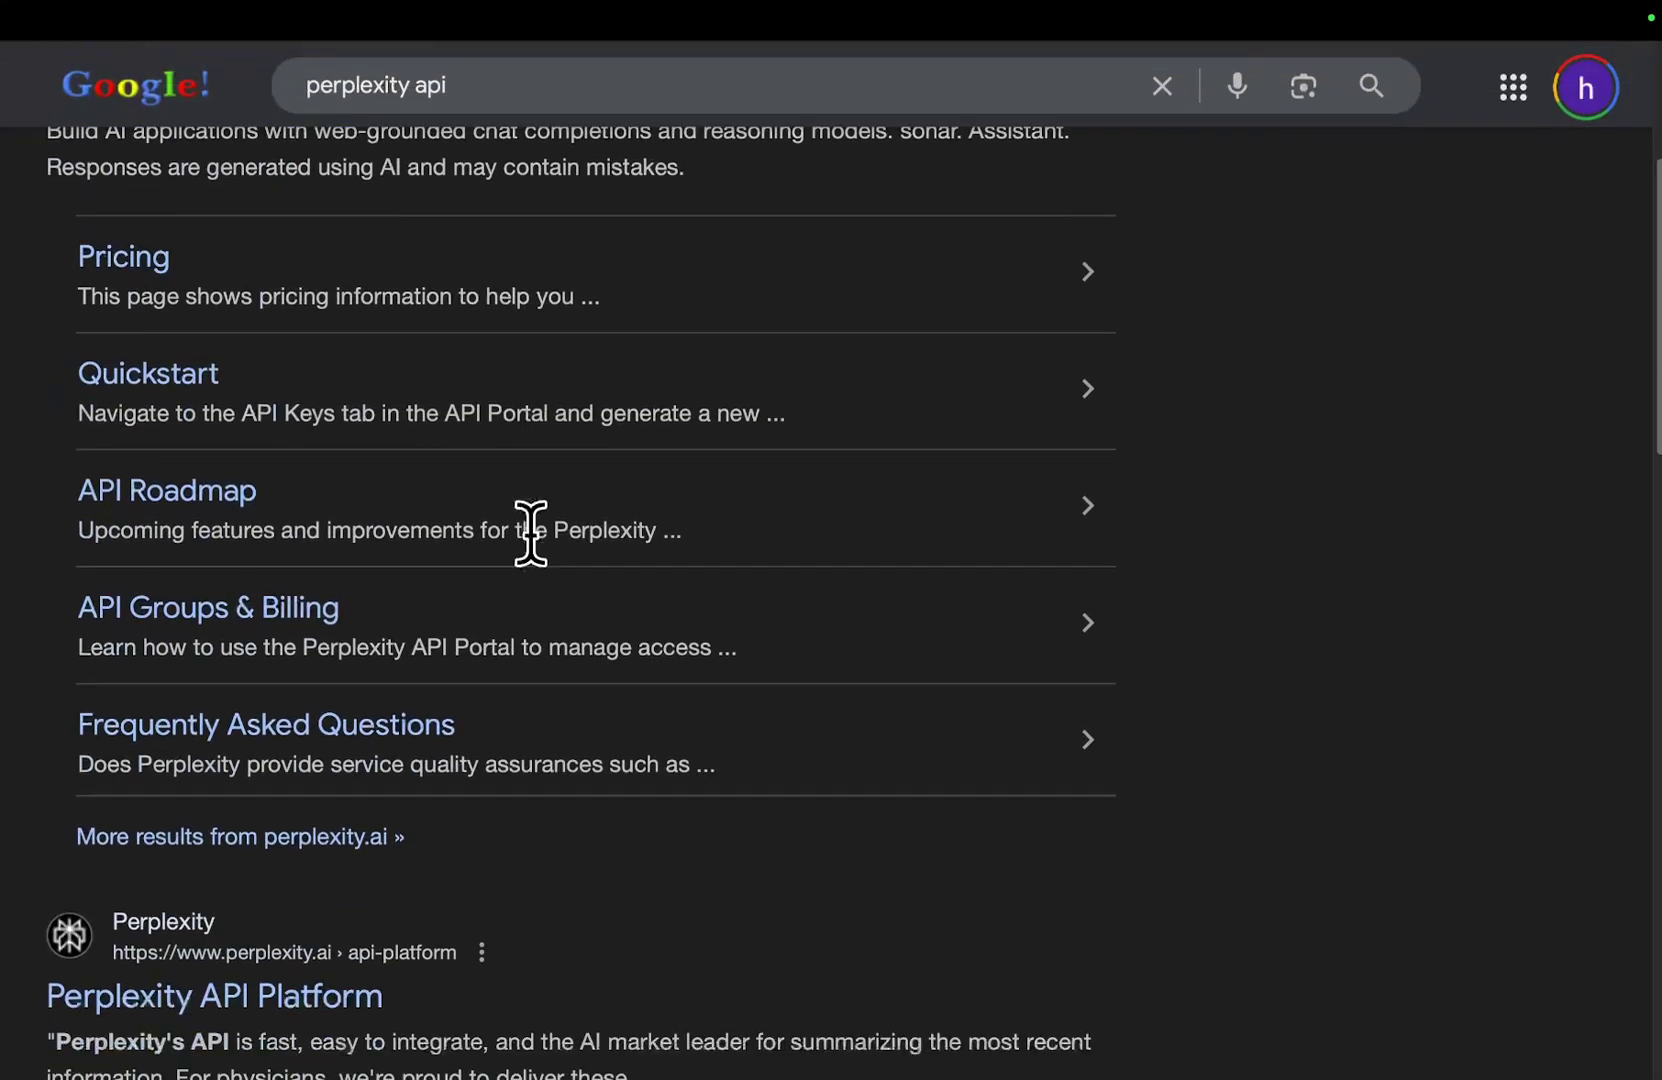
scroll(530, 560, "down", 2)
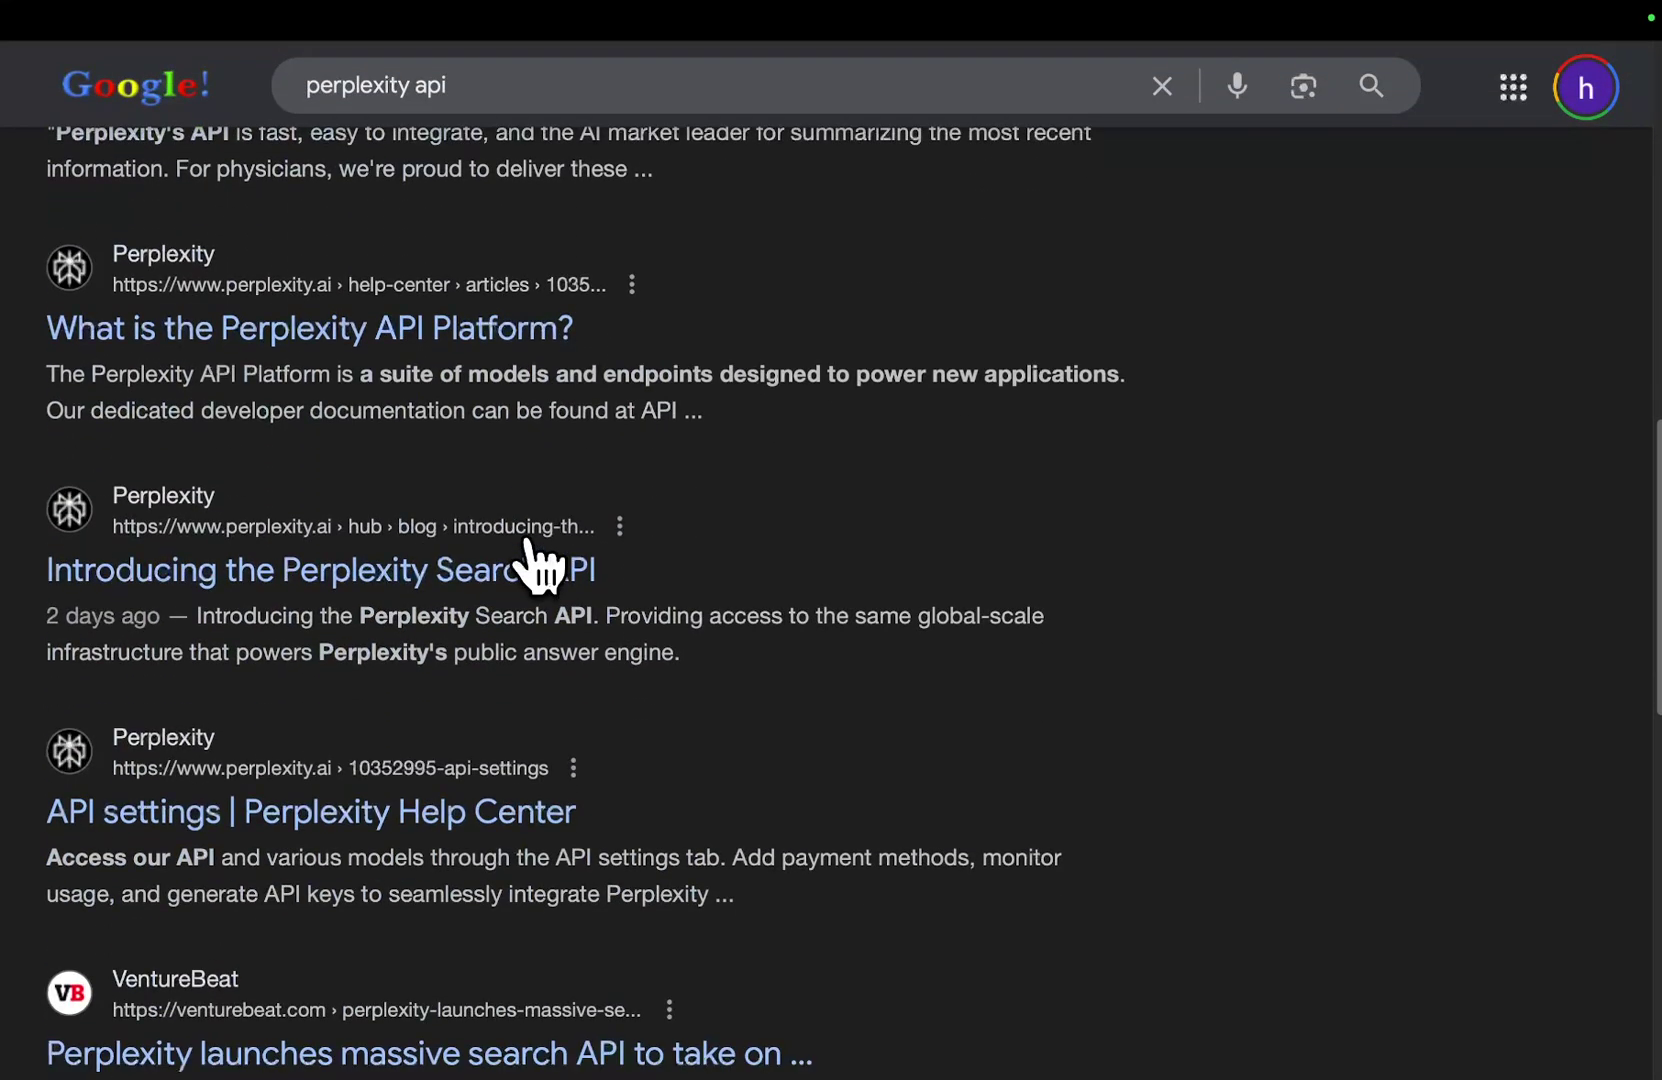
left_click(438, 598)
Step: Scroll through the opening of the Perplexity Search API announcement post
scroll(660, 668, "down", 4)
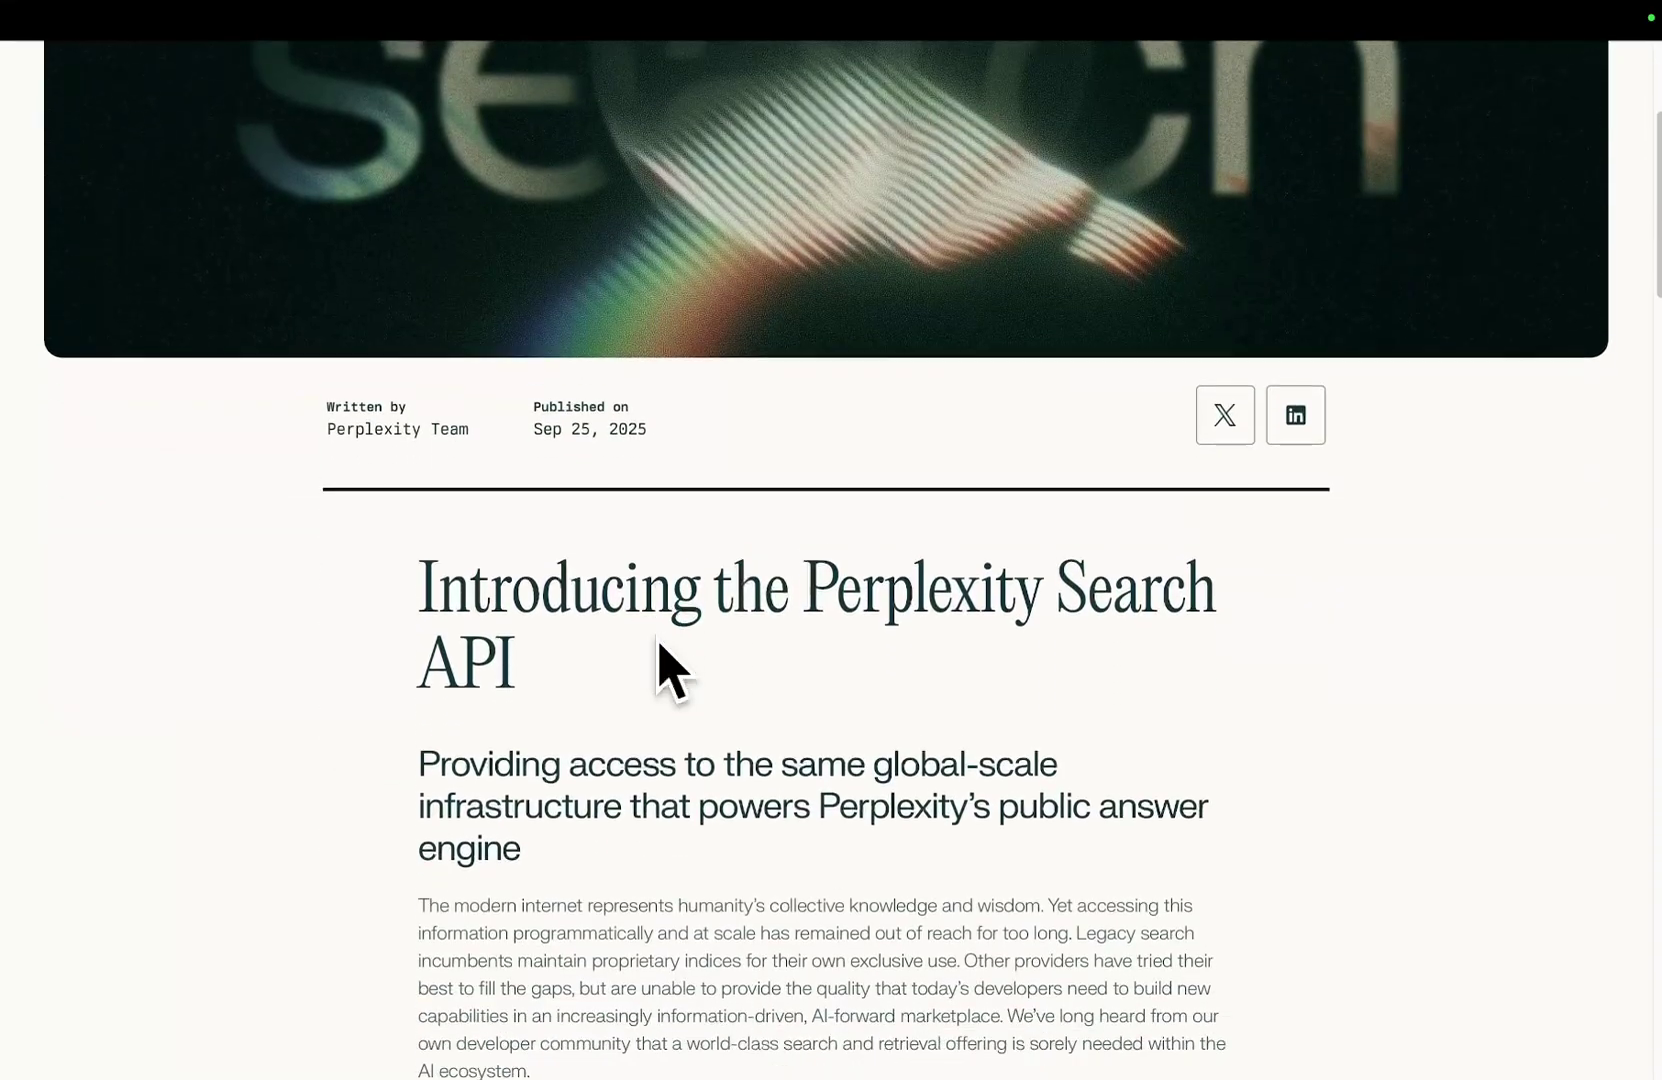
scroll(690, 503, "down", 2)
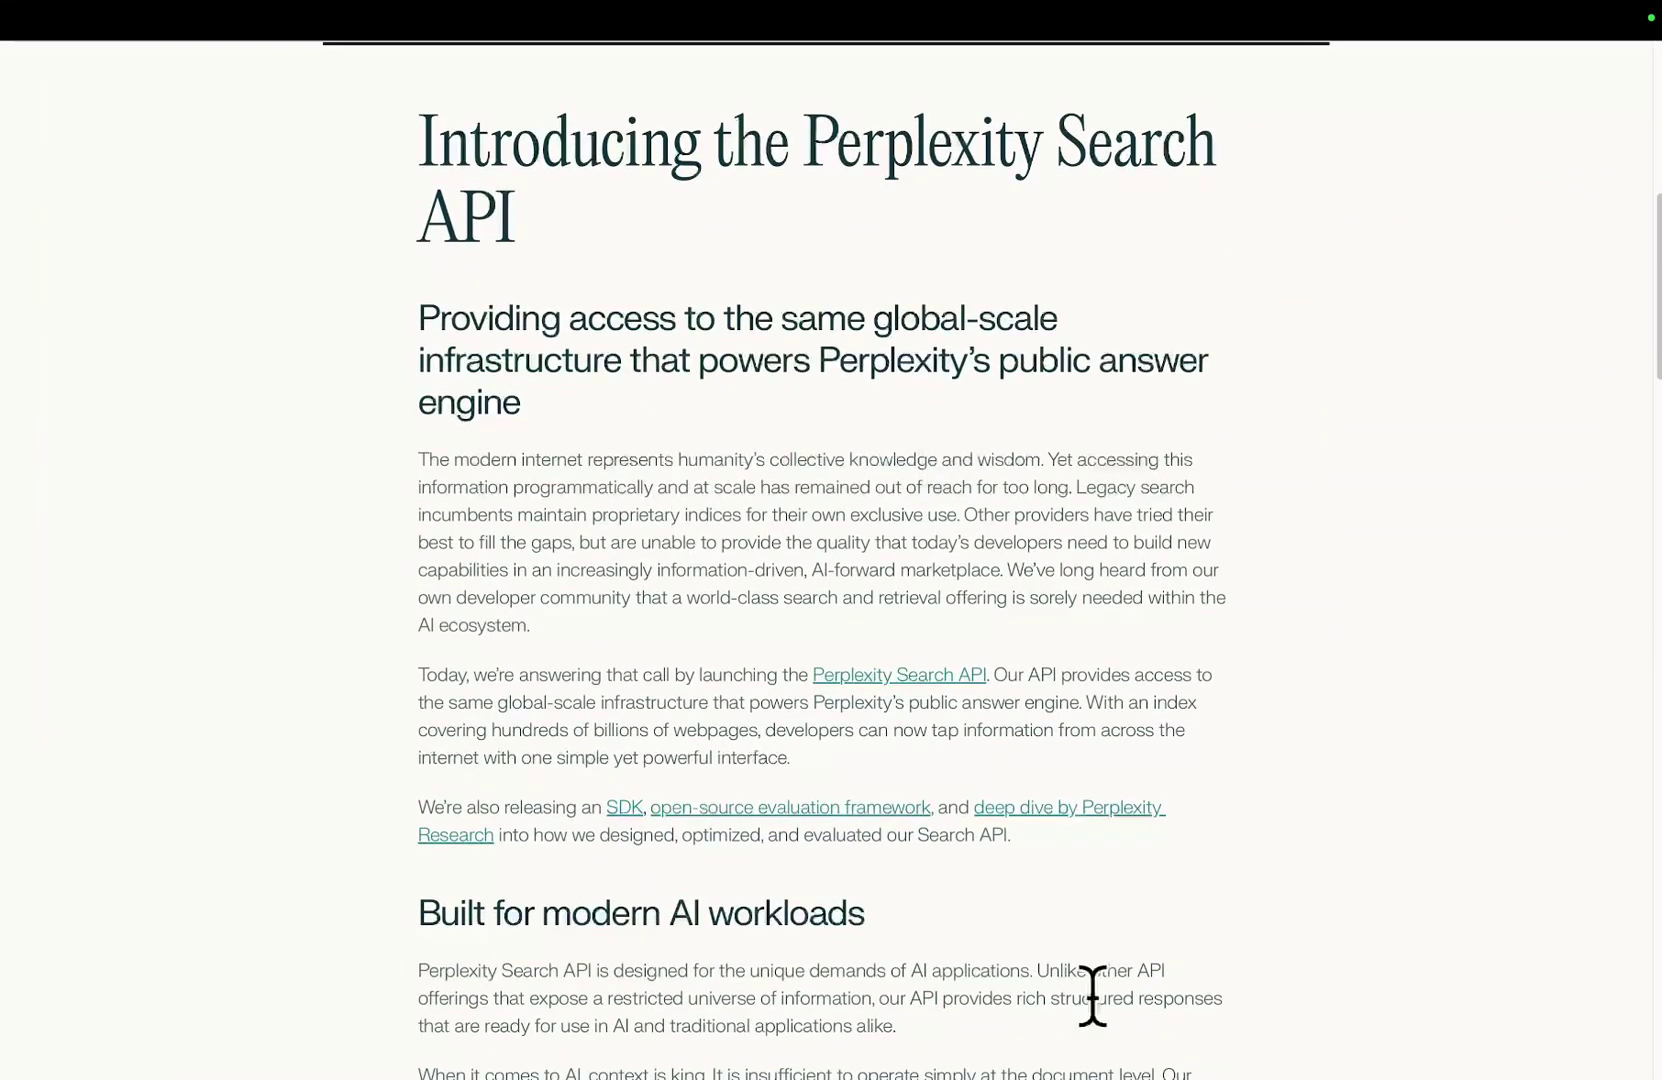
scroll(1075, 690, "down", 1)
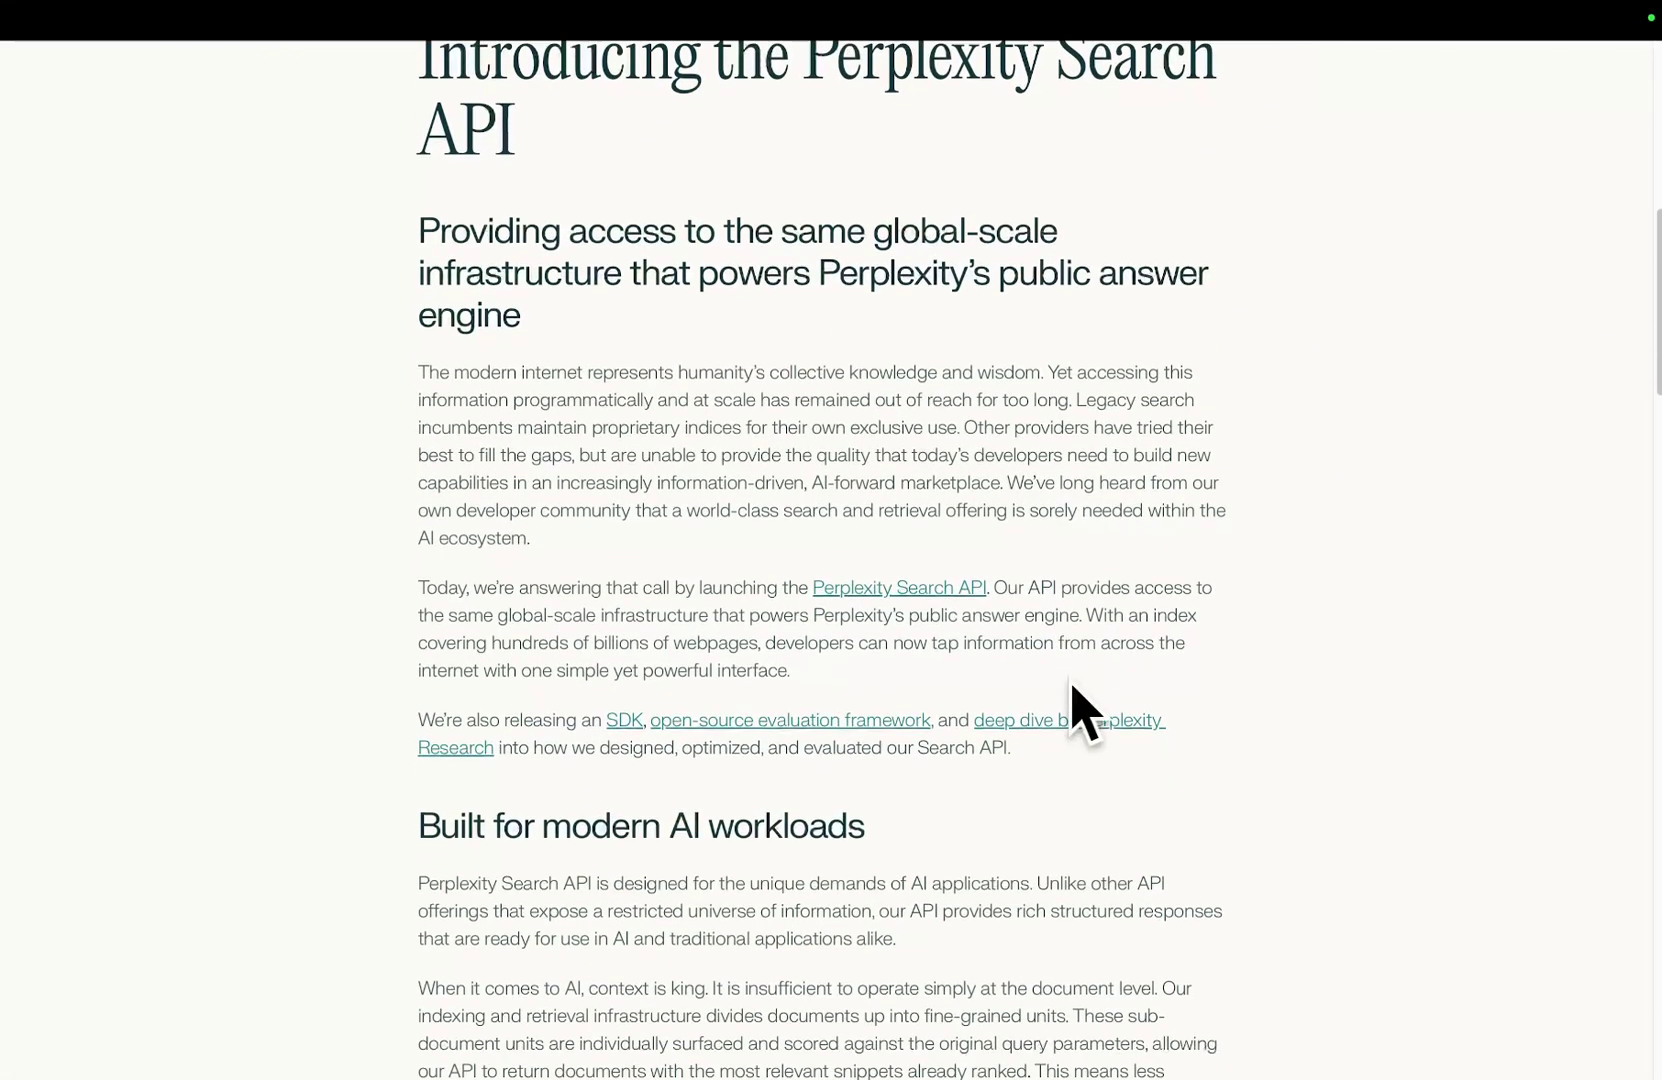
scroll(930, 622, "down", 6)
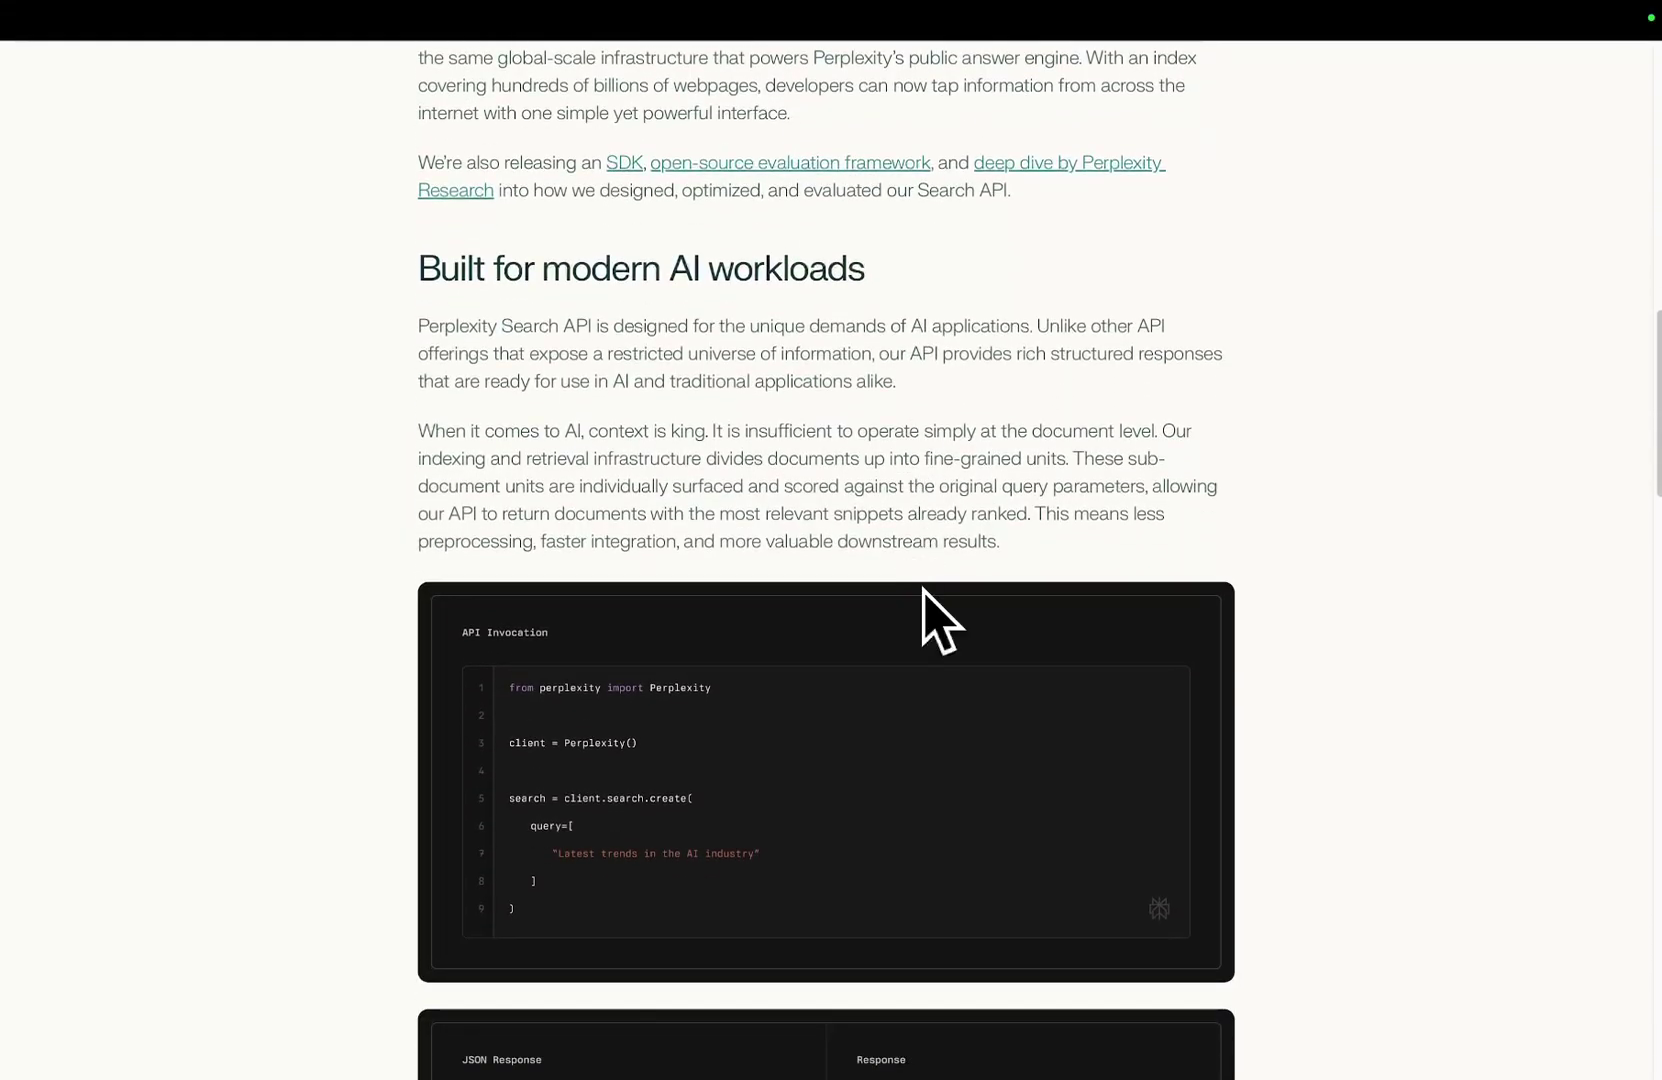
scroll(948, 405, "down", 1)
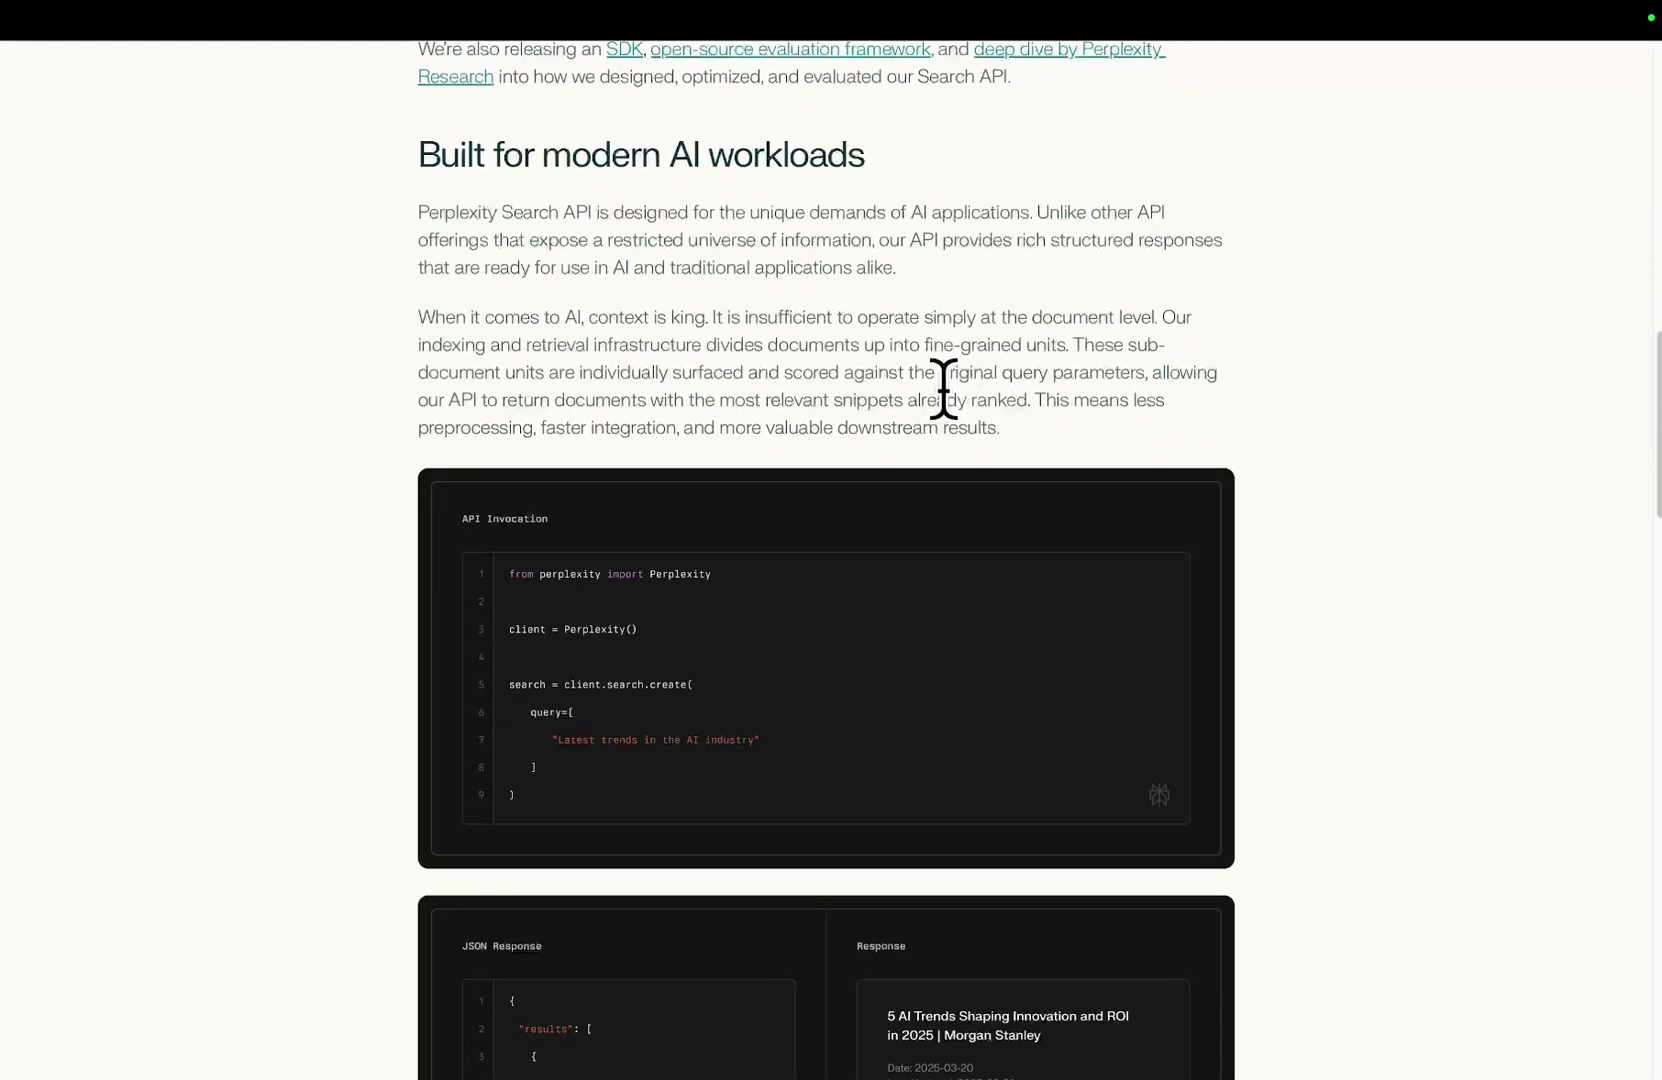
scroll(943, 389, "up", 7)
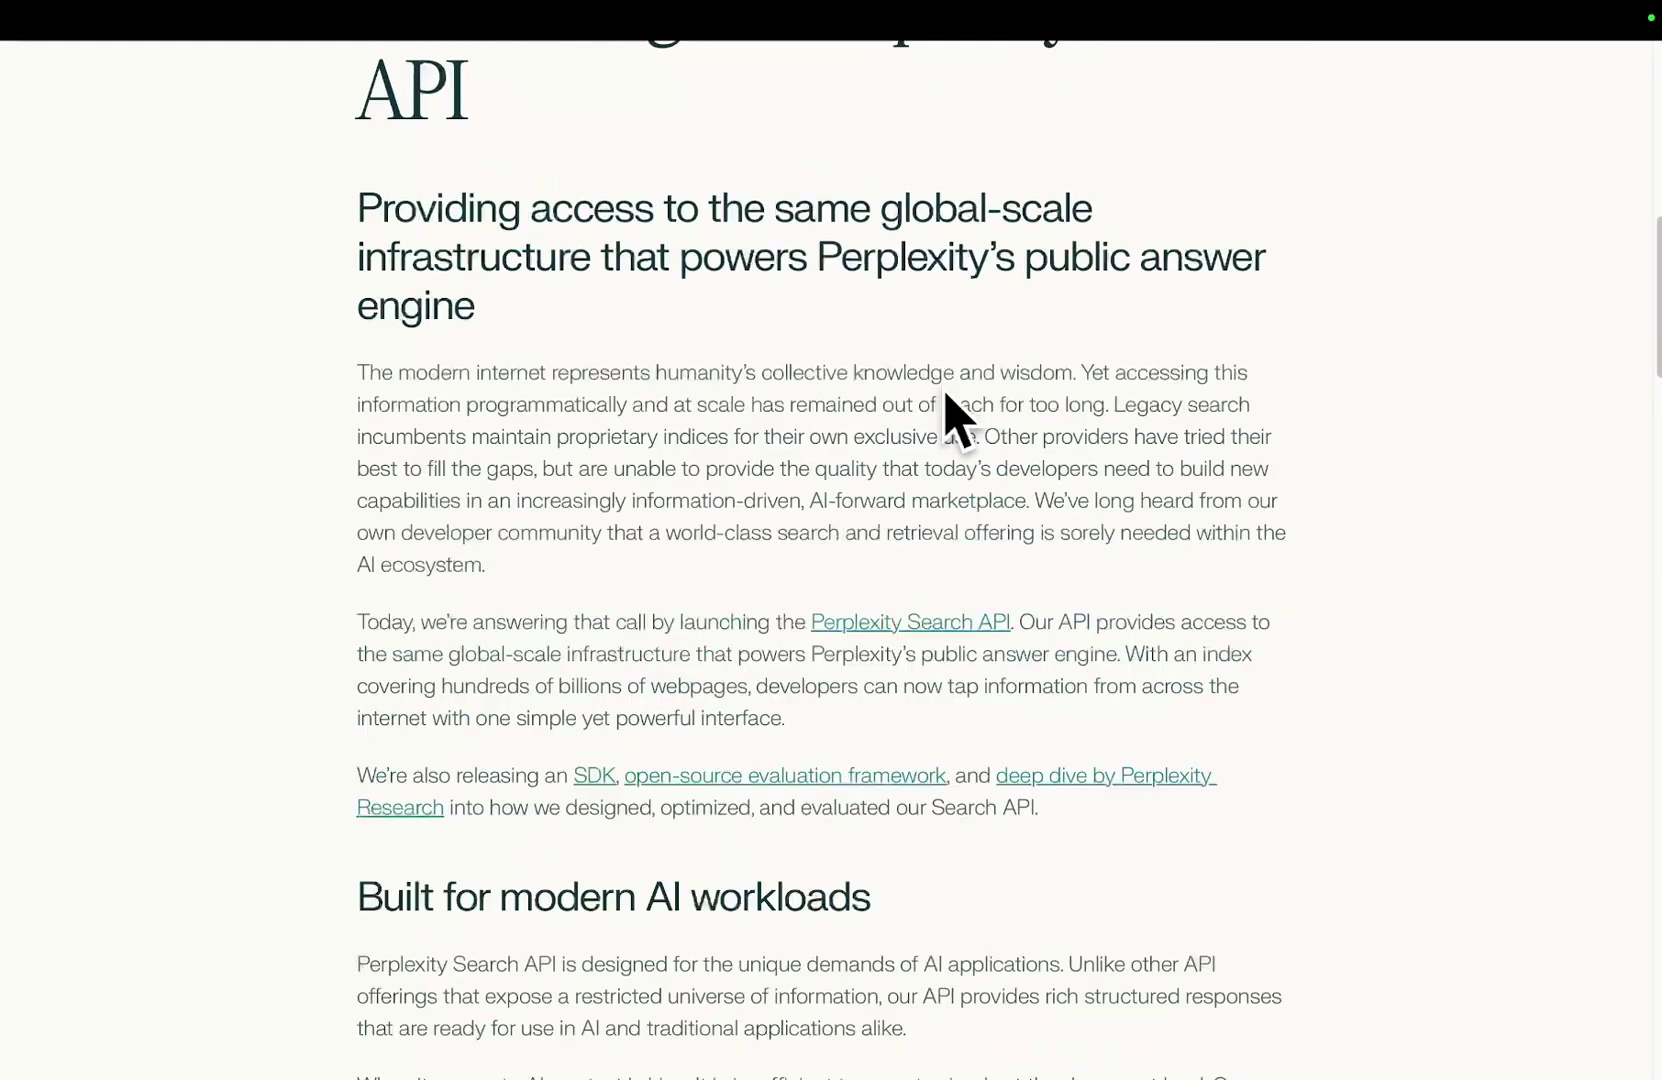
Step: Zoom in the page and read through the code samples and charts down to the closing links
key("super+equal")
scroll(957, 419, "up", 12)
scroll(872, 402, "down", 5)
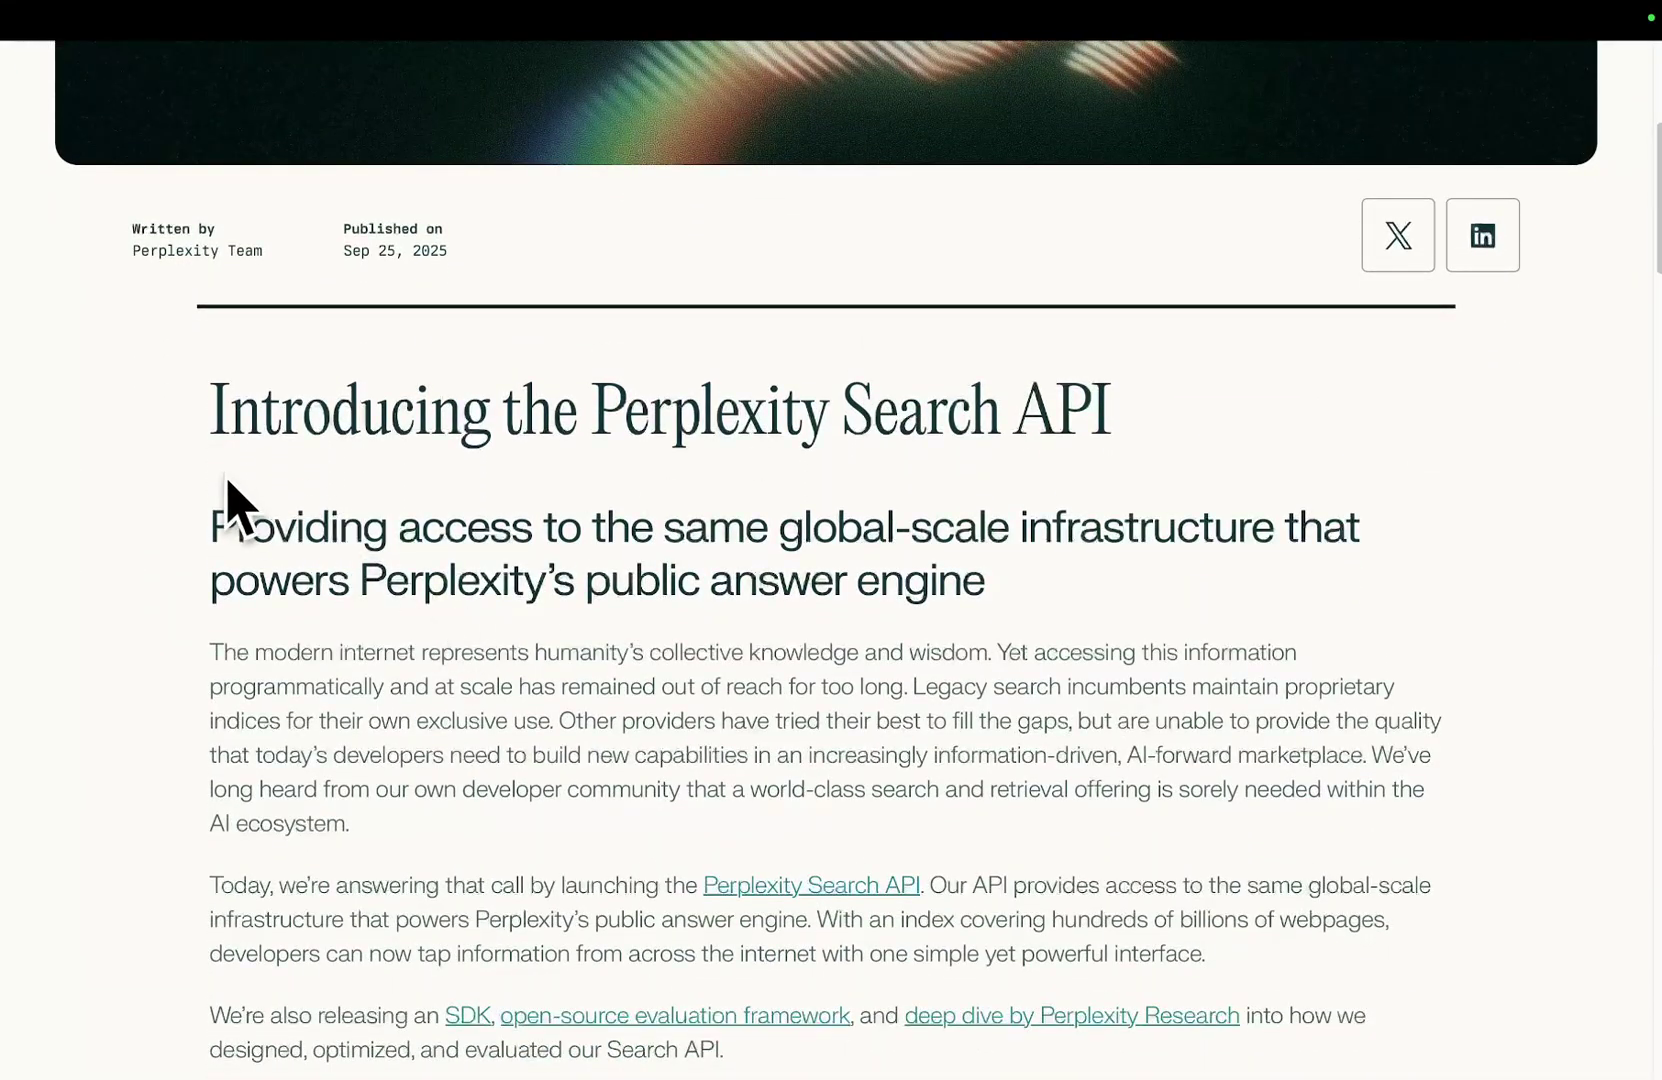
scroll(737, 658, "down", 2)
scroll(660, 741, "down", 12)
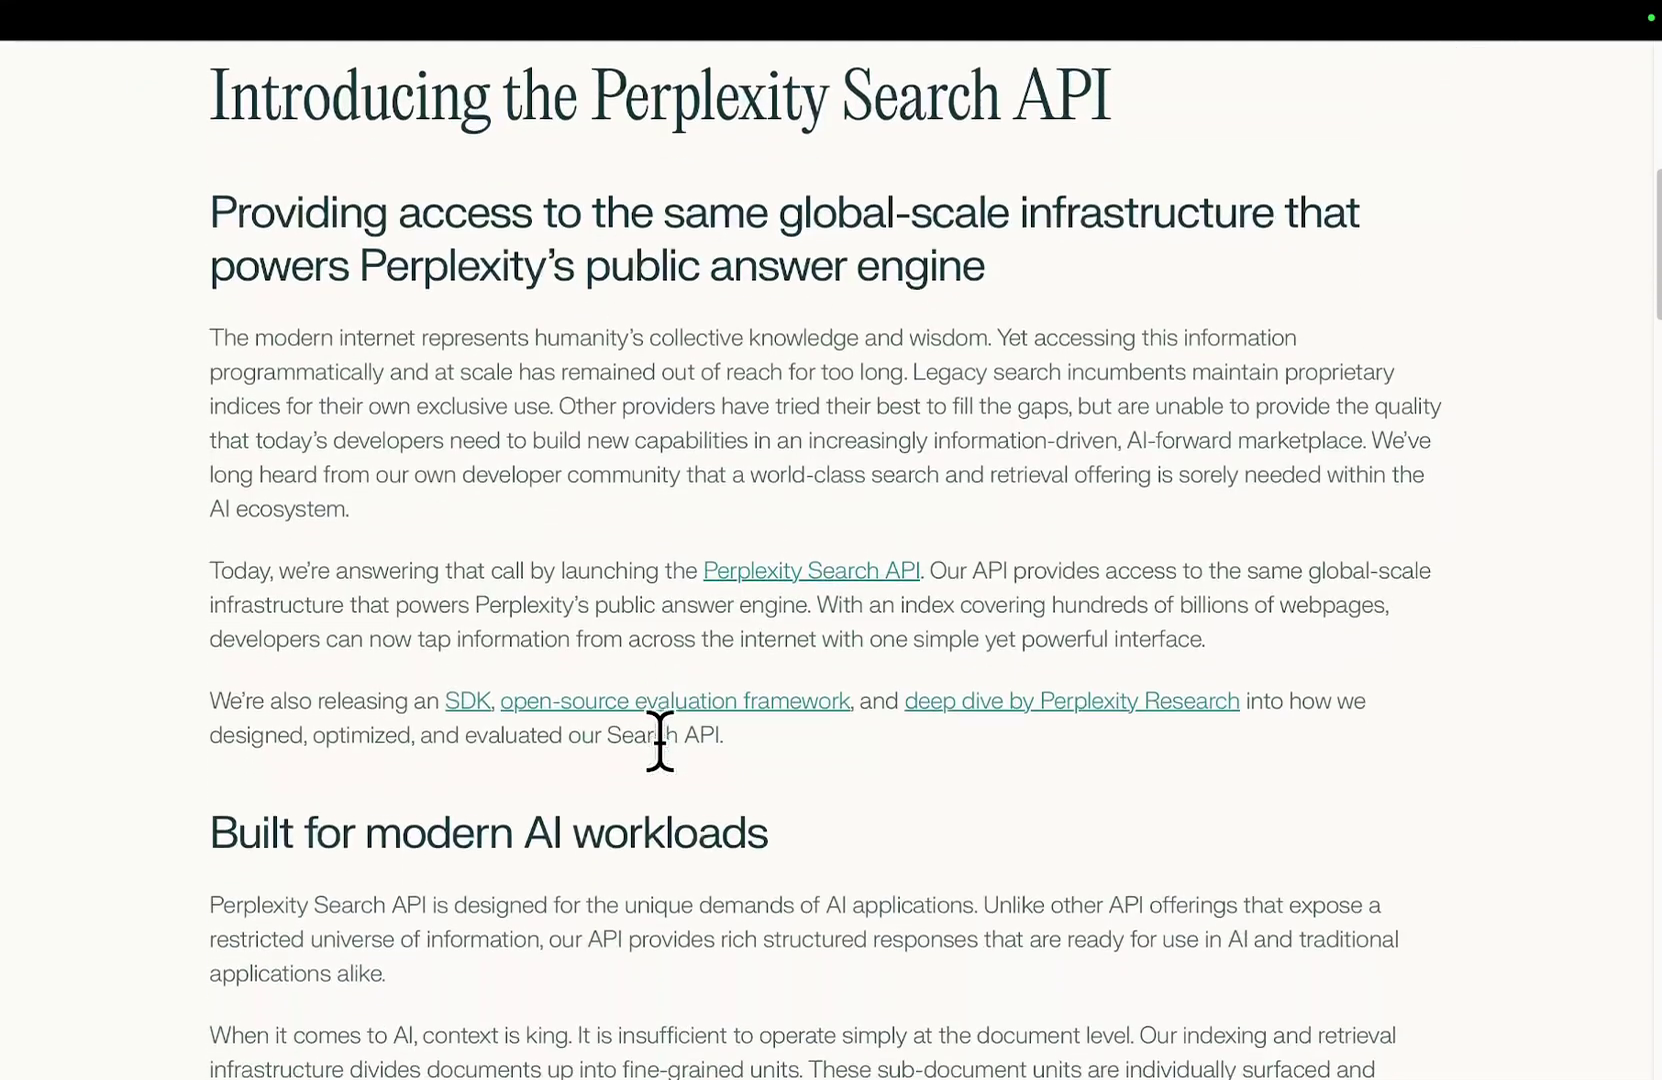
scroll(660, 741, "down", 8)
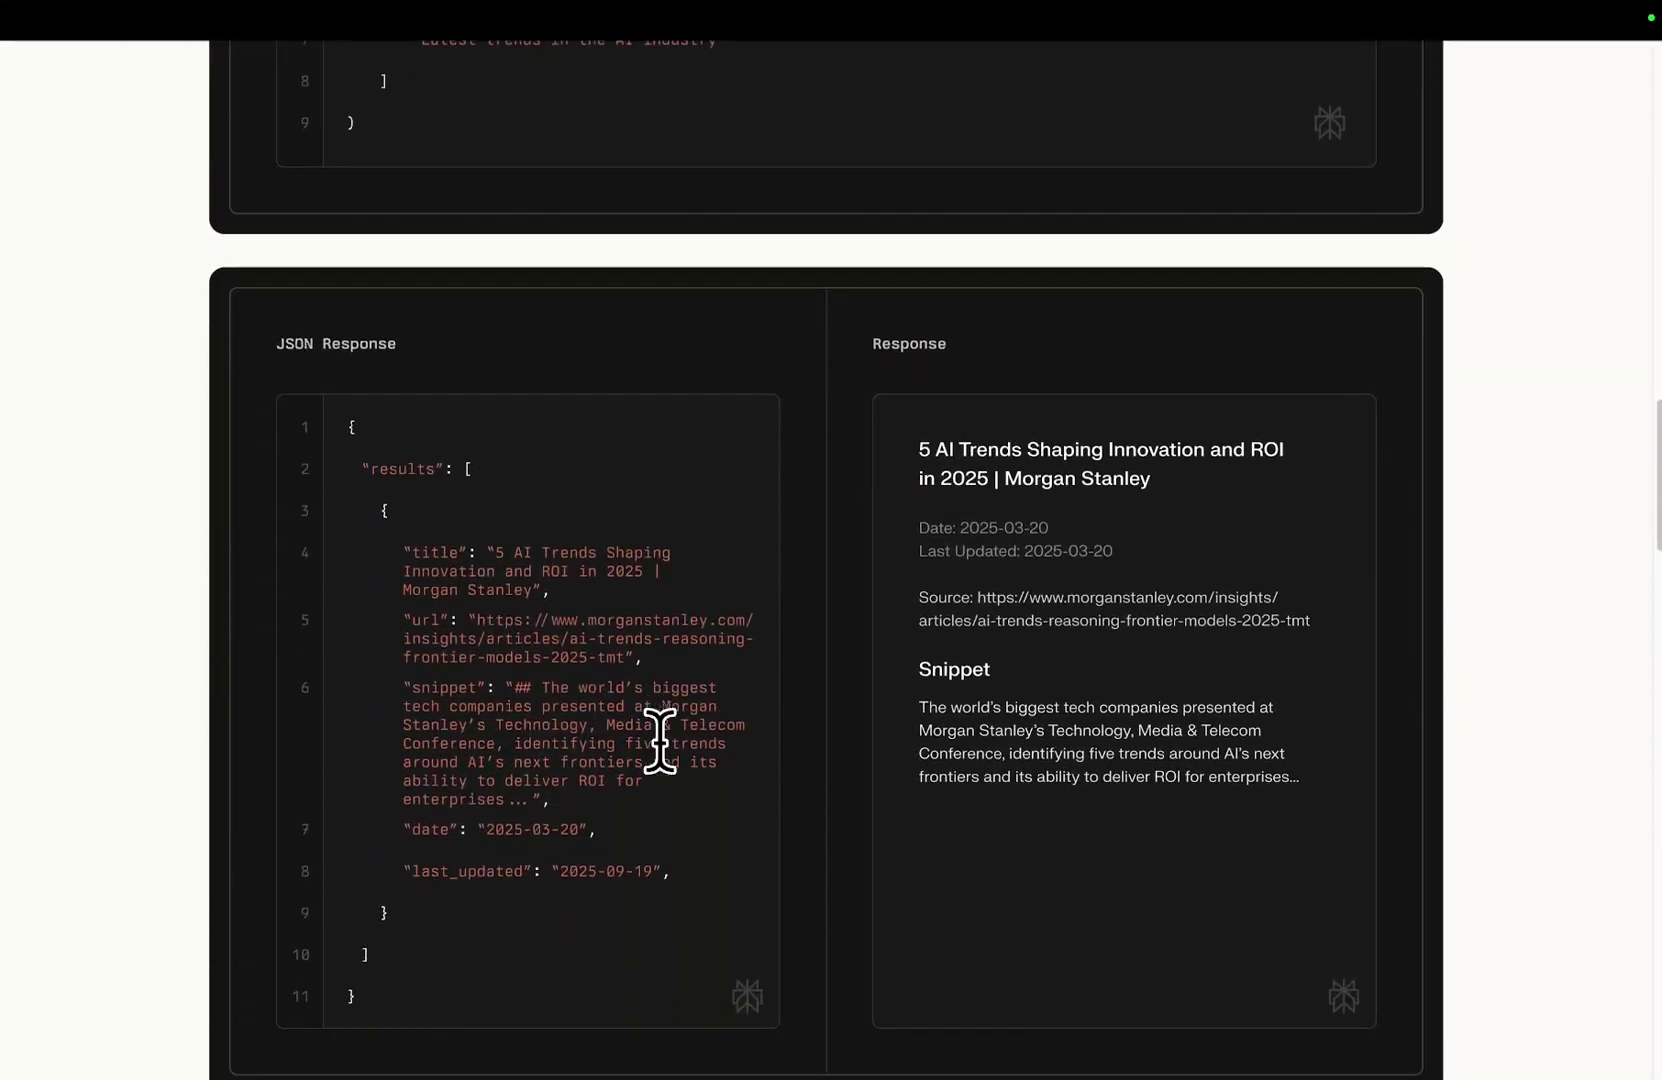
scroll(925, 720, "down", 10)
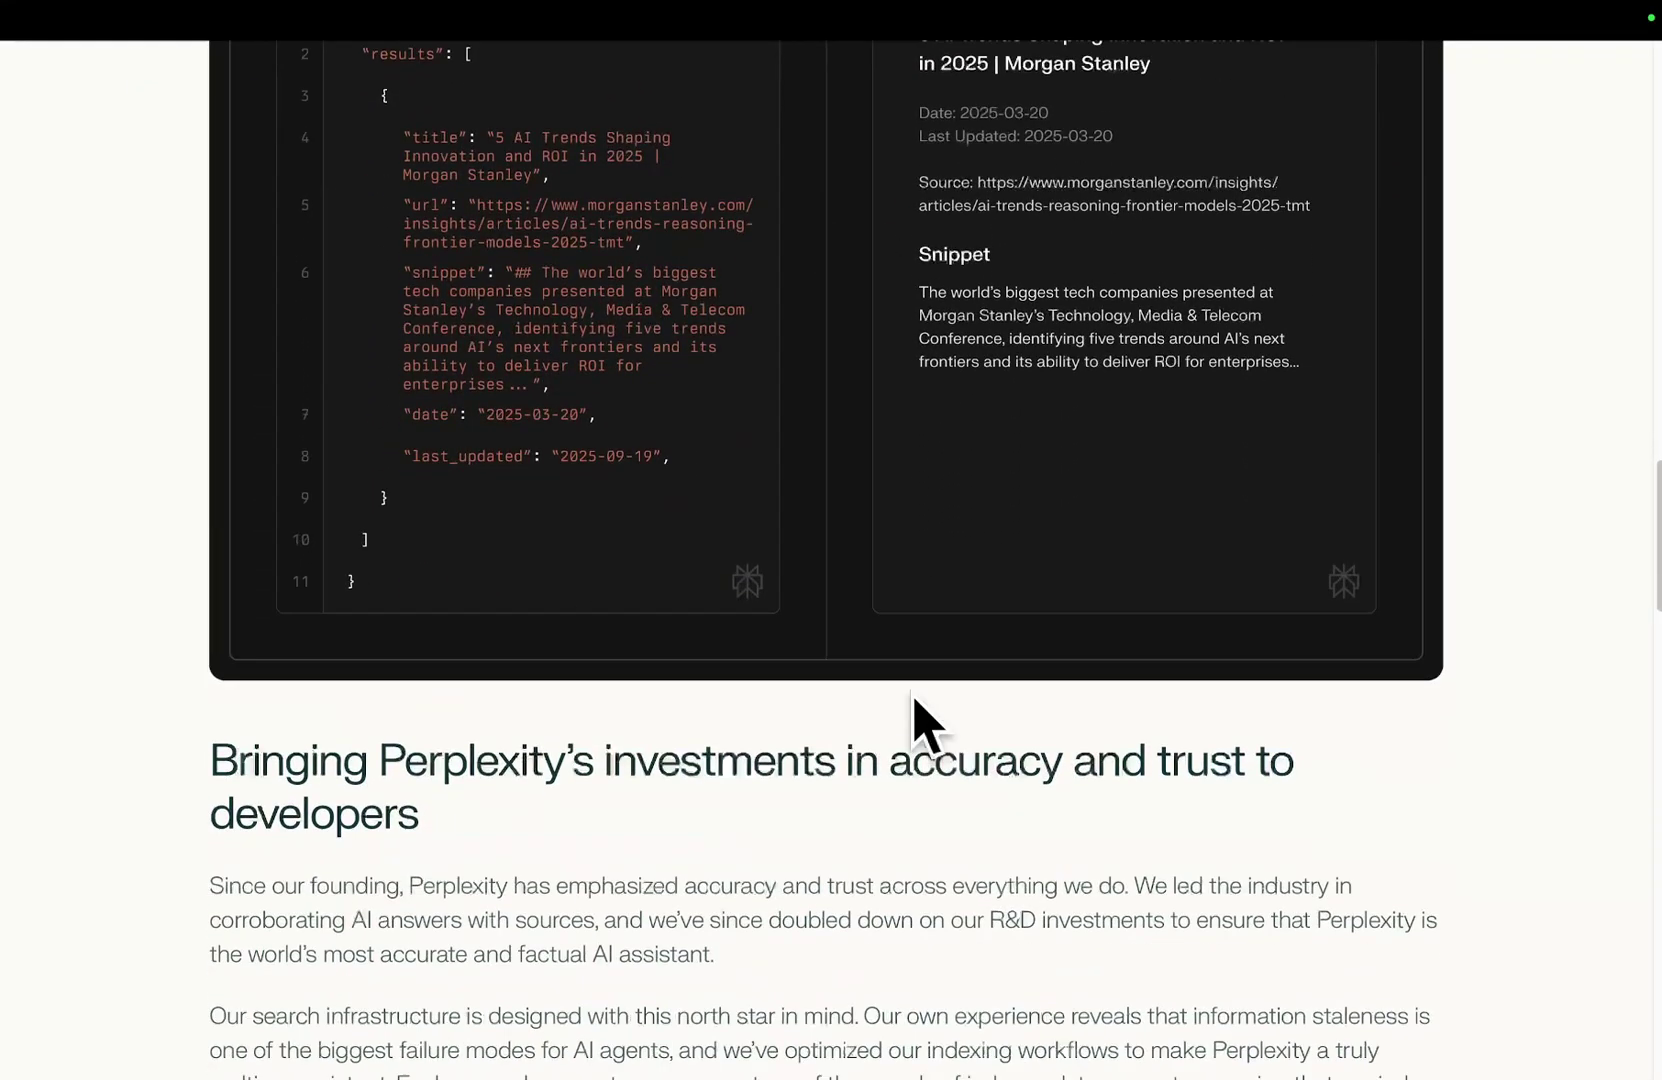
scroll(667, 762, "down", 13)
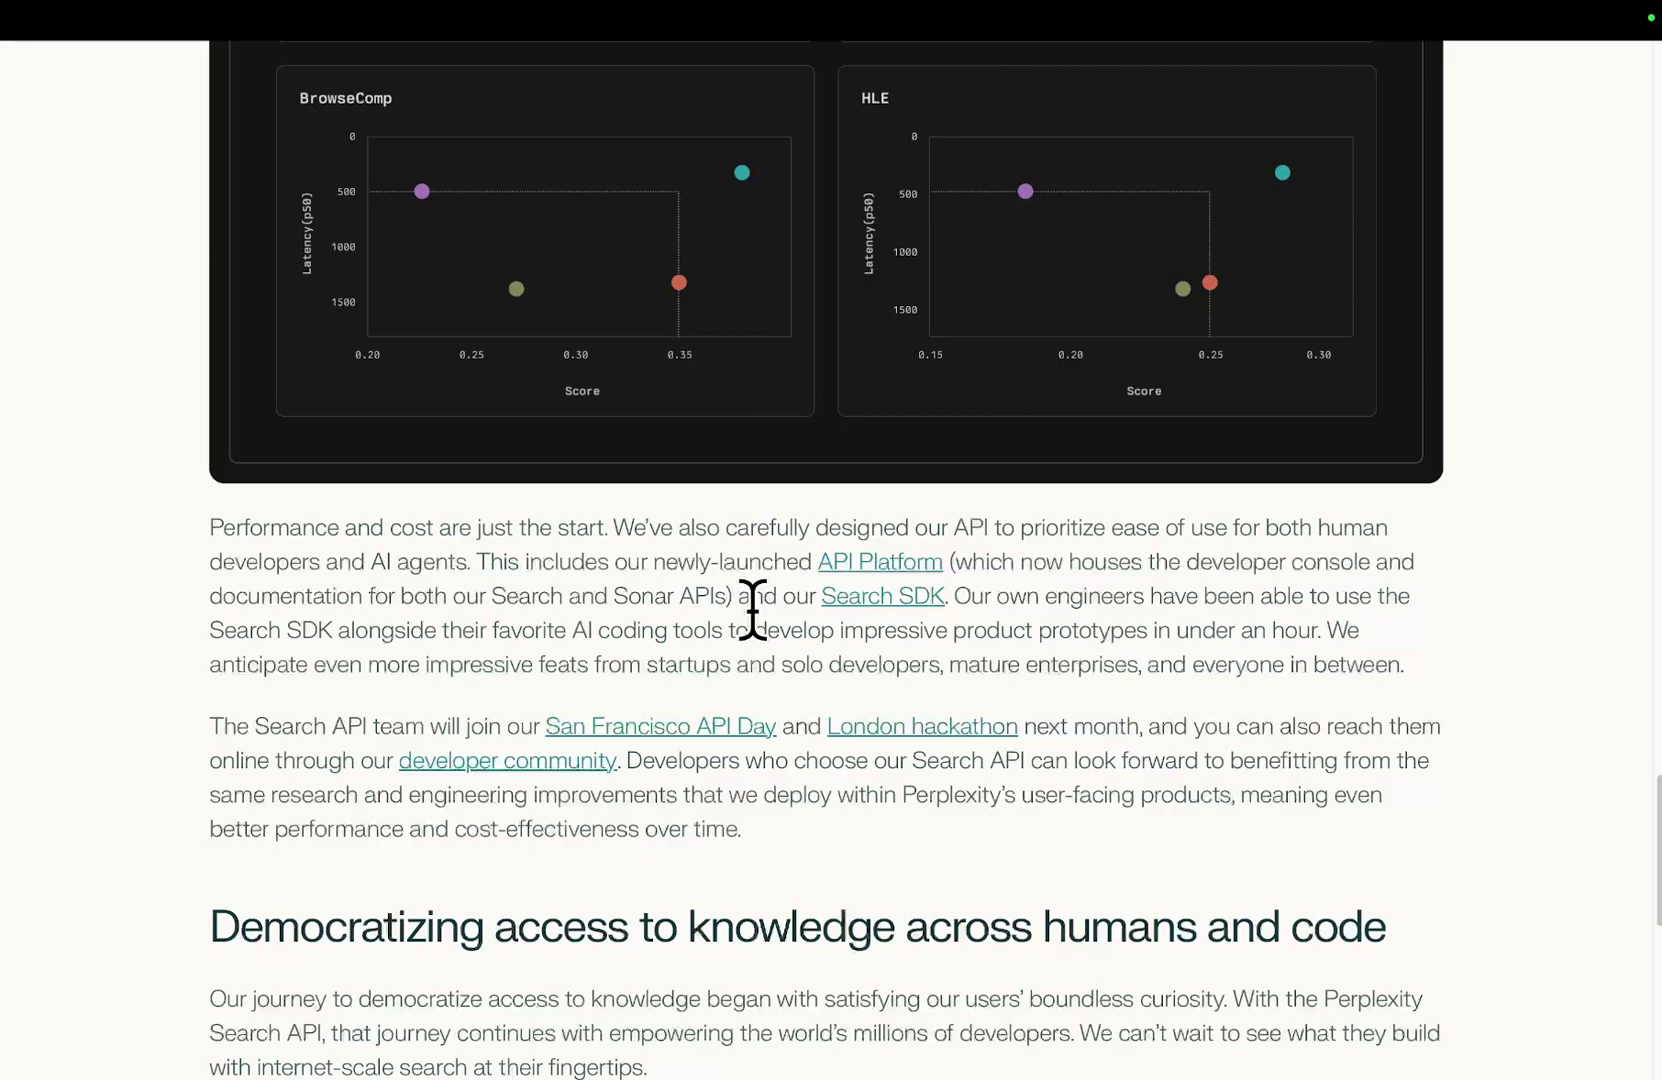
scroll(752, 610, "down", 8)
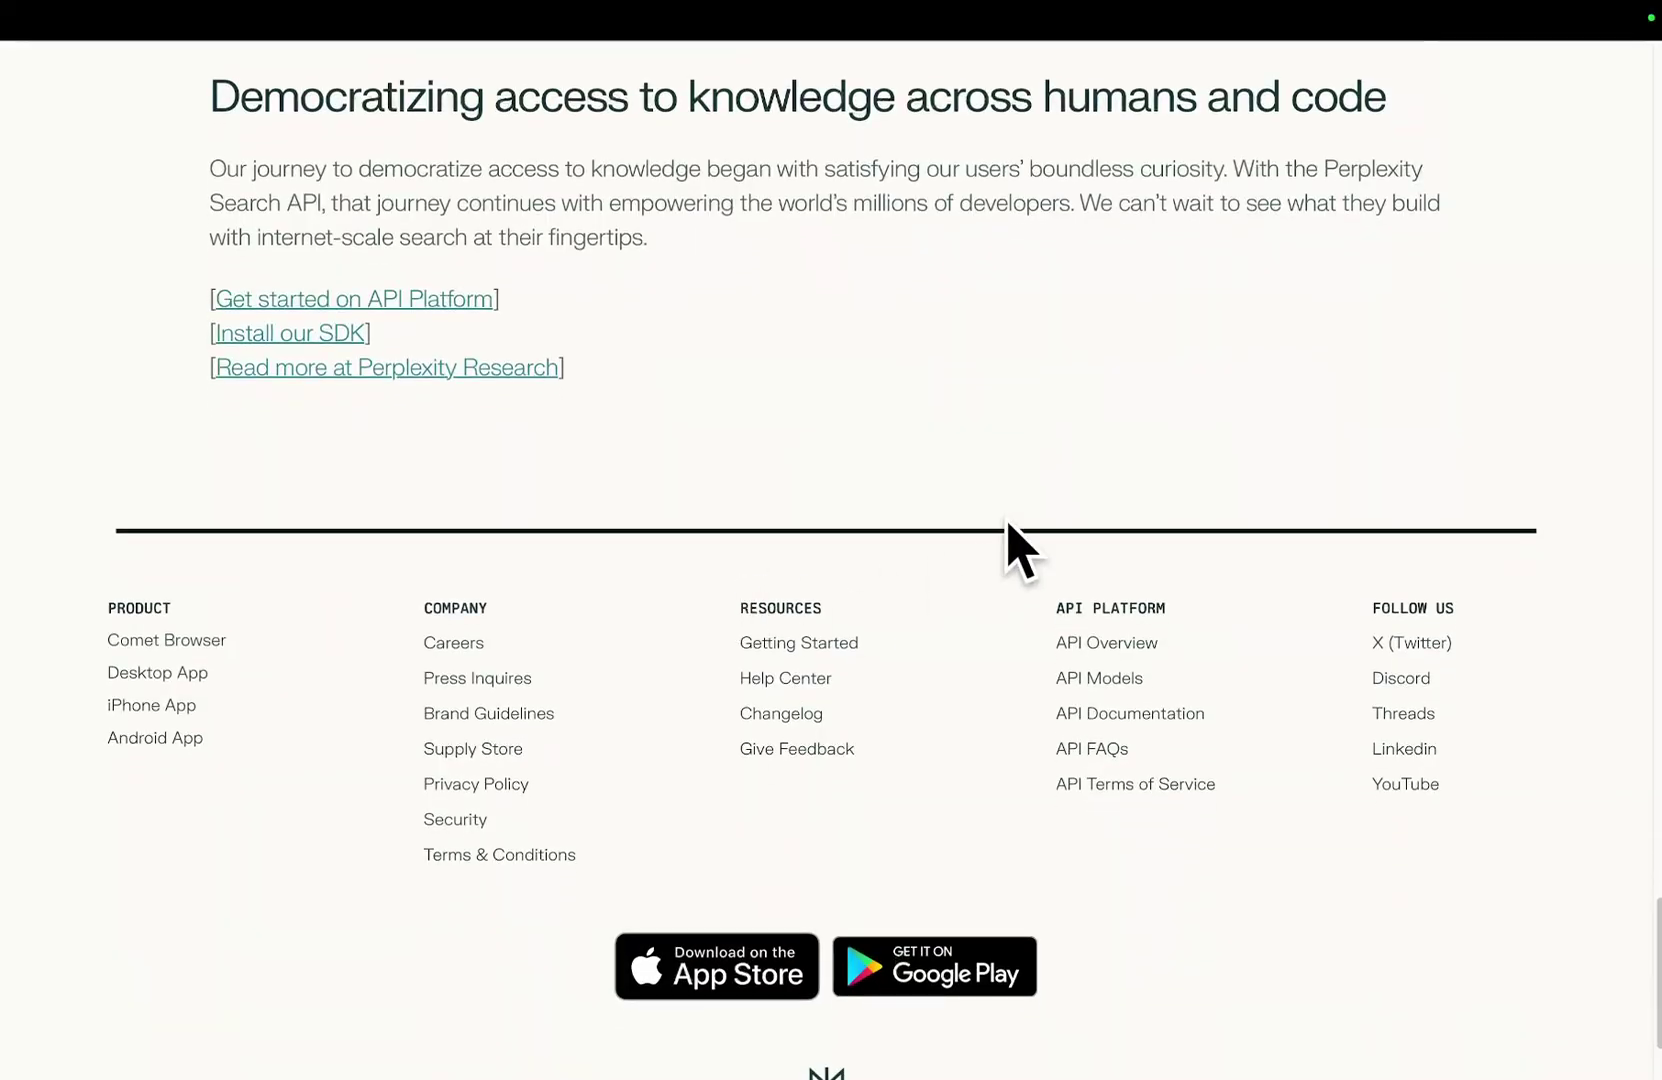
mouse_move(766, 92)
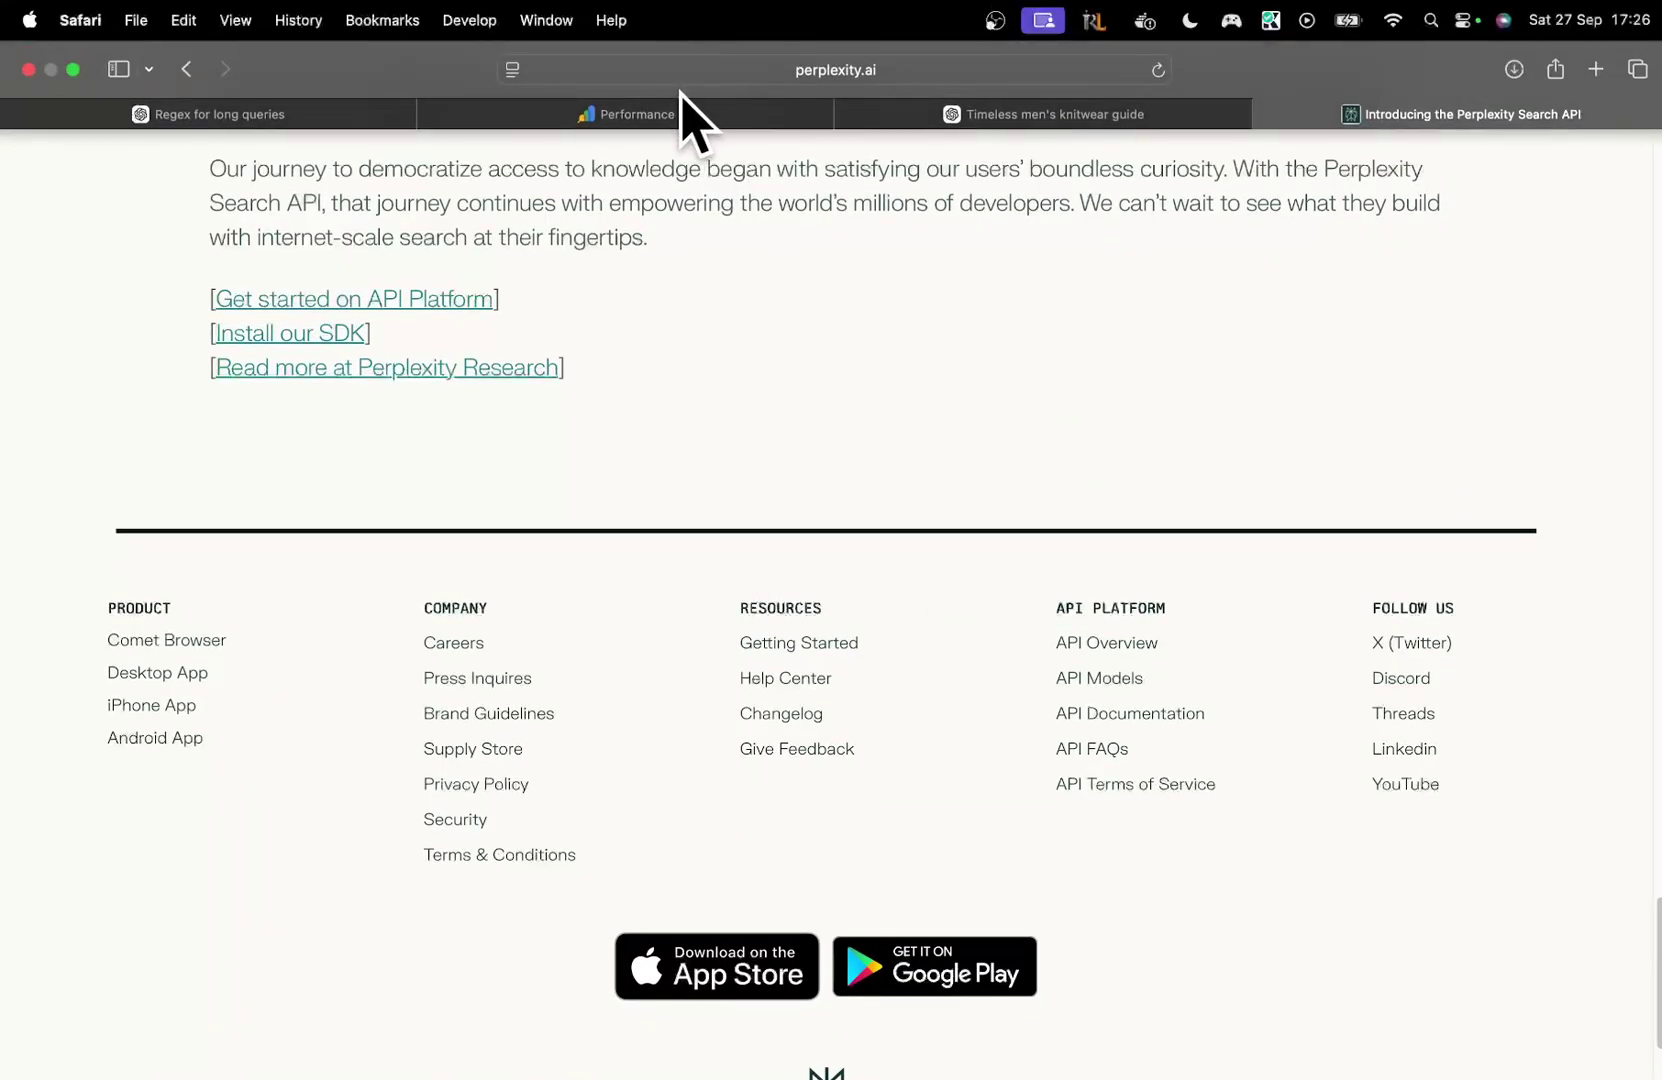
scroll(723, 512, "up", 20)
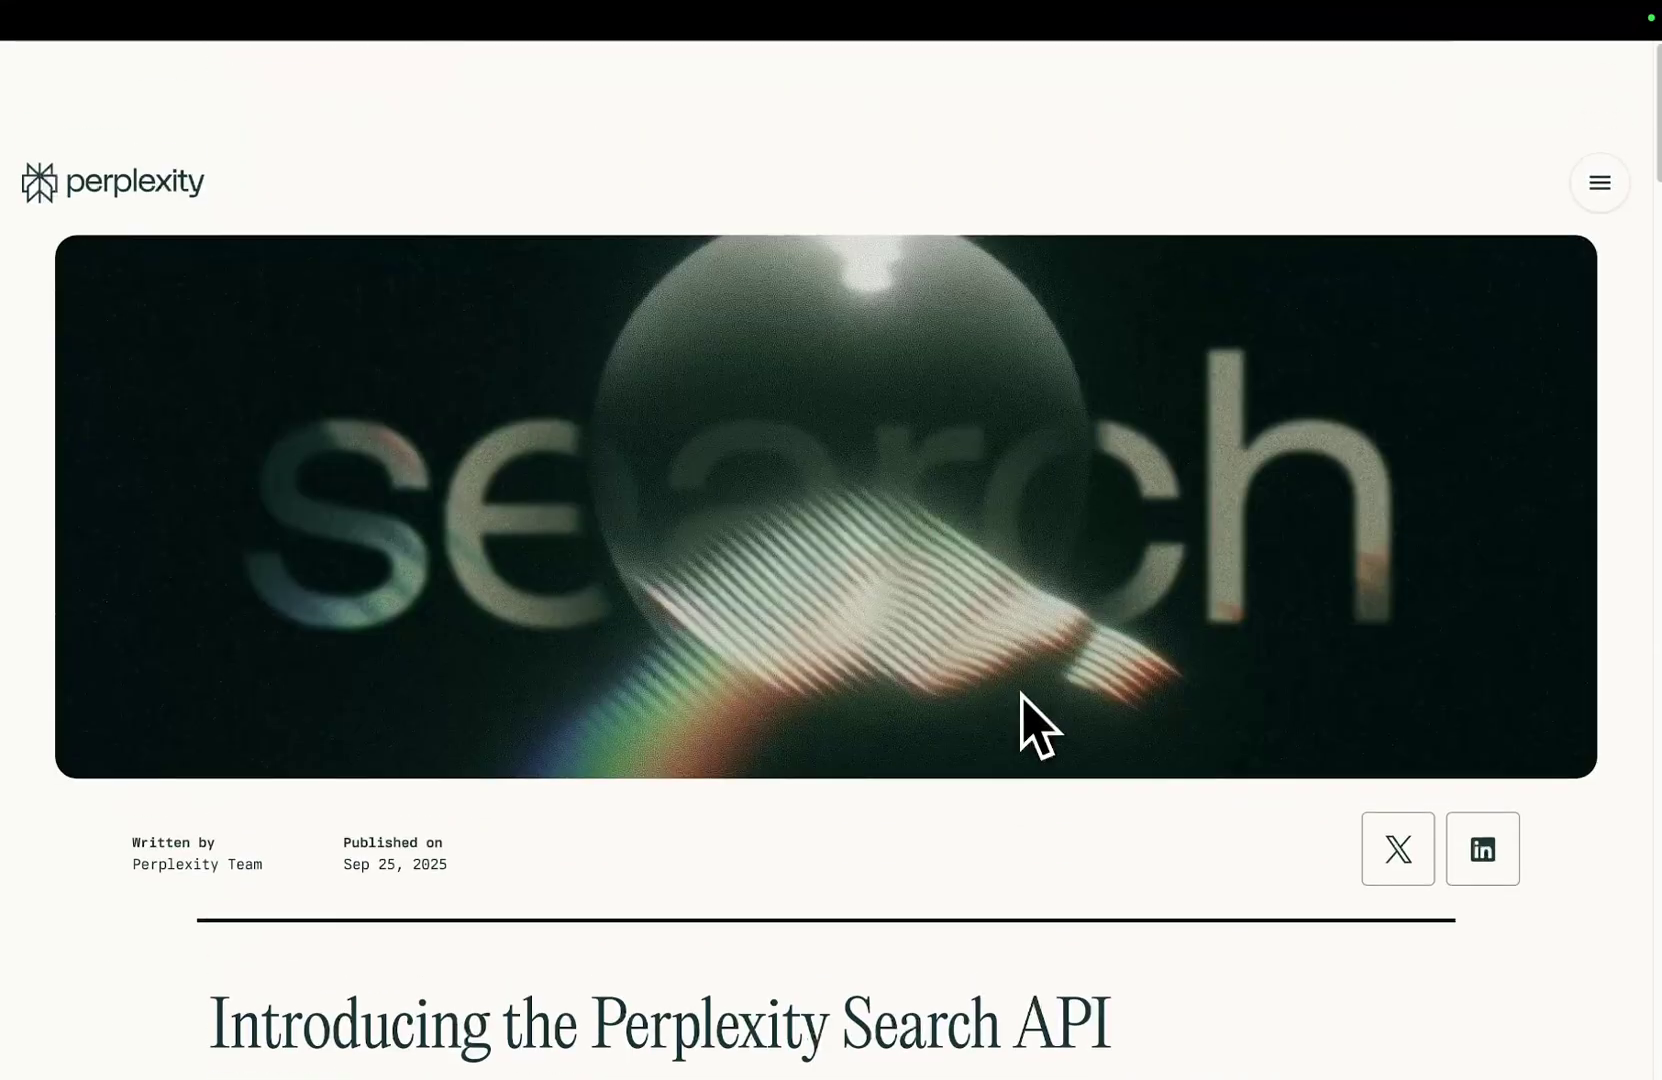
scroll(1023, 697, "down", 10)
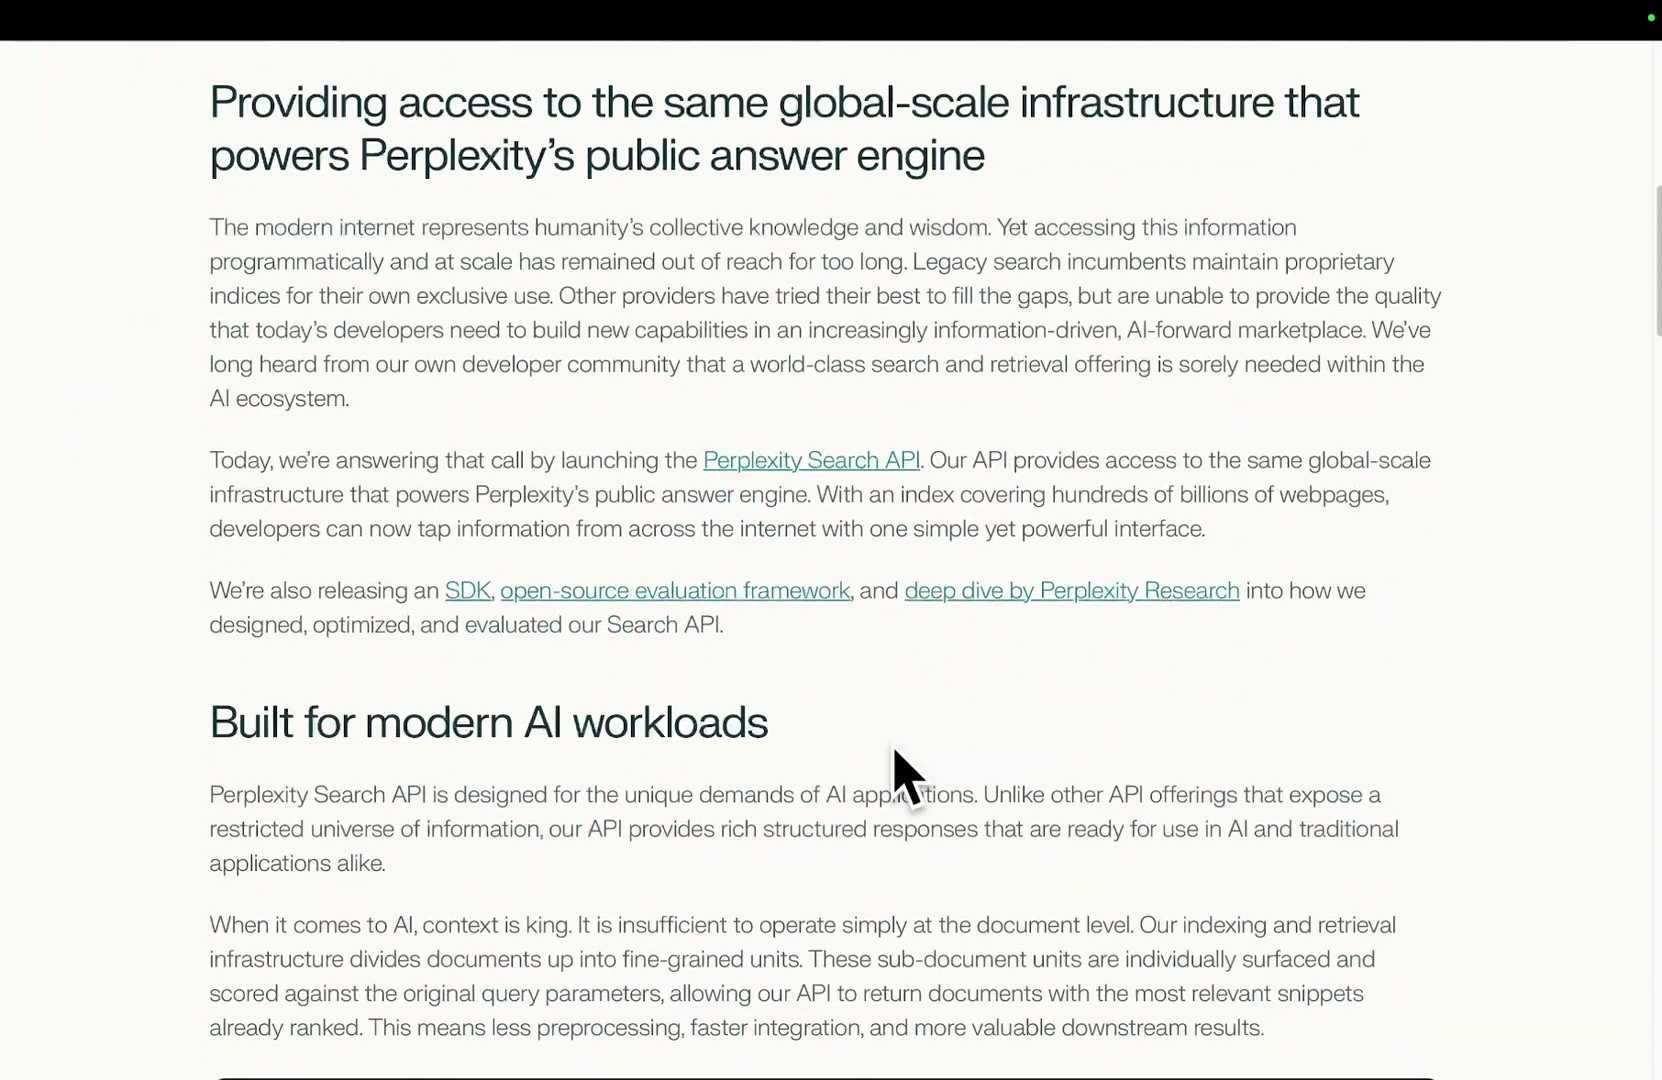
left_click_drag(868, 585, 1121, 790)
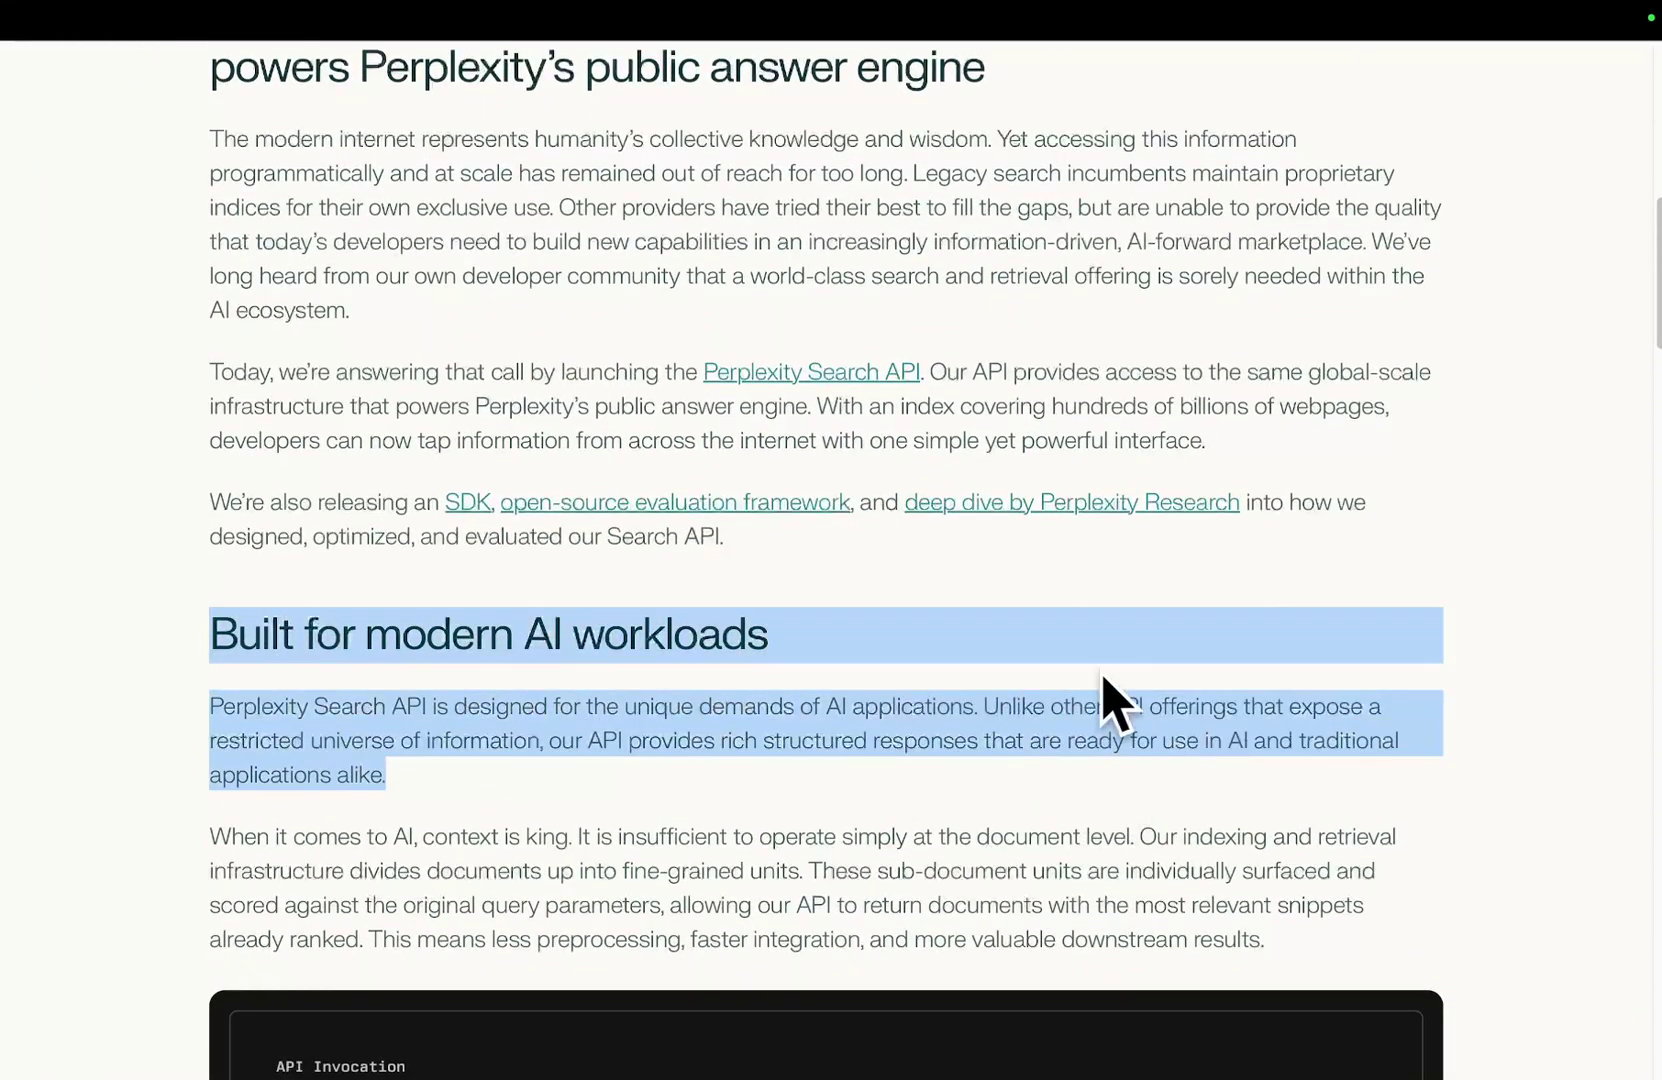
scroll(838, 390, "up", 3)
mouse_move(1421, 30)
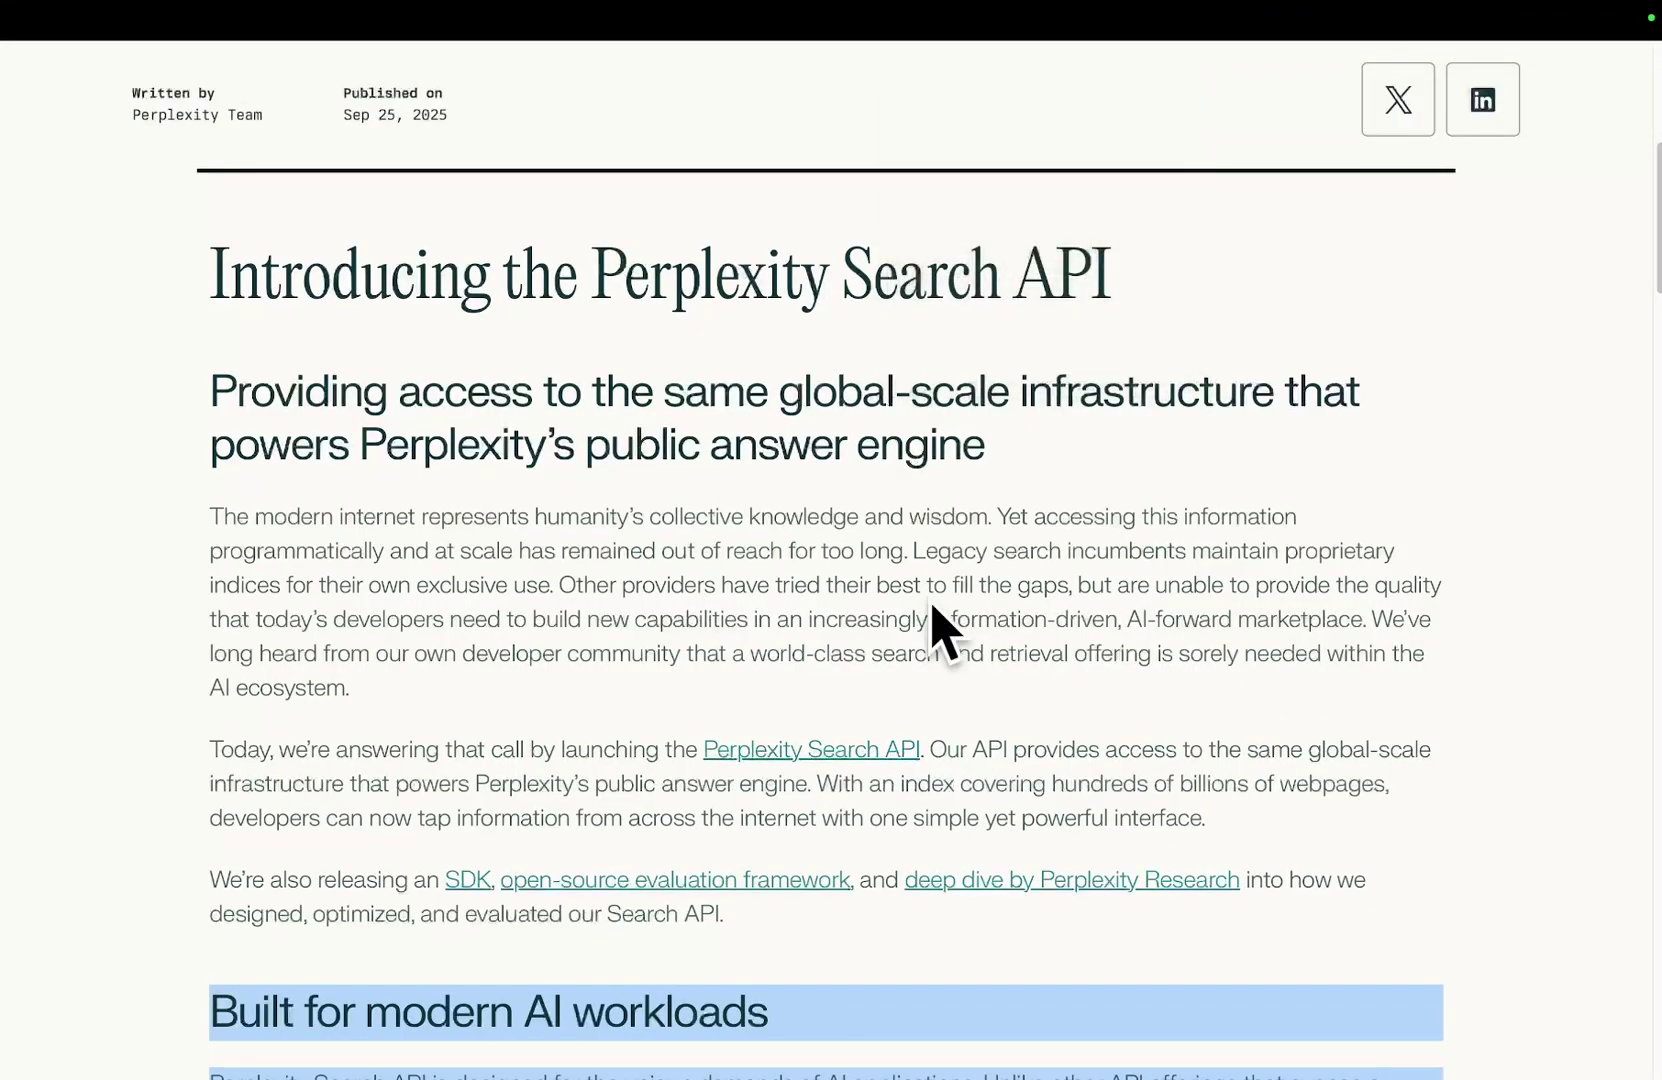
scroll(1111, 520, "up", 6)
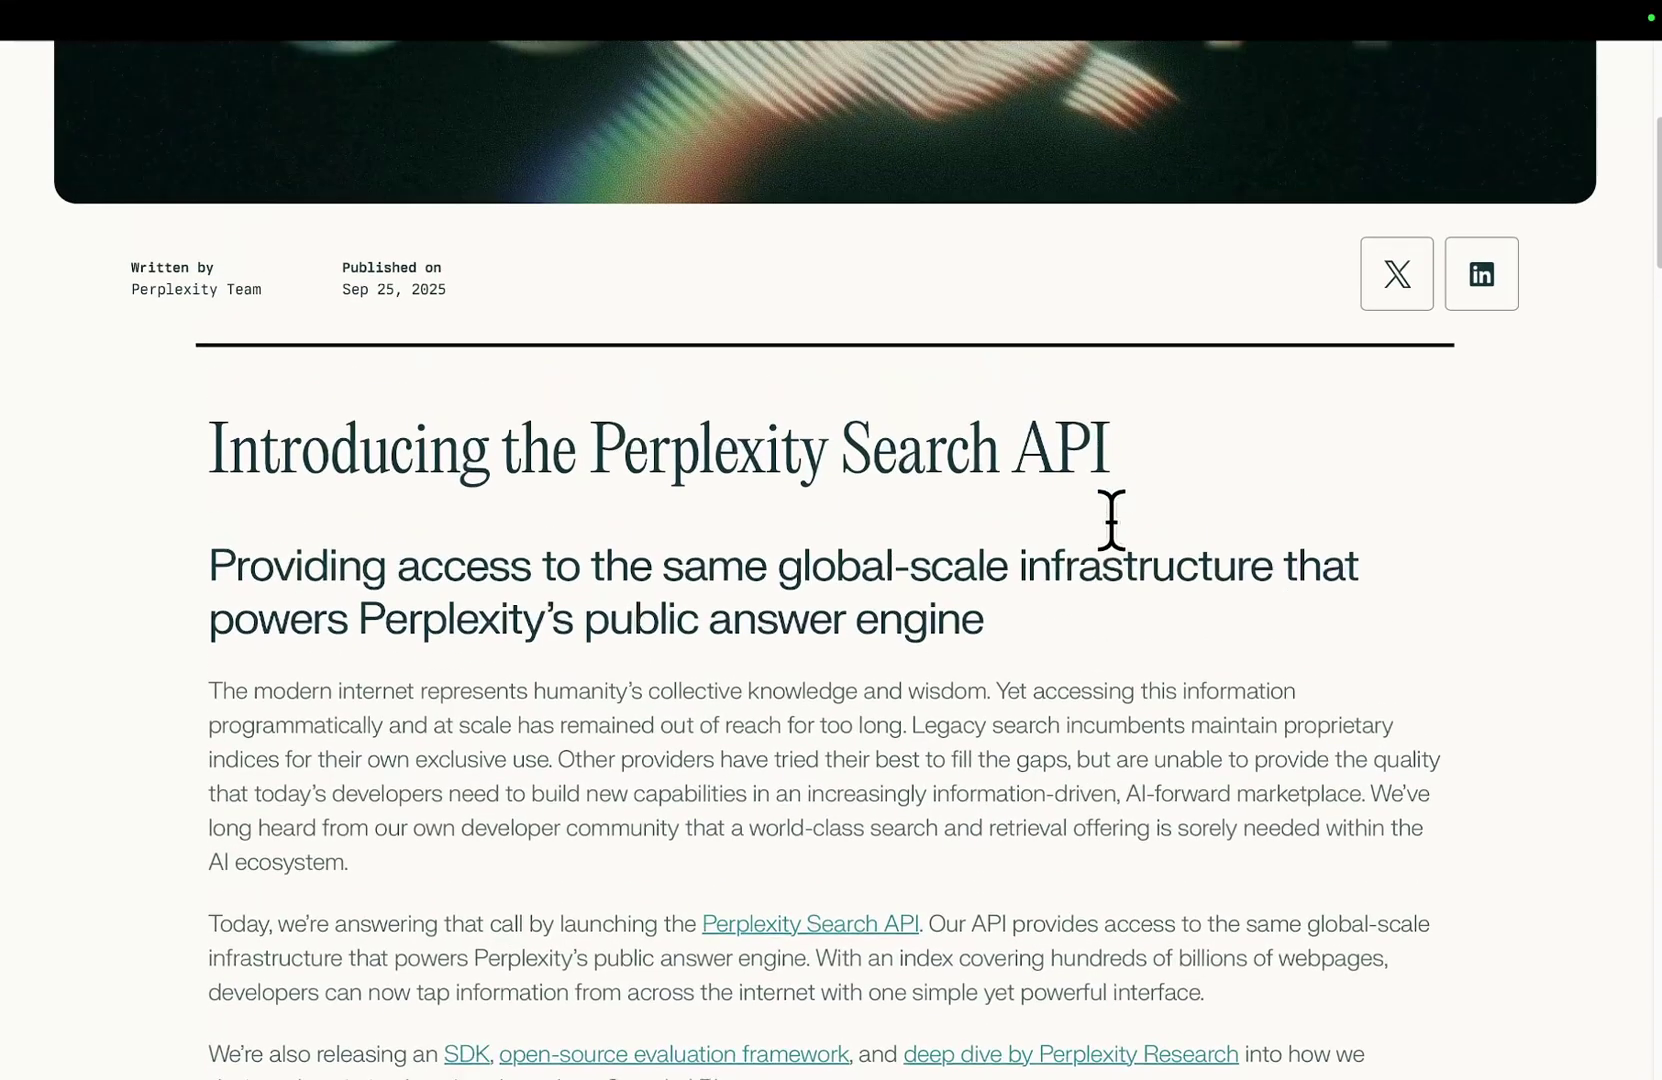
scroll(857, 385, "down", 10)
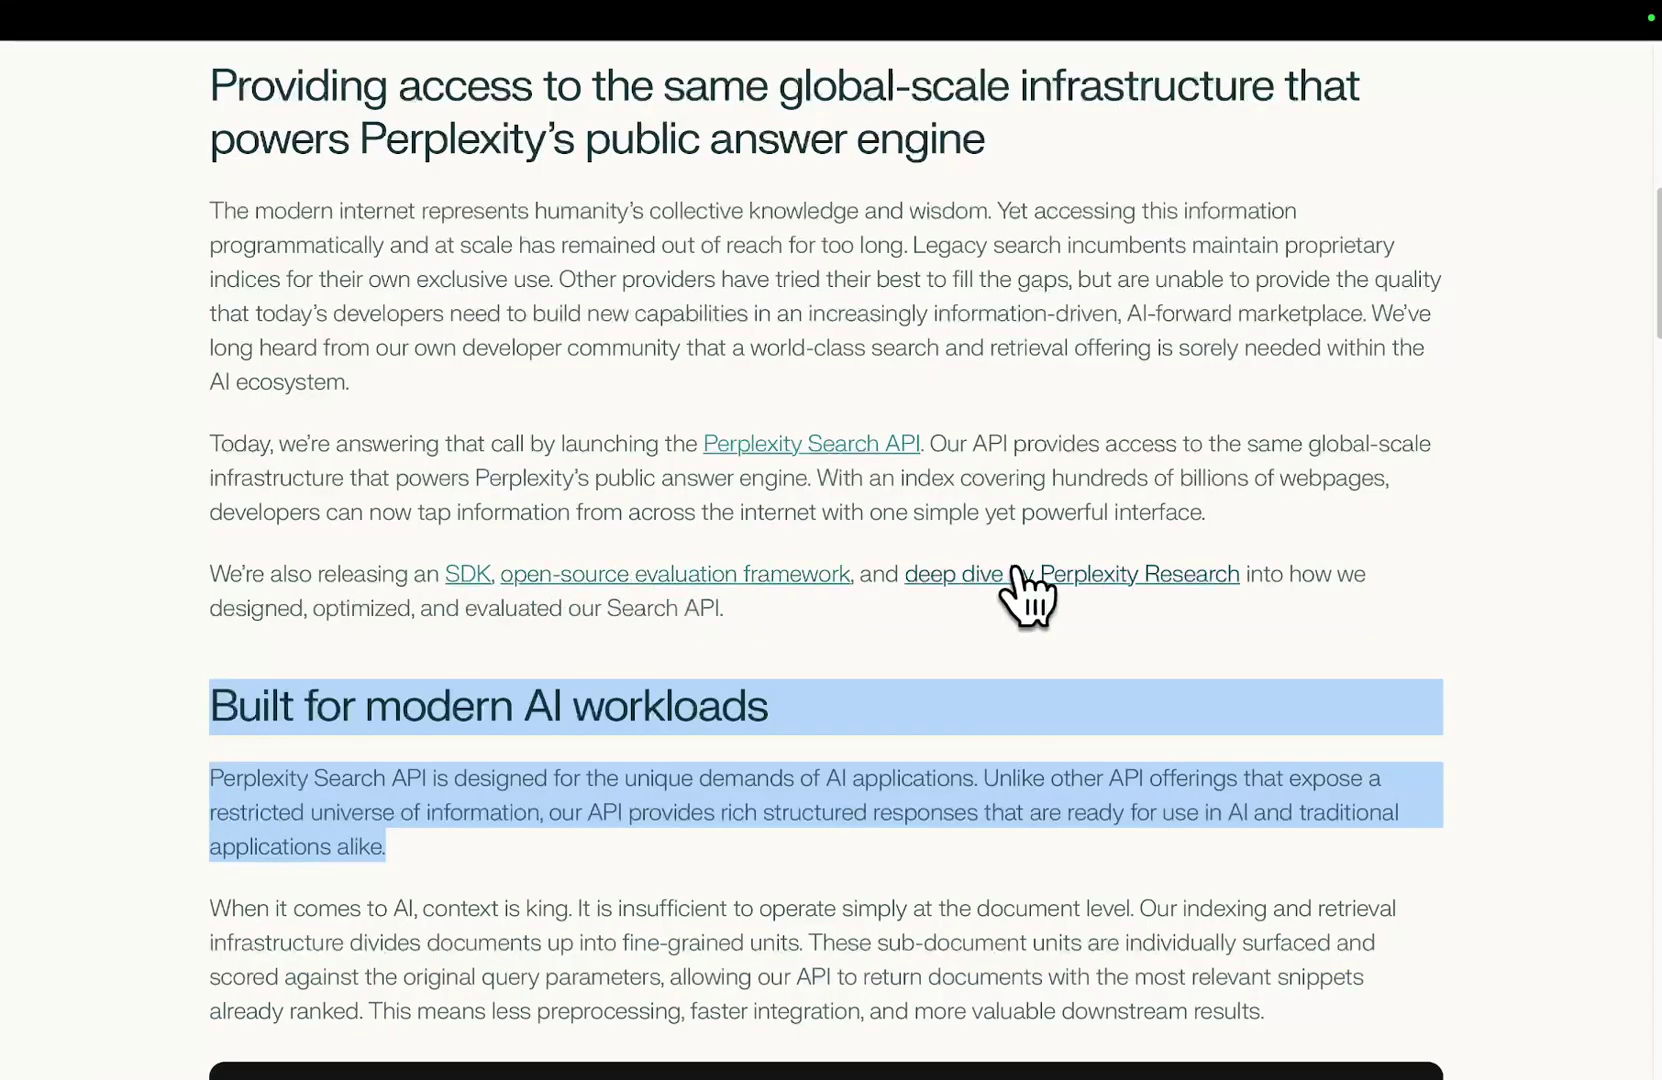
scroll(705, 601, "down", 8)
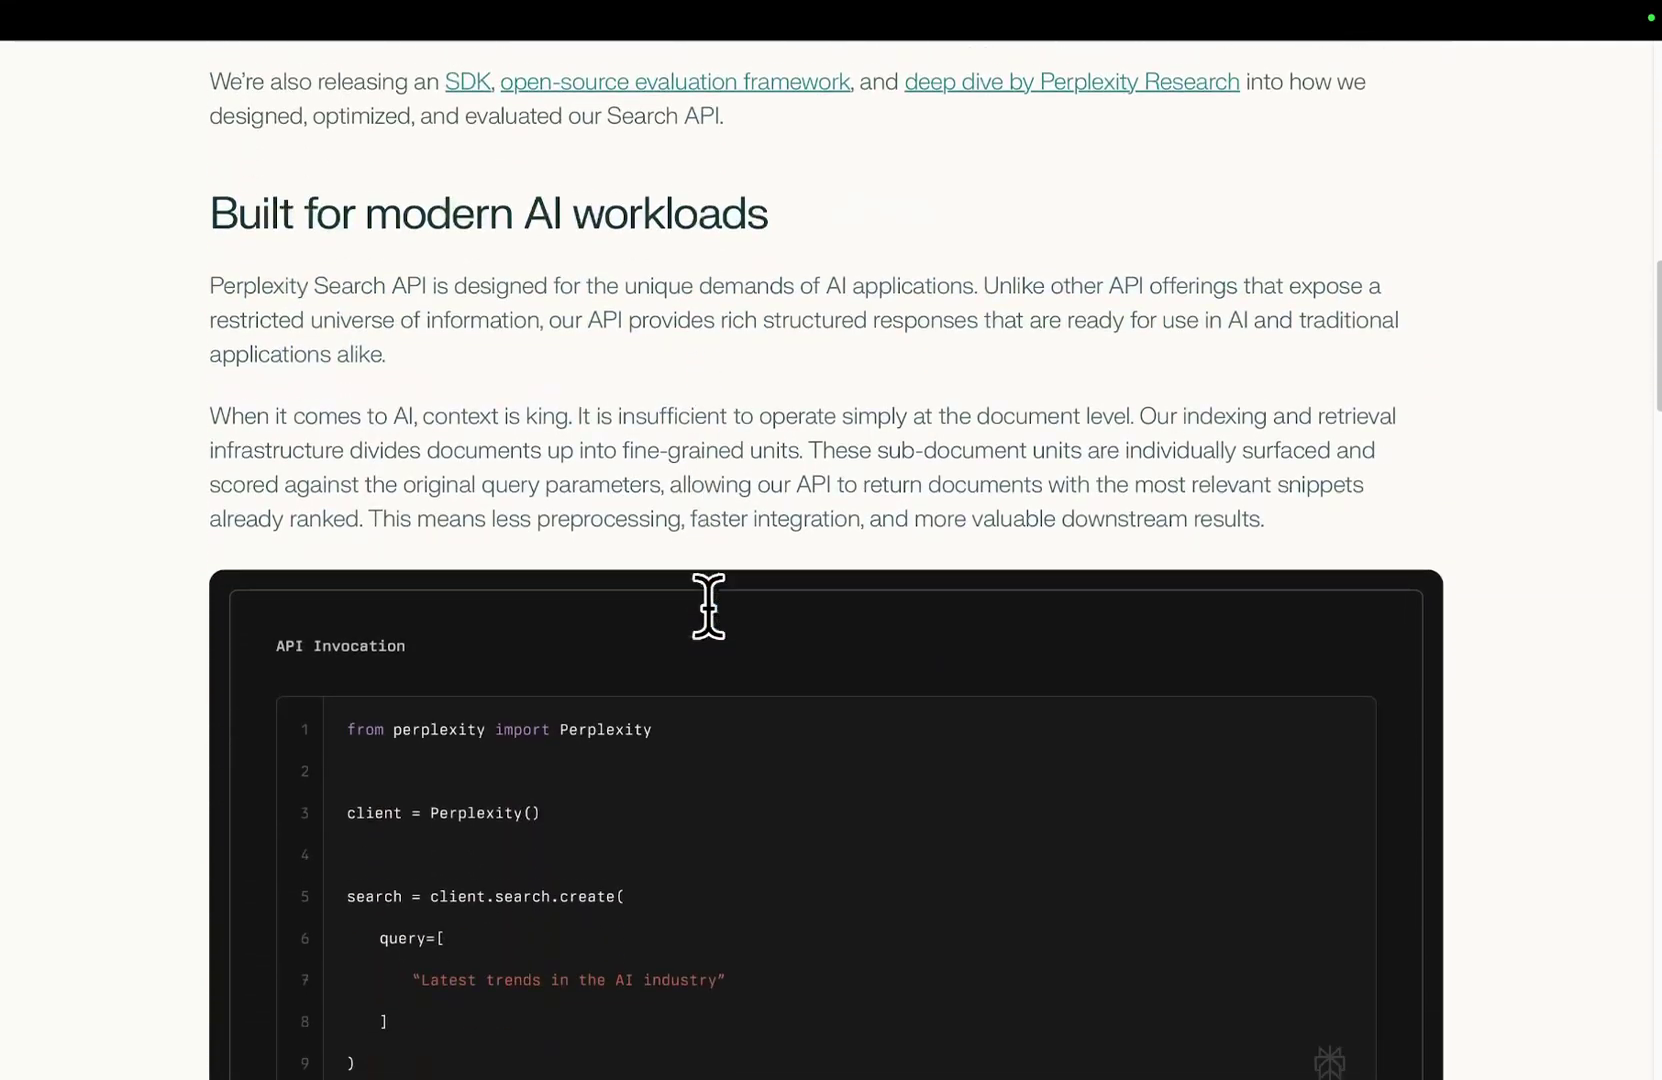
scroll(708, 605, "down", 10)
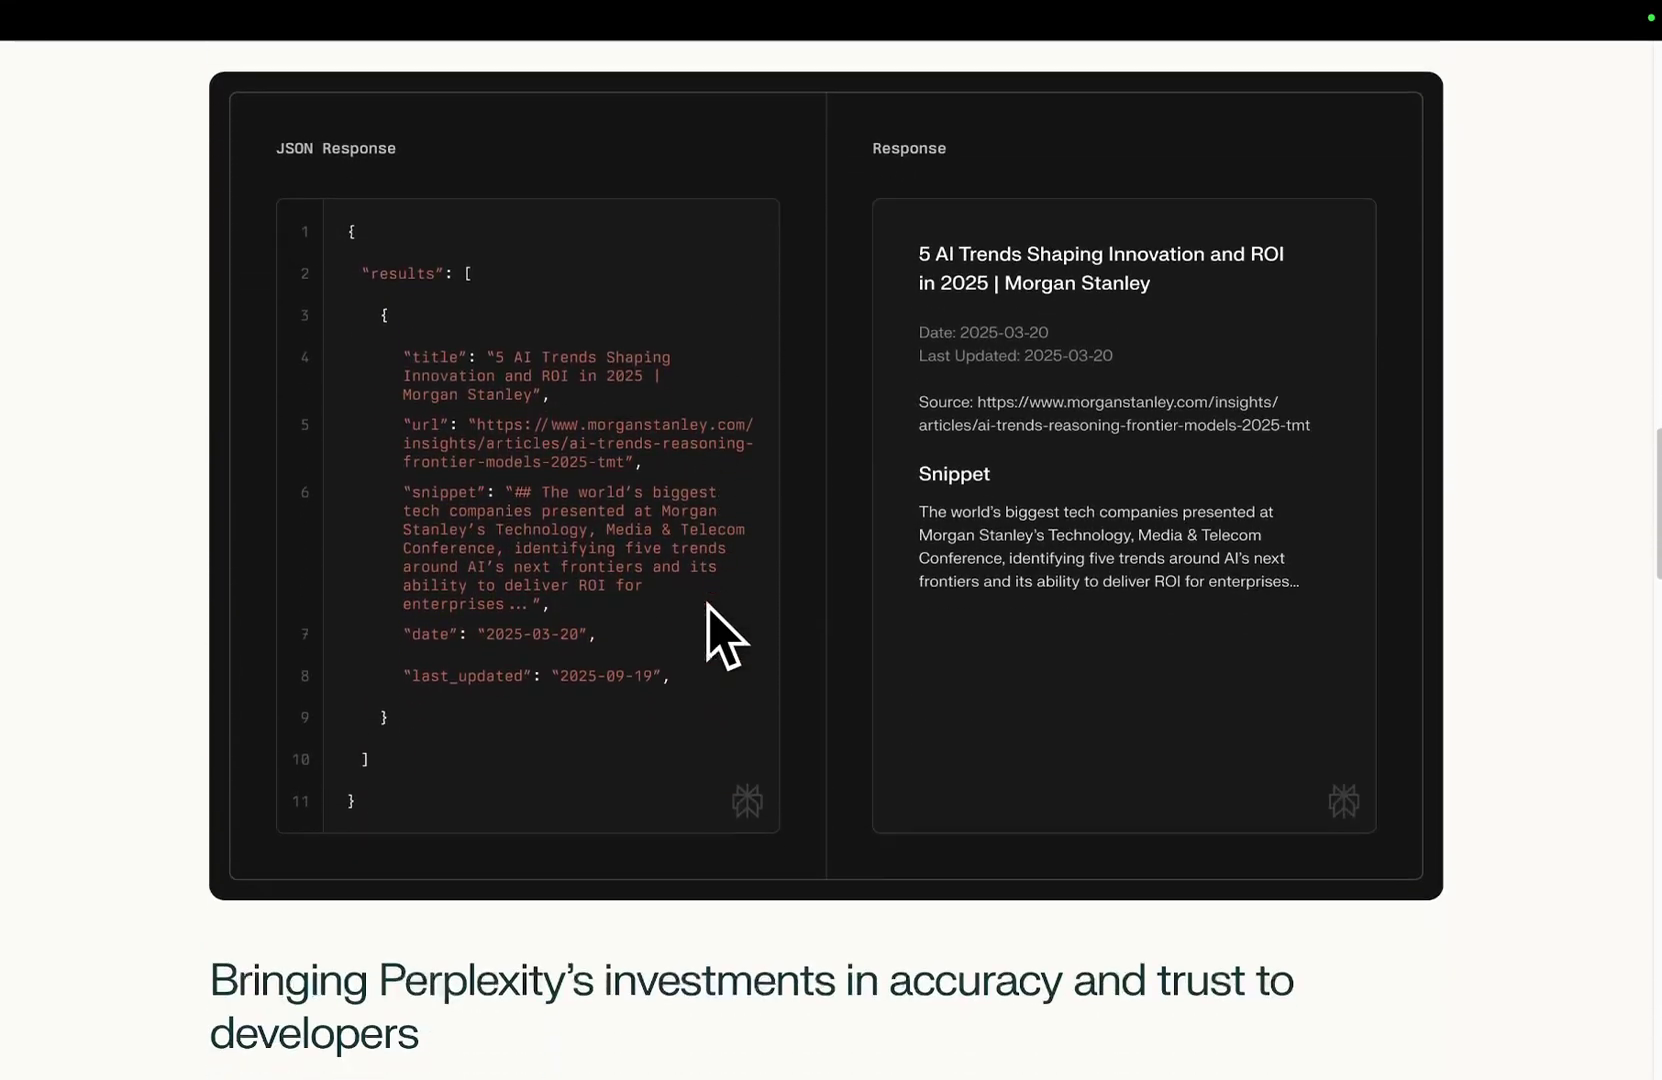
scroll(708, 605, "down", 10)
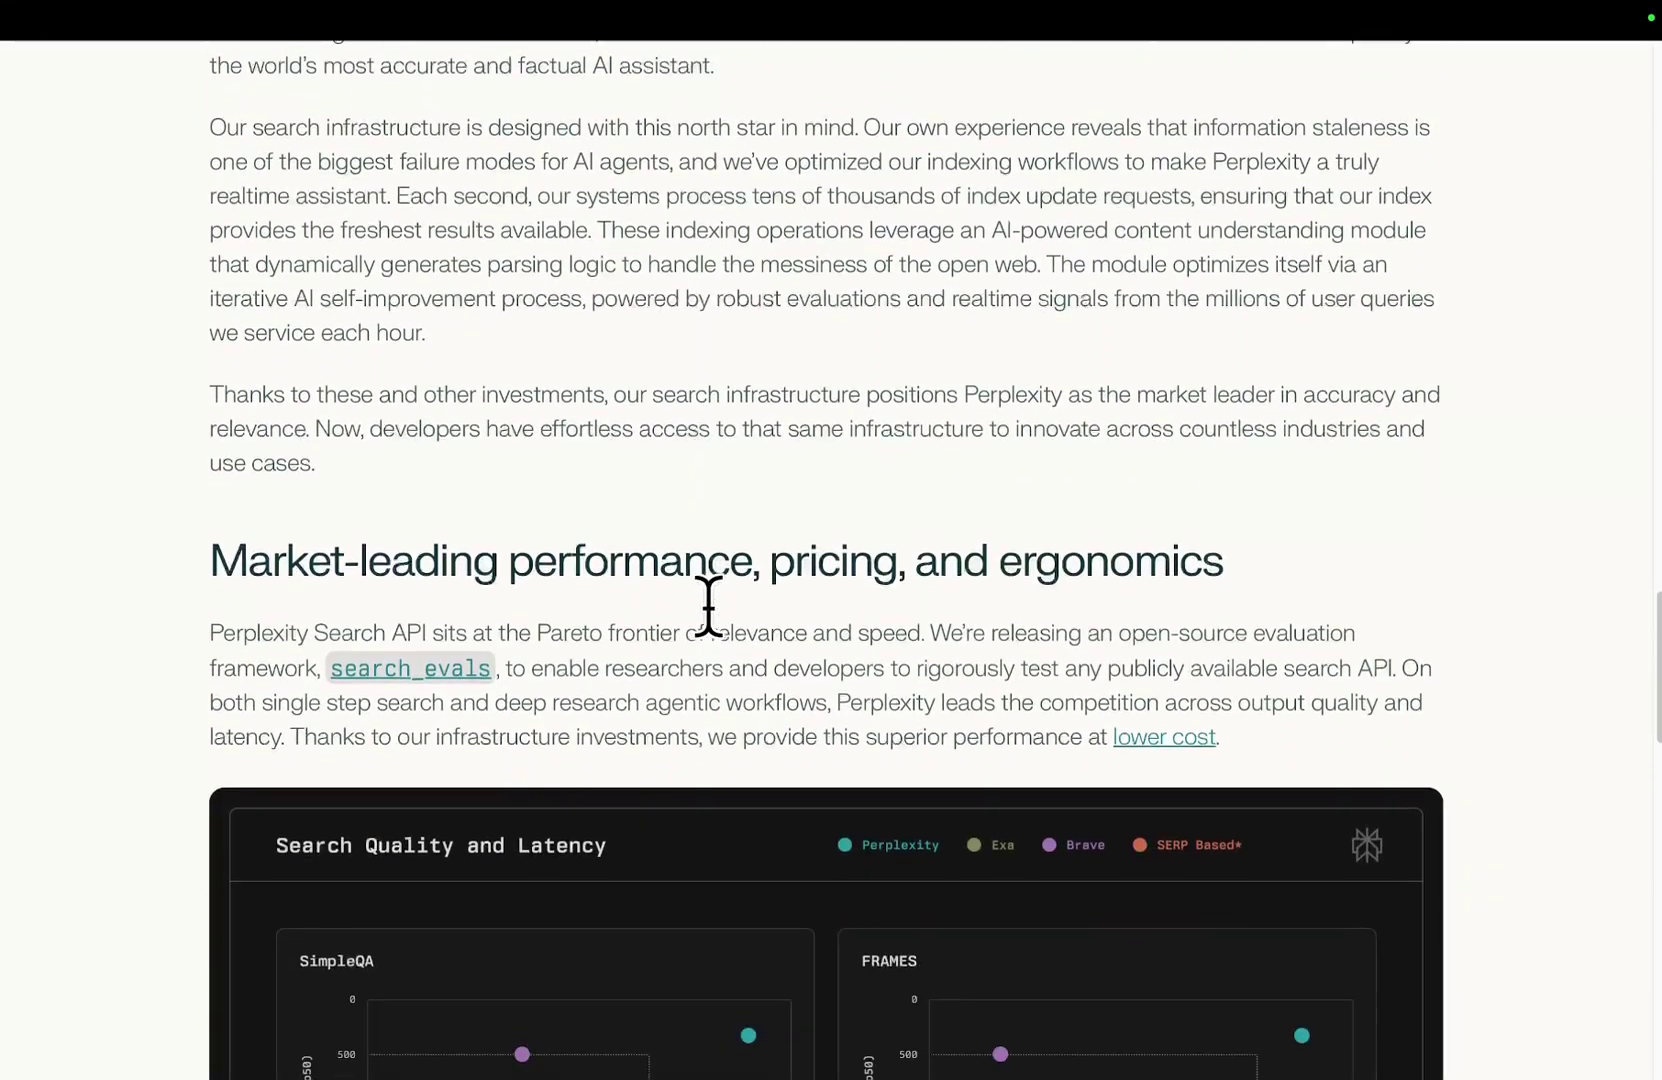
scroll(708, 605, "down", 12)
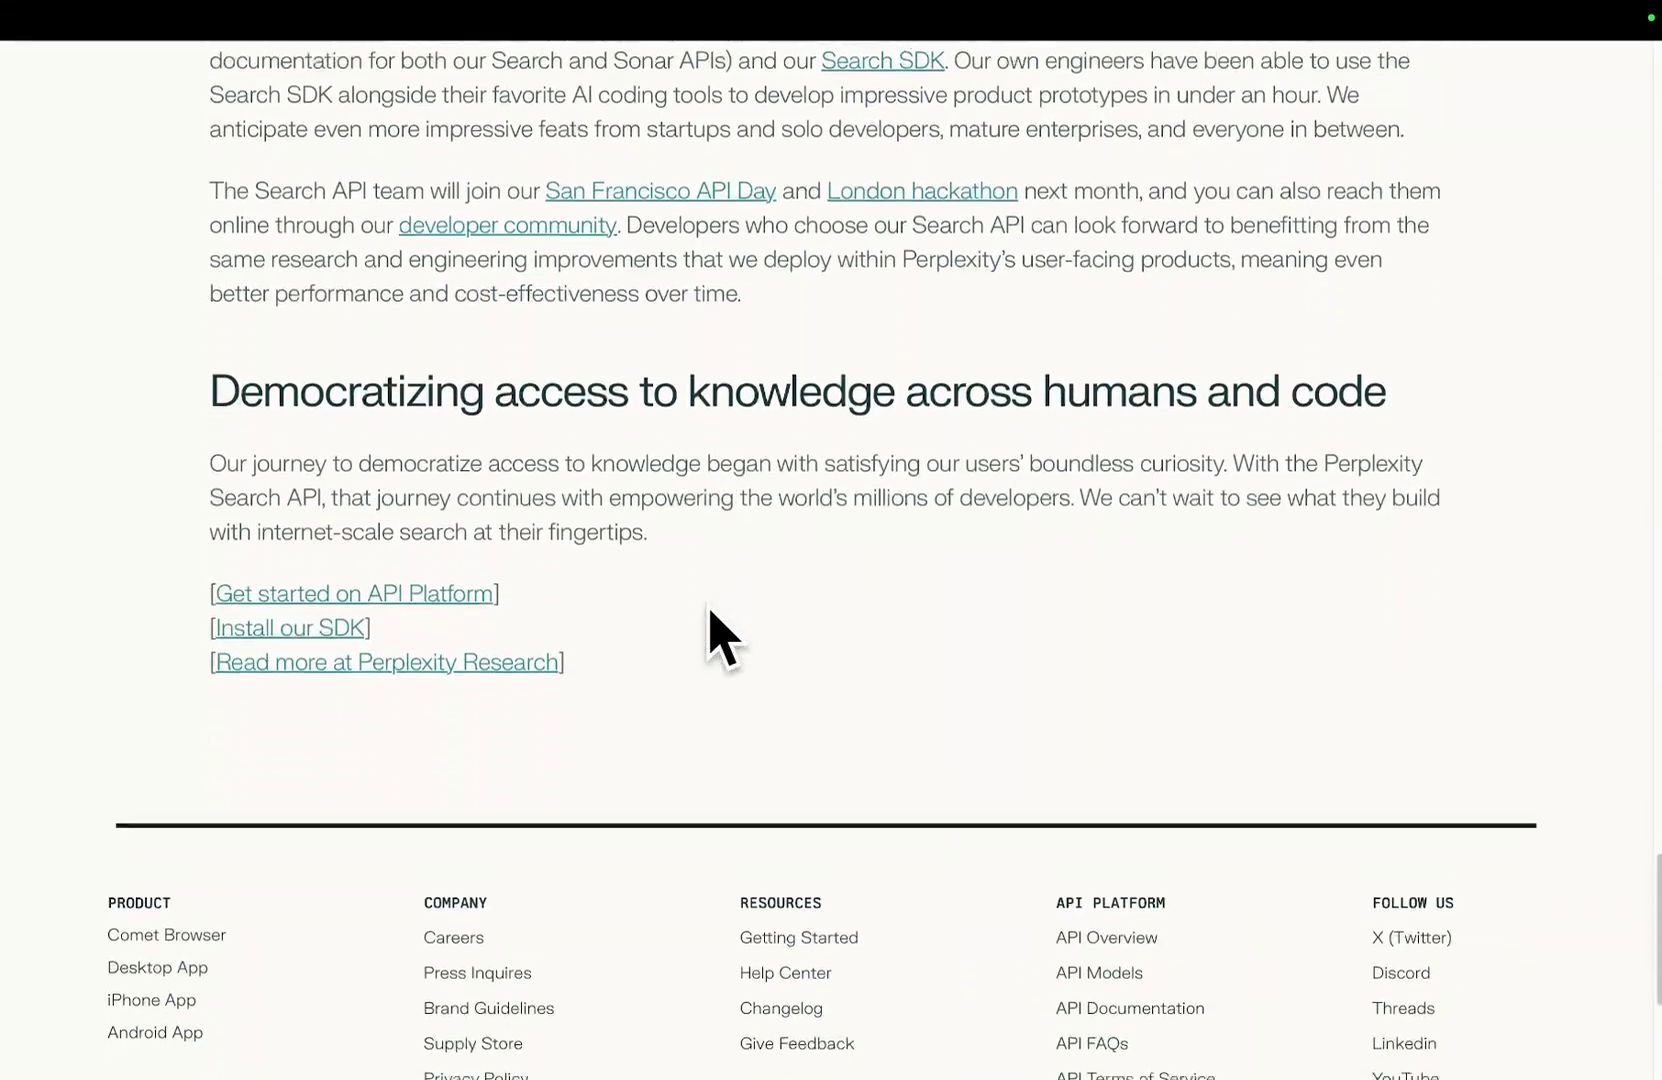